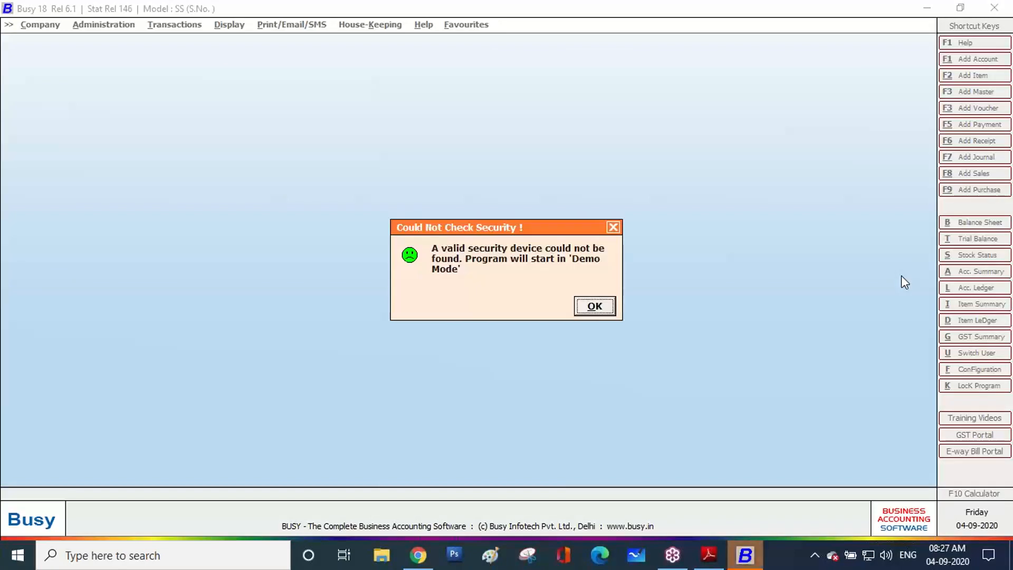
Continue in demo mode and open the company SHRI RAM BUILDING MATERIAL 4
{"action": "left_click", "coordinate": [597, 306]}
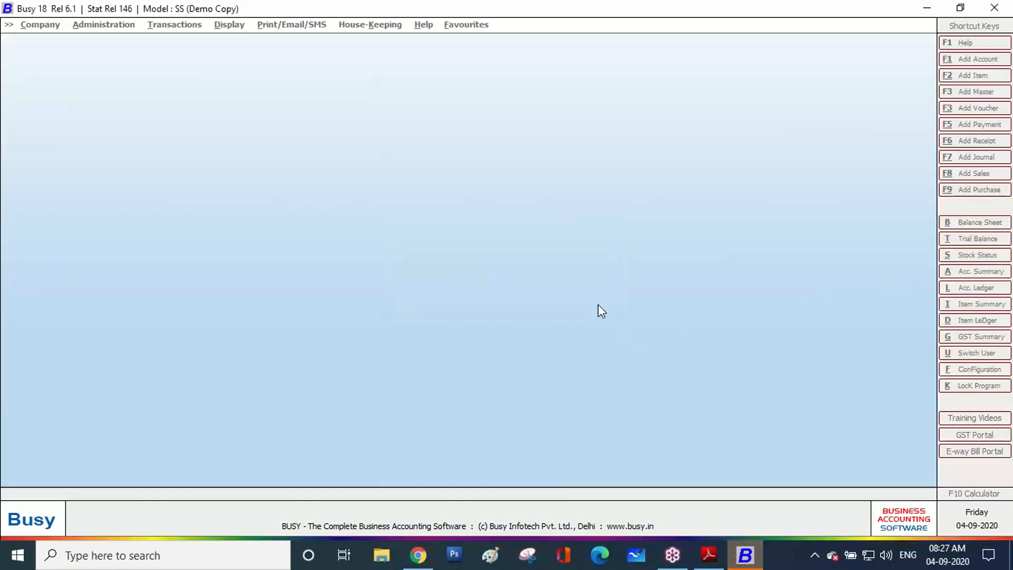
{"action": "key", "text": "Return"}
{"action": "key", "text": "Down"}
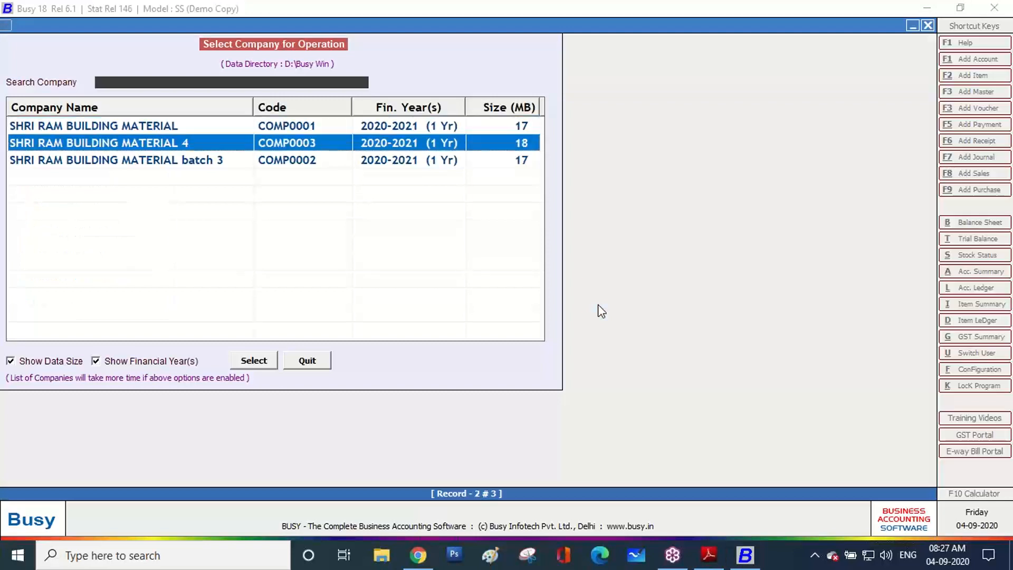
{"action": "key", "text": "Return"}
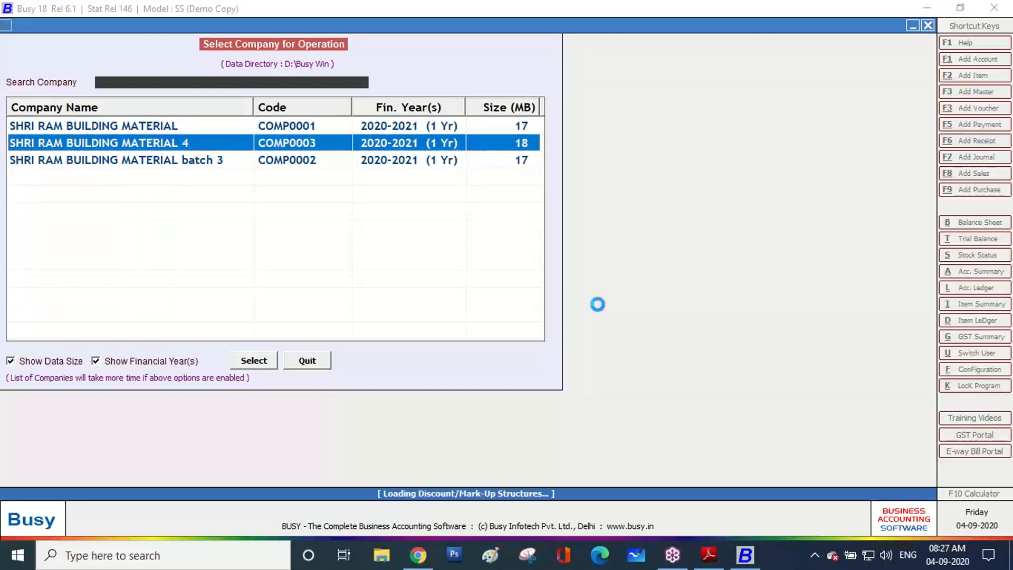
Log in with the user name and password, then bring up the purchase tax invoice PDF
{"action": "type", "text": "ram"}
{"action": "key", "text": "Return"}
{"action": "type", "text": "***"}
{"action": "key", "text": "Return"}
{"action": "key", "text": "Return"}
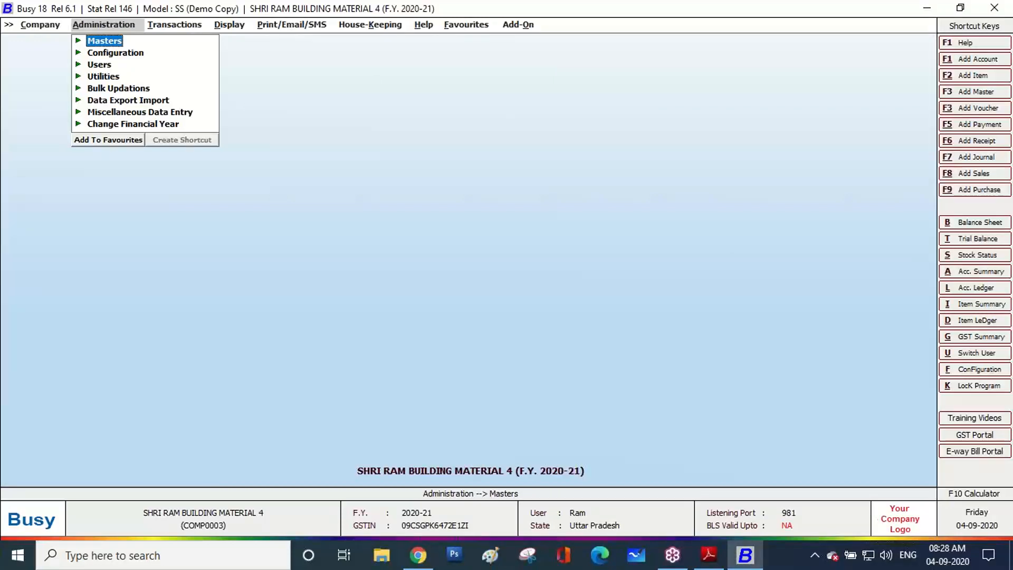
{"action": "left_click", "coordinate": [709, 543]}
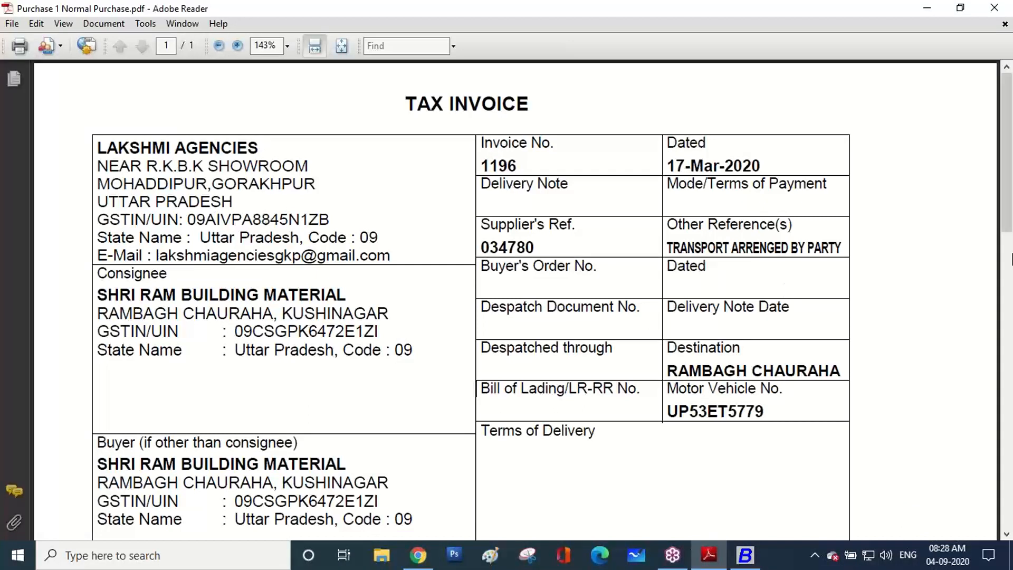
Loop the LAKSHMI AGENCIES supplier block on the invoice with the freehand pen, then return to Busy
{"action": "left_click", "coordinate": [1002, 212]}
{"action": "left_click", "coordinate": [887, 250]}
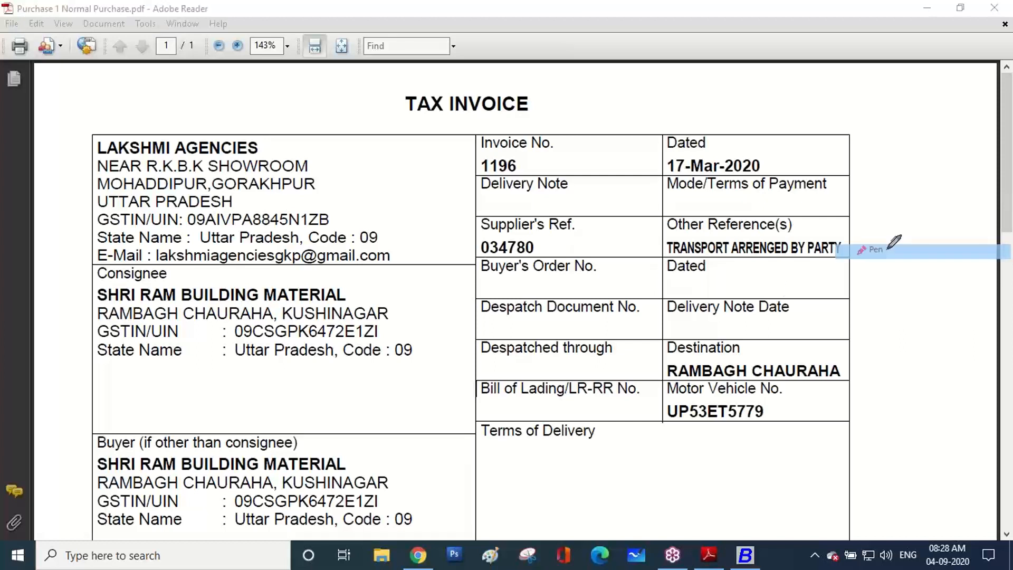
{"action": "mouse_move", "coordinate": [140, 269]}
{"action": "left_mouse_down"}
{"action": "mouse_move", "coordinate": [85, 257]}
{"action": "mouse_move", "coordinate": [77, 172]}
{"action": "mouse_move", "coordinate": [114, 123]}
{"action": "mouse_move", "coordinate": [254, 123]}
{"action": "mouse_move", "coordinate": [366, 155]}
{"action": "mouse_move", "coordinate": [406, 232]}
{"action": "mouse_move", "coordinate": [371, 268]}
{"action": "mouse_move", "coordinate": [136, 269]}
{"action": "left_mouse_up"}
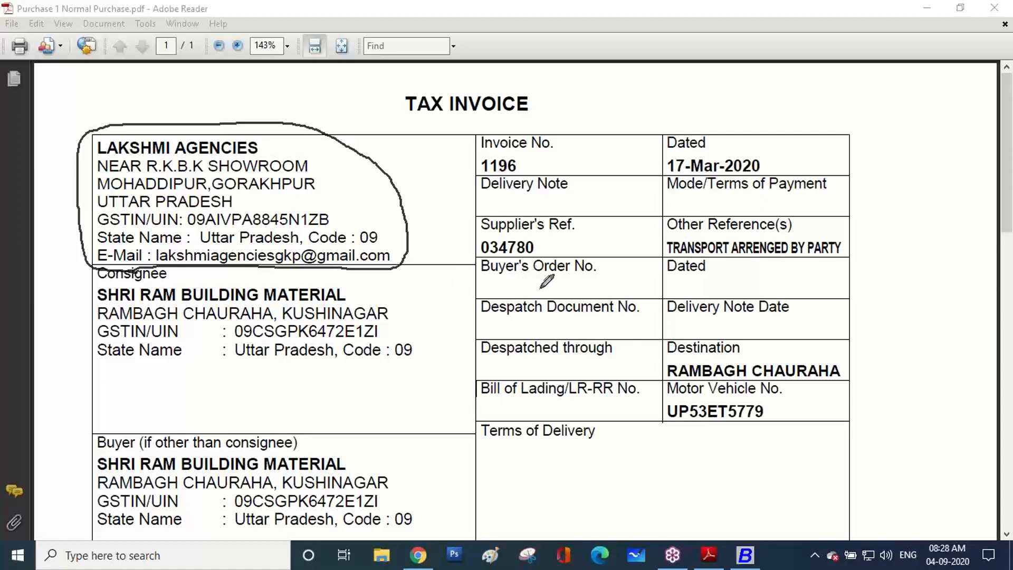
{"action": "left_click", "coordinate": [744, 555]}
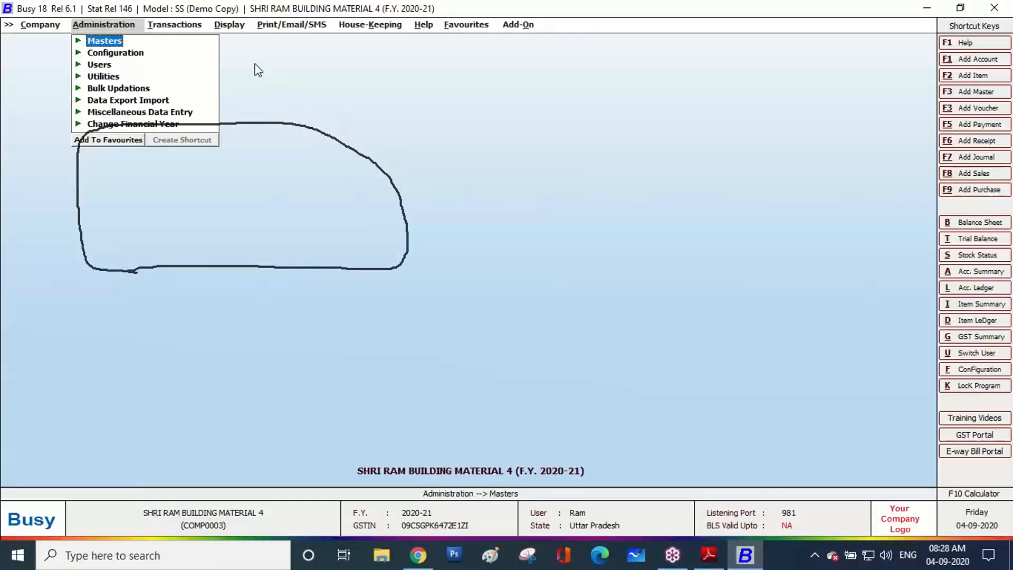
Navigate to Administration > Masters > Account in the Busy menu
{"action": "key", "text": "Right"}
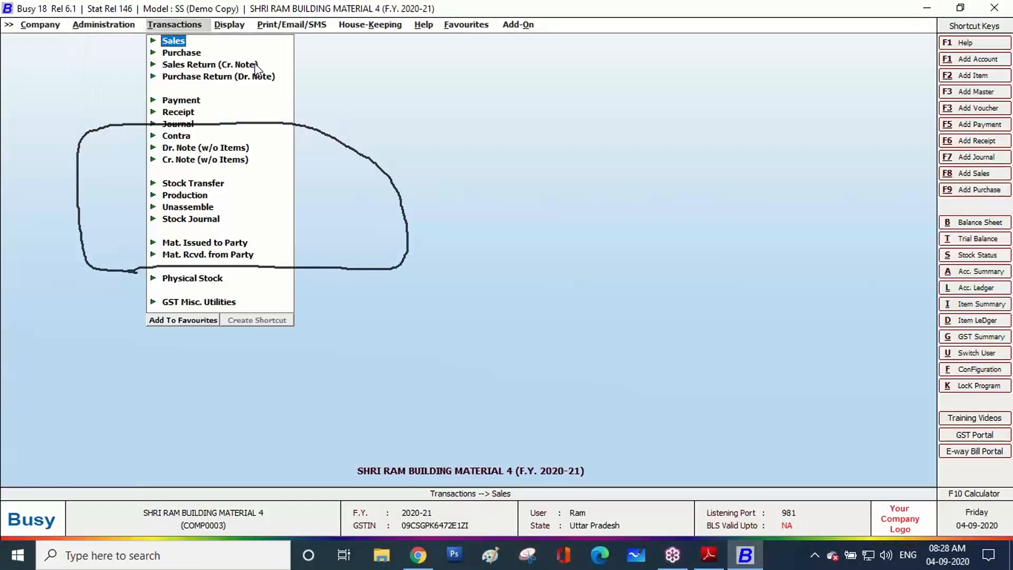
{"action": "key", "text": "Left"}
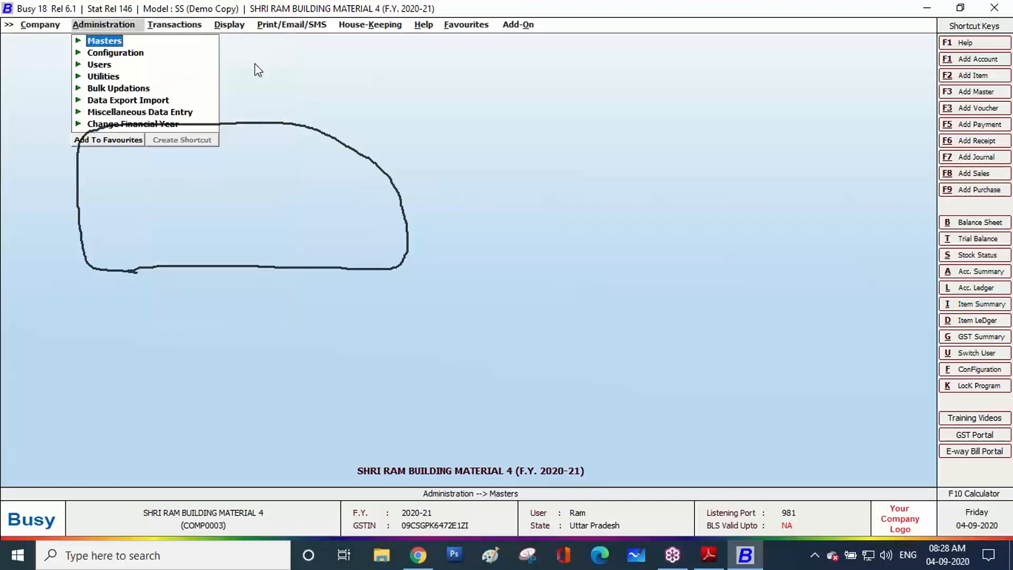
{"action": "key", "text": "Return"}
{"action": "key", "text": "Down"}
{"action": "key", "text": "Up"}
{"action": "key", "text": "Return"}
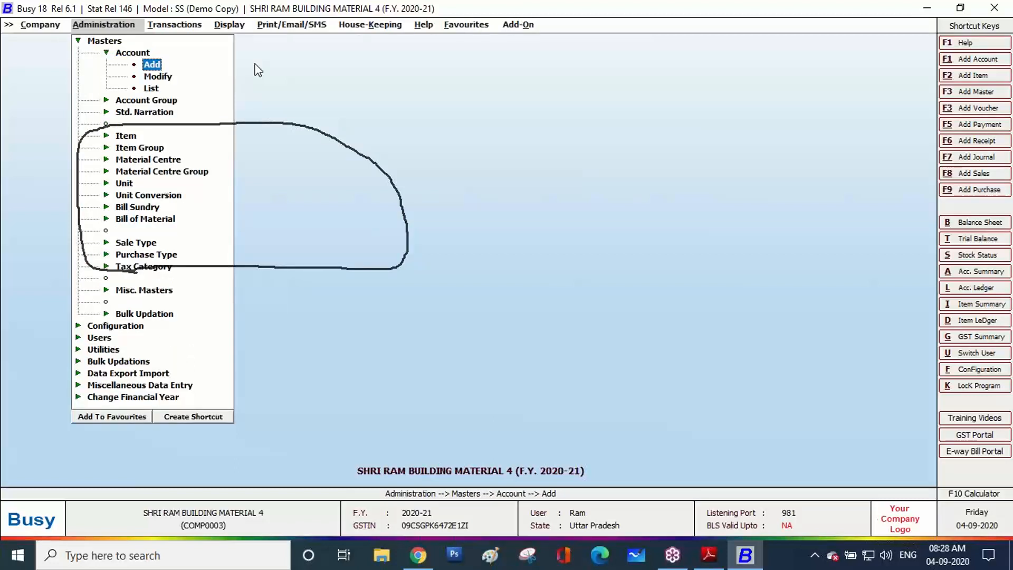
Erase all on-screen drawings and open Account > Add for a new account master
{"action": "left_click", "coordinate": [994, 208]}
{"action": "left_click", "coordinate": [866, 312]}
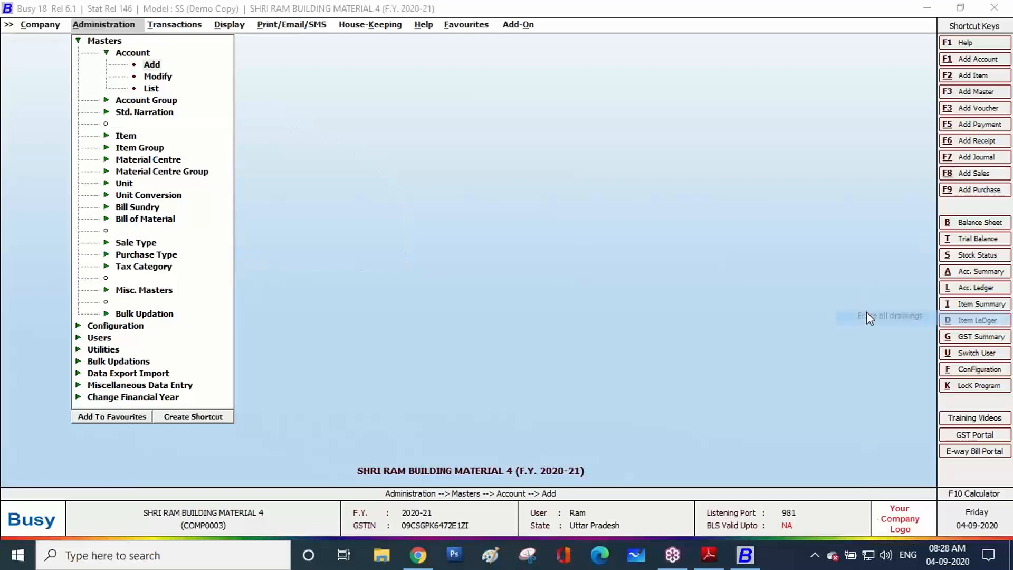
{"action": "left_click", "coordinate": [350, 138]}
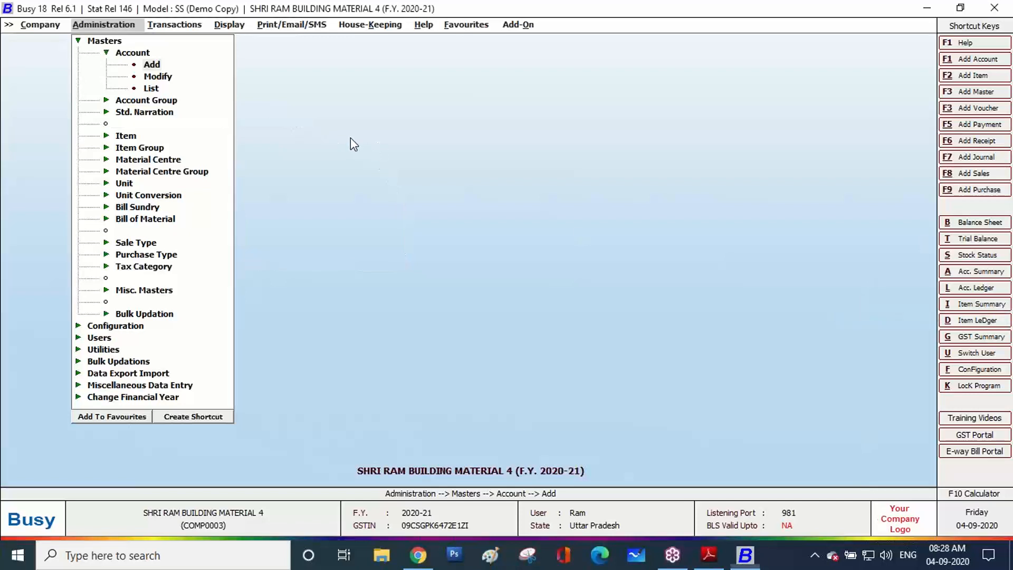
{"action": "key", "text": "Escape"}
{"action": "key", "text": "Escape"}
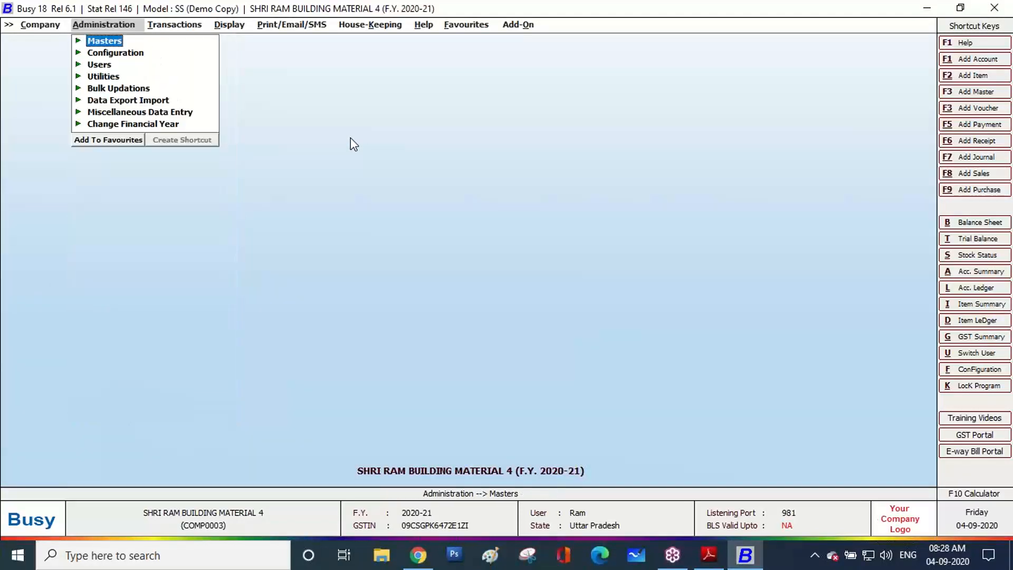
{"action": "key", "text": "Return"}
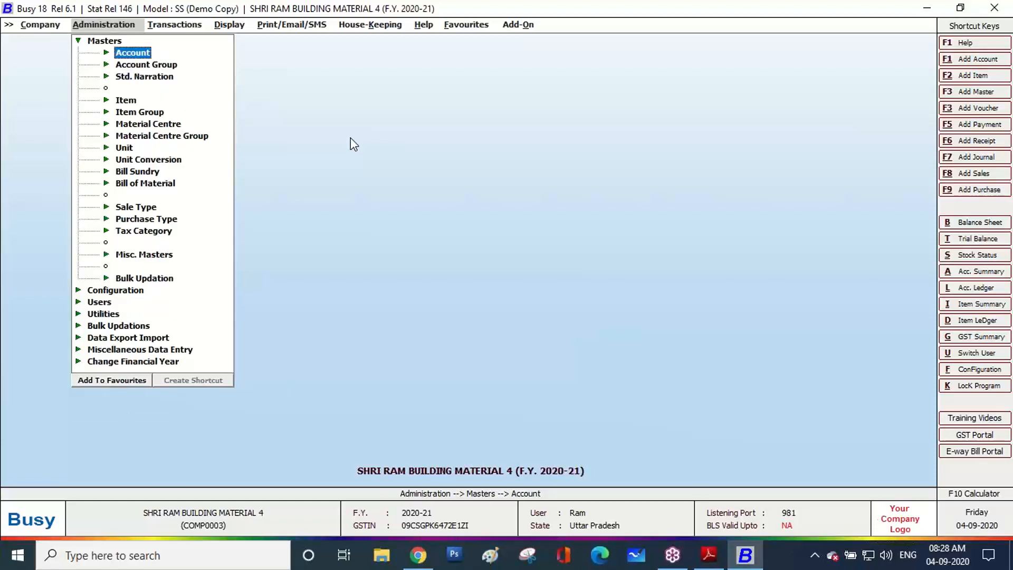
{"action": "key", "text": "Down"}
{"action": "key", "text": "Up"}
{"action": "key", "text": "Return"}
{"action": "key", "text": "Return"}
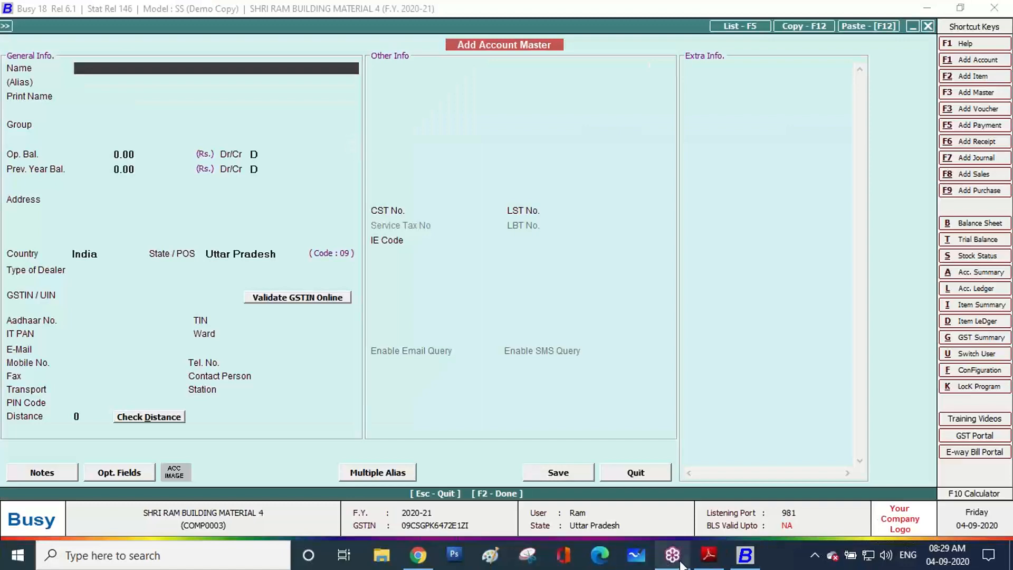
Copy LAKSHMI AGENCIES from the invoice PDF and paste it as the account name
{"action": "left_click", "coordinate": [708, 555]}
{"action": "left_click_drag", "start_coordinate": [262, 148], "coordinate": [120, 143]}
{"action": "key", "text": "ctrl+c"}
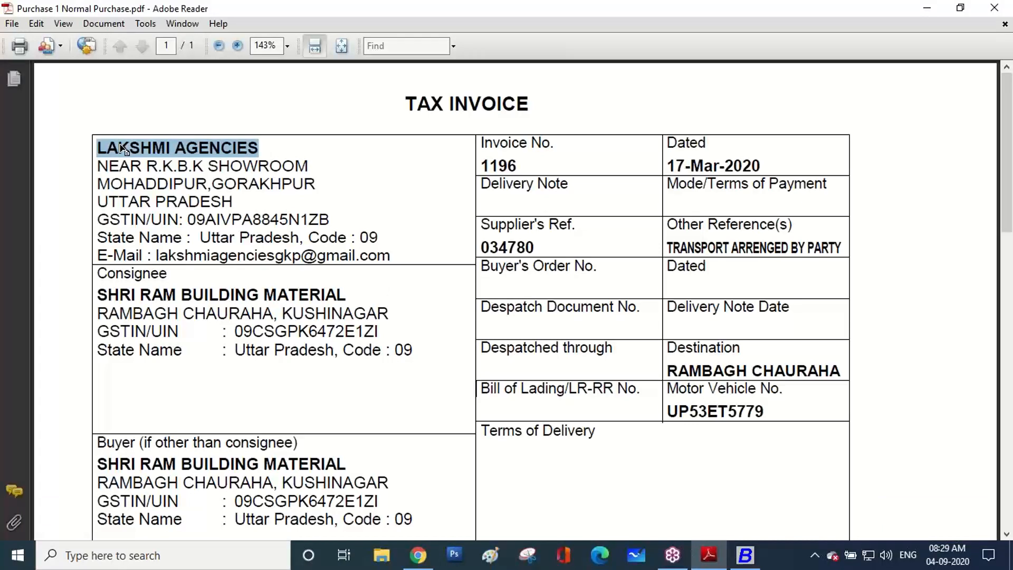
{"action": "left_click", "coordinate": [741, 559]}
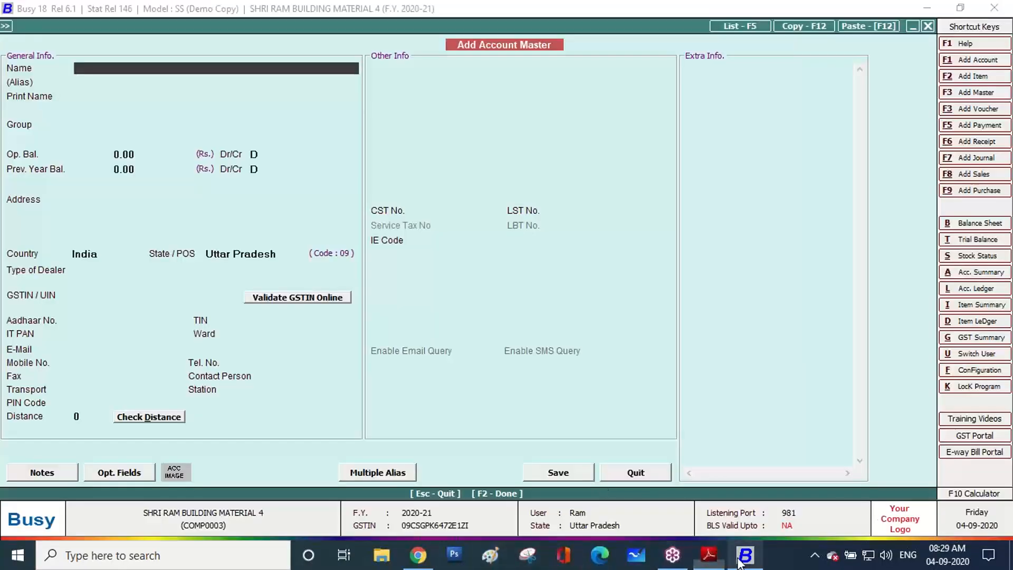
{"action": "key", "text": "ctrl+v"}
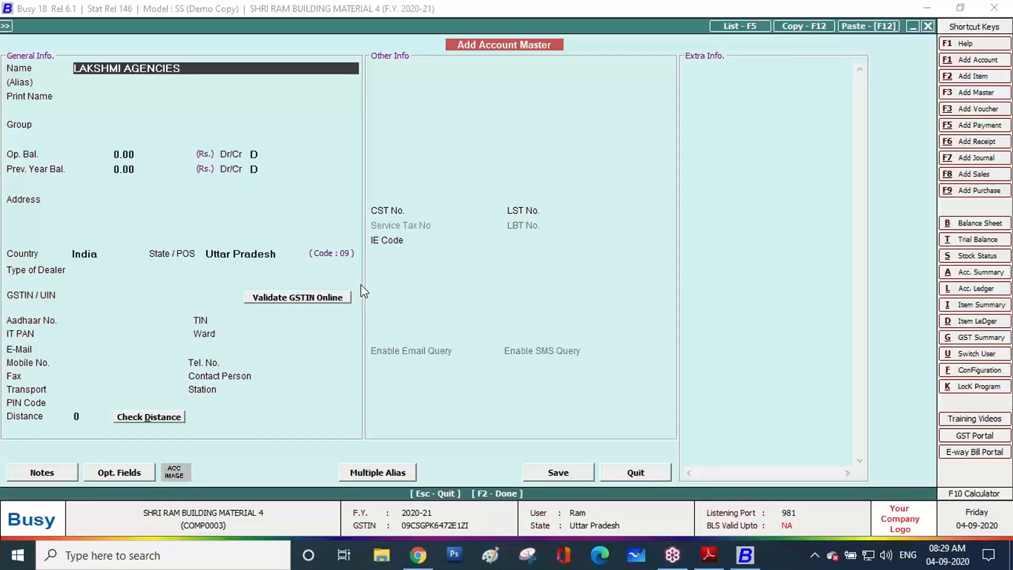
{"action": "key", "text": "Return"}
{"action": "key", "text": "Return"}
{"action": "key", "text": "Return"}
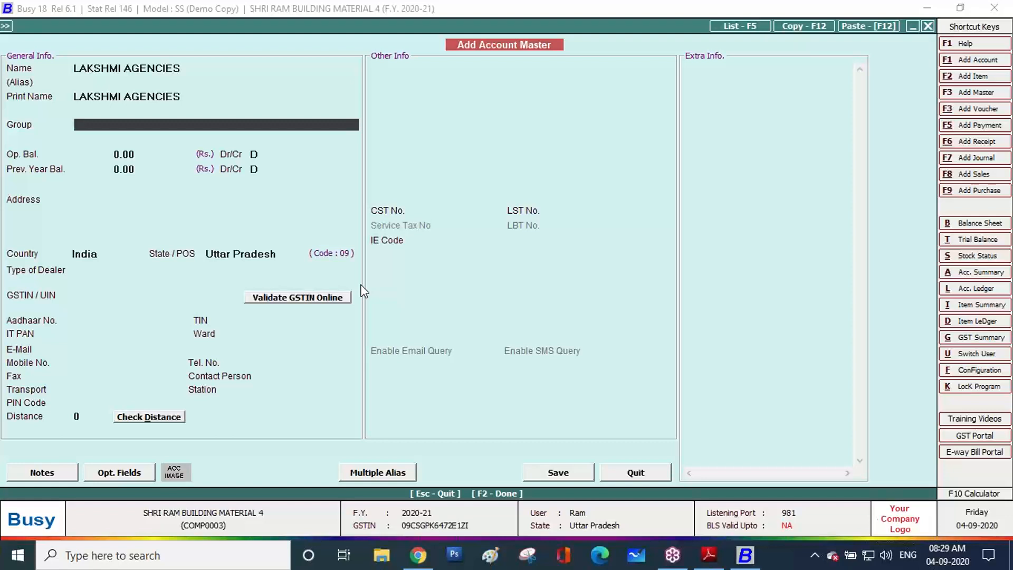
Put the account in the Sundry Creditors group
{"action": "type", "text": "s"}
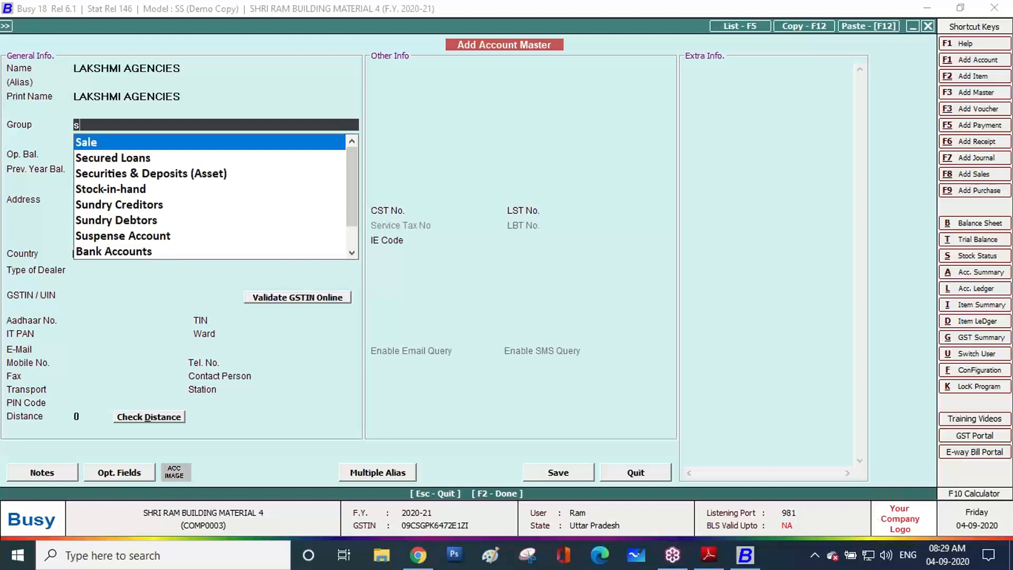
{"action": "key", "text": "Down"}
{"action": "key", "text": "Down"}
{"action": "key", "text": "Down"}
{"action": "key", "text": "Down"}
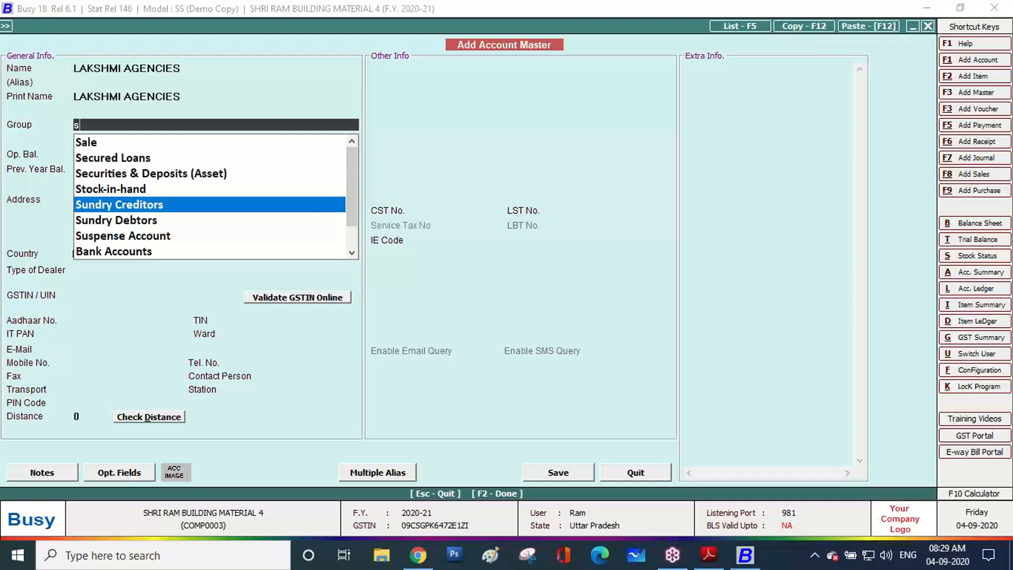
{"action": "key", "text": "Return"}
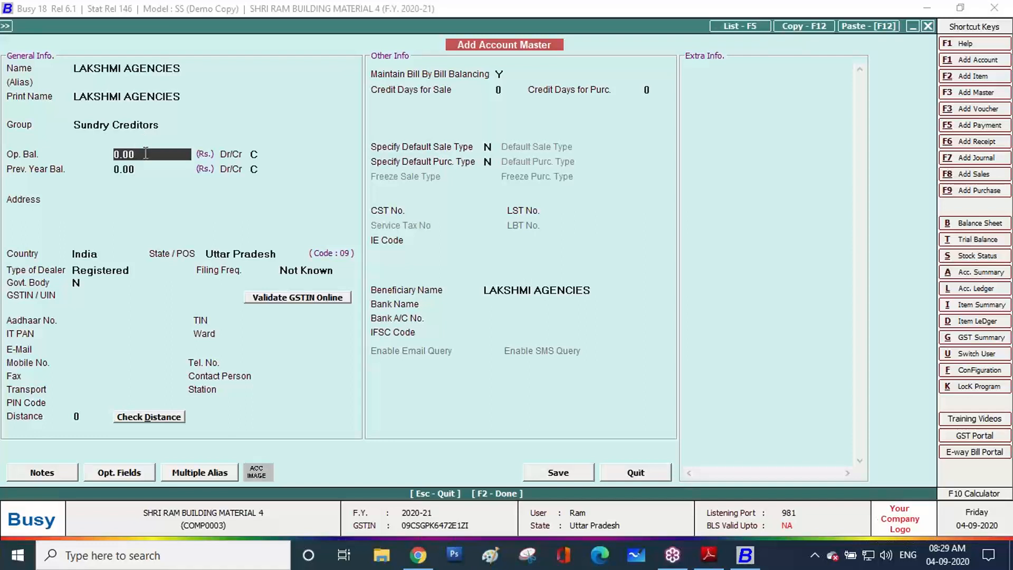
Enter a 10,000 opening balance marked Debit, carrying through to Prev. Year Bal
{"action": "key", "text": "BackSpace"}
{"action": "key", "text": "BackSpace"}
{"action": "key", "text": "BackSpace"}
{"action": "key", "text": "BackSpace"}
{"action": "type", "text": "10,000"}
{"action": "key", "text": "Return"}
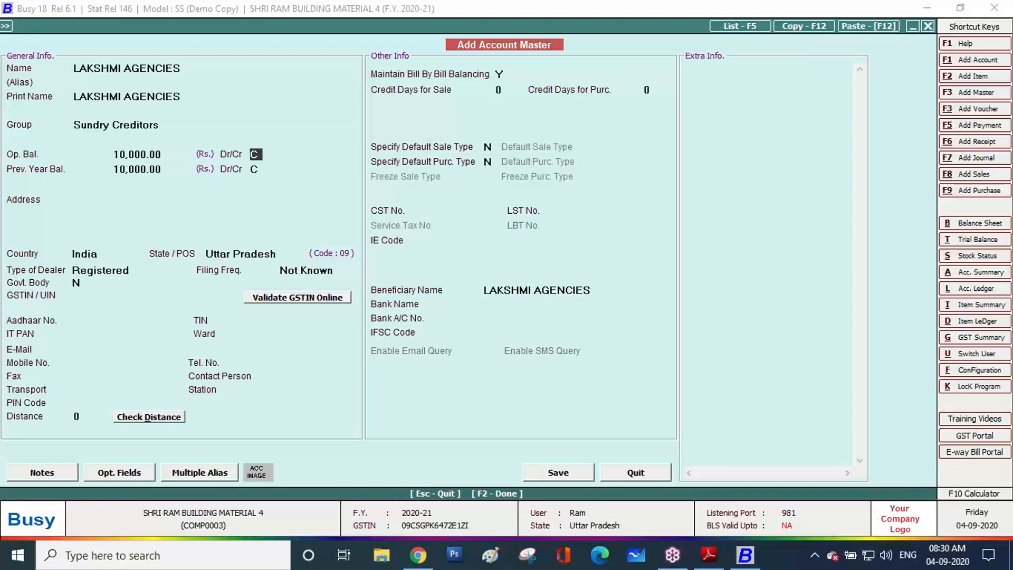
{"action": "key", "text": "Return"}
{"action": "key", "text": "Return"}
{"action": "left_click", "coordinate": [176, 154]}
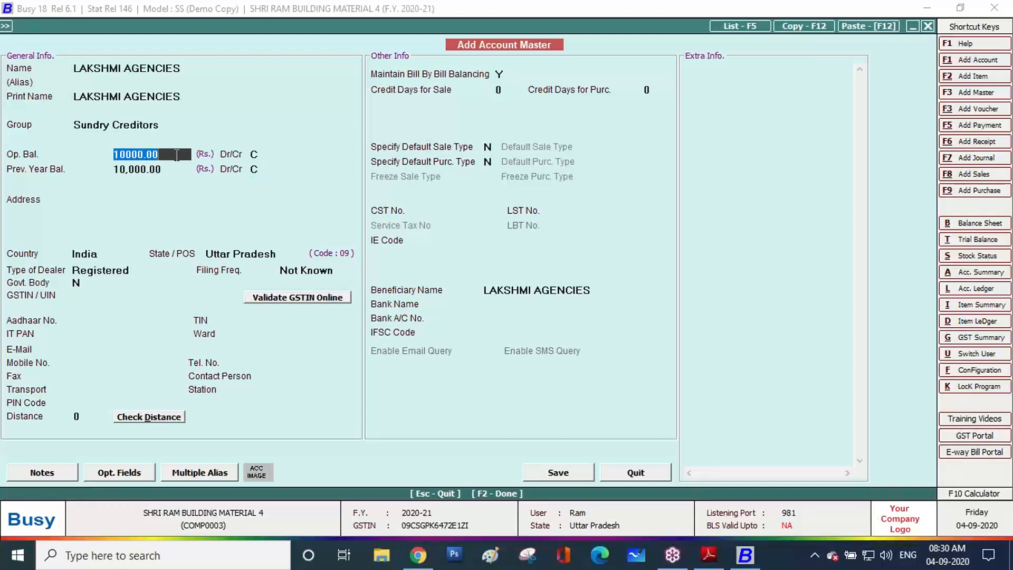
{"action": "key", "text": "Return"}
{"action": "type", "text": "d"}
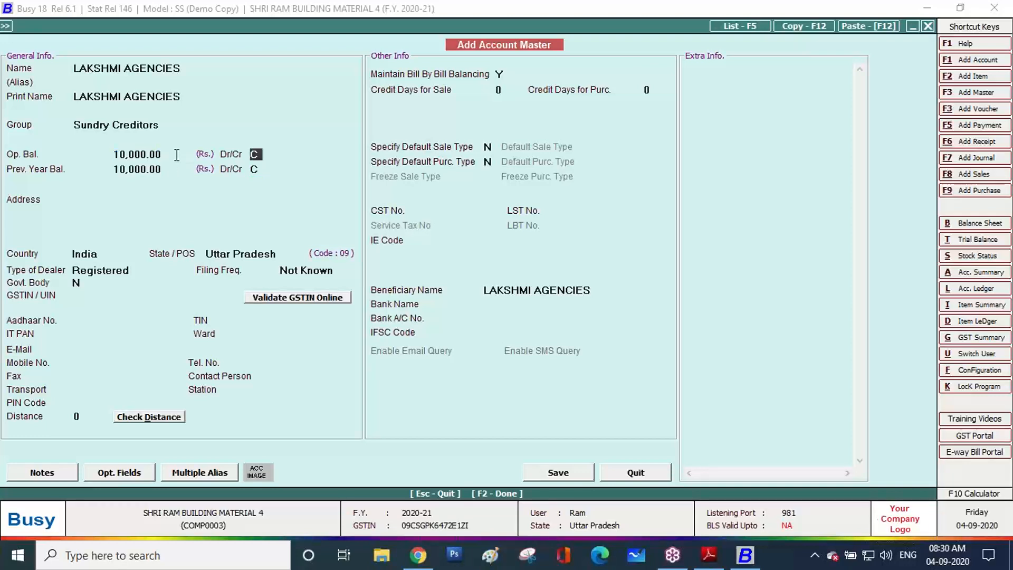
{"action": "key", "text": "Return"}
{"action": "key", "text": "Return"}
{"action": "key", "text": "Return"}
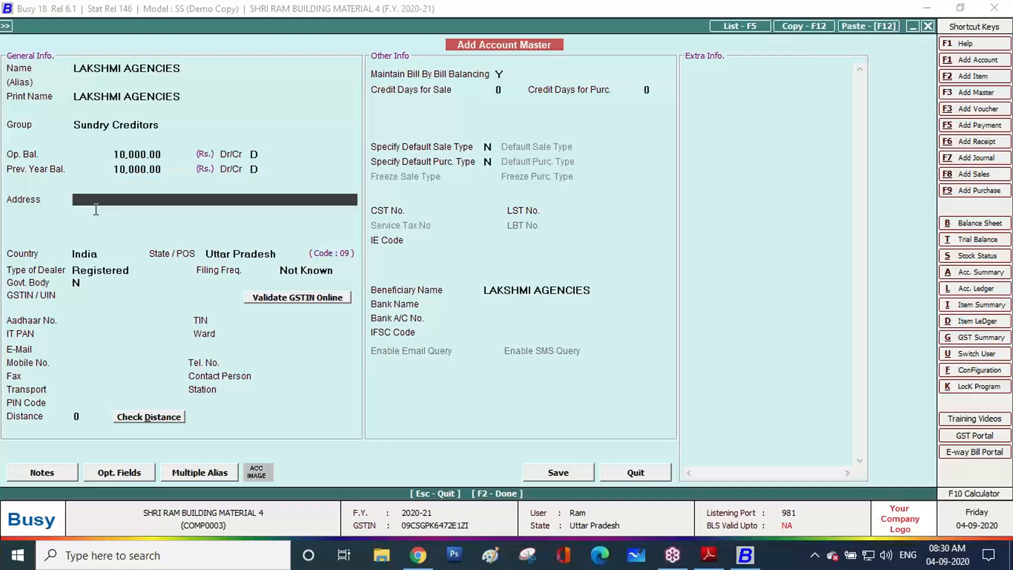
{"action": "left_click", "coordinate": [707, 554]}
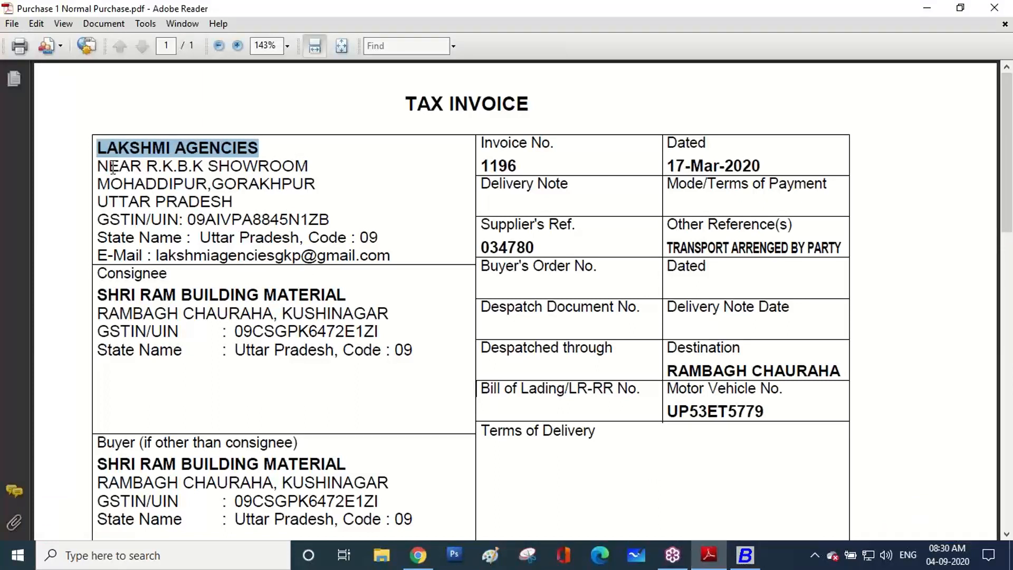
{"action": "left_click_drag", "start_coordinate": [102, 165], "coordinate": [262, 173]}
{"action": "key", "text": "ctrl+c"}
{"action": "left_click", "coordinate": [710, 559]}
{"action": "key", "text": "ctrl+v"}
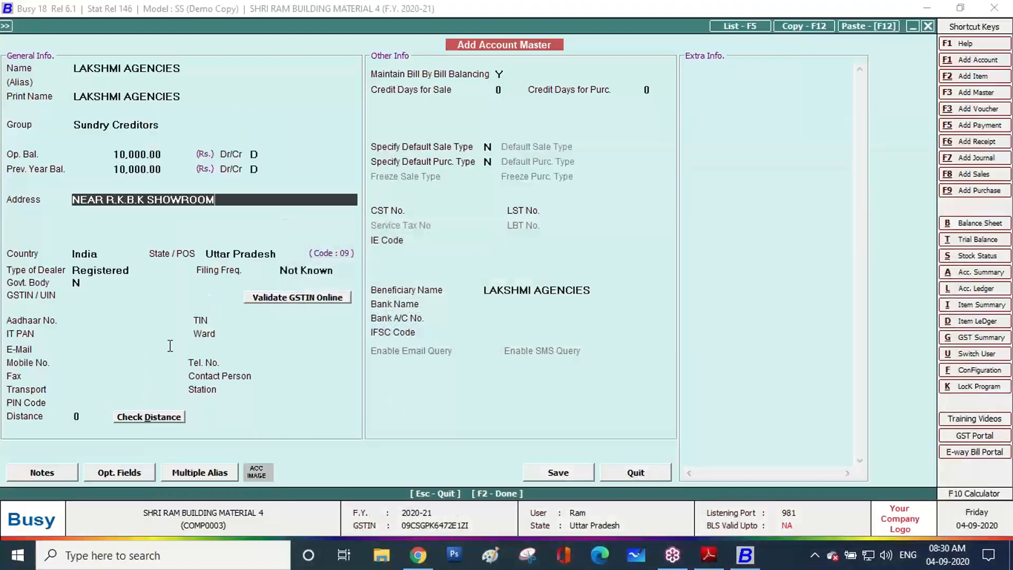
{"action": "key", "text": "Return"}
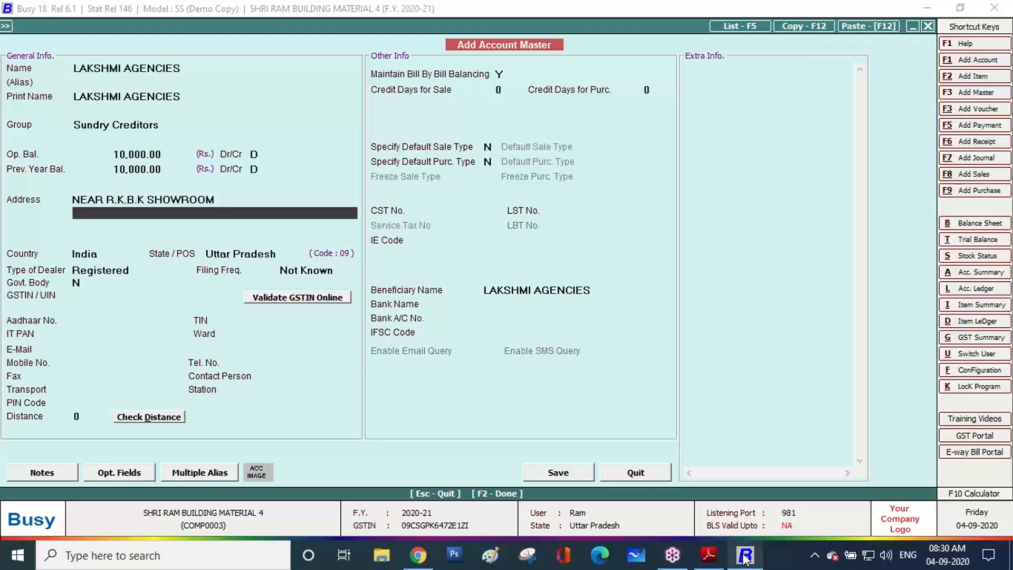
{"action": "left_click", "coordinate": [705, 560]}
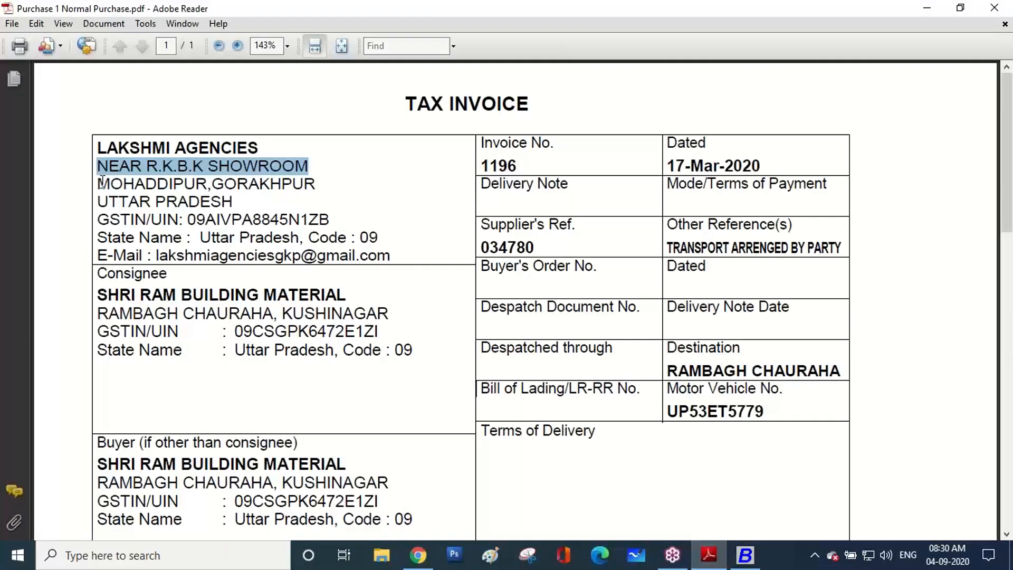
{"action": "left_click_drag", "start_coordinate": [98, 183], "coordinate": [315, 188]}
{"action": "key", "text": "ctrl+c"}
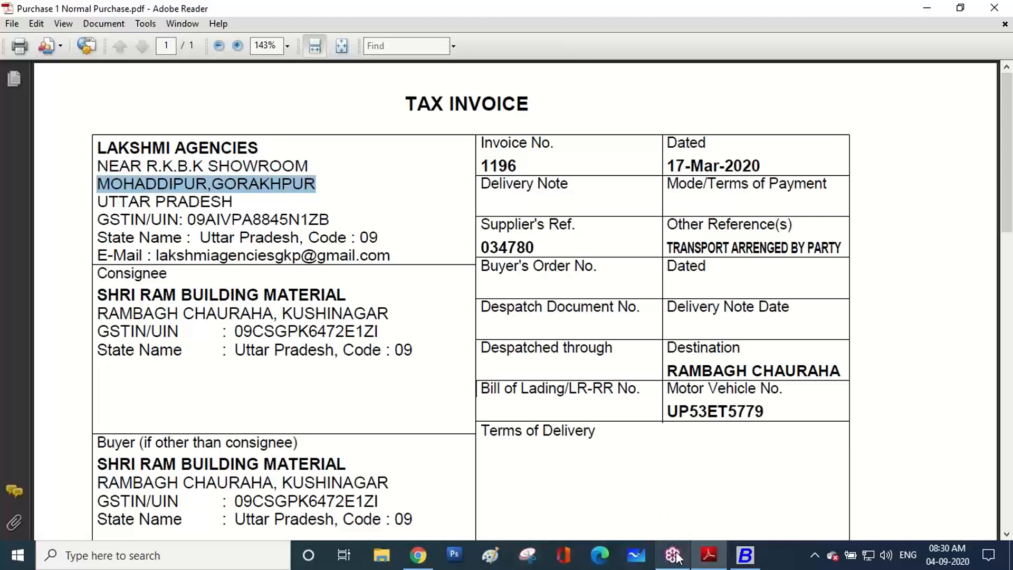
{"action": "left_click", "coordinate": [699, 558]}
{"action": "key", "text": "ctrl+v"}
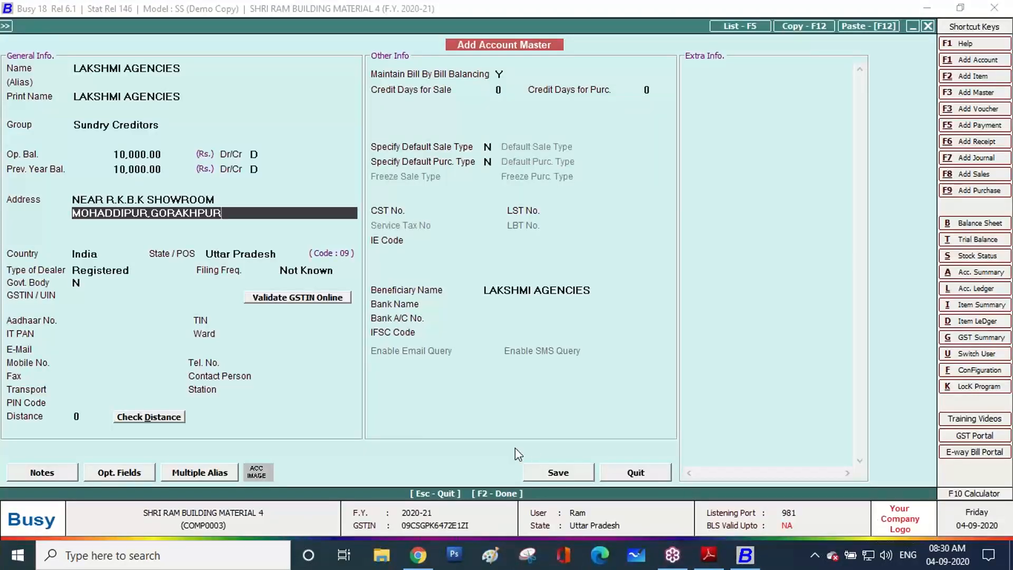
{"action": "key", "text": "Return"}
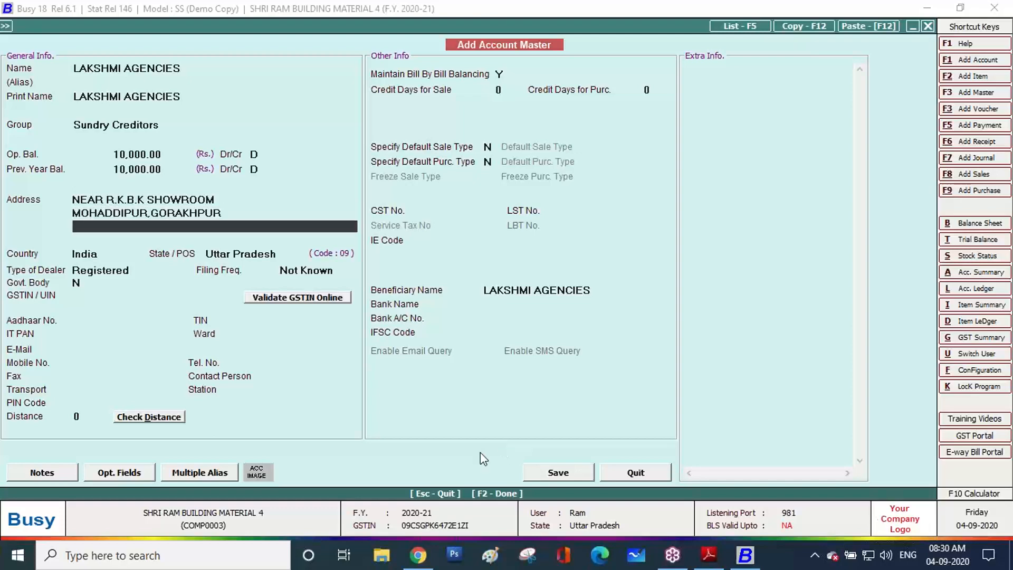
Copy UTTAR PRADESH into the third address line and accept India as the country
{"action": "left_click", "coordinate": [709, 555]}
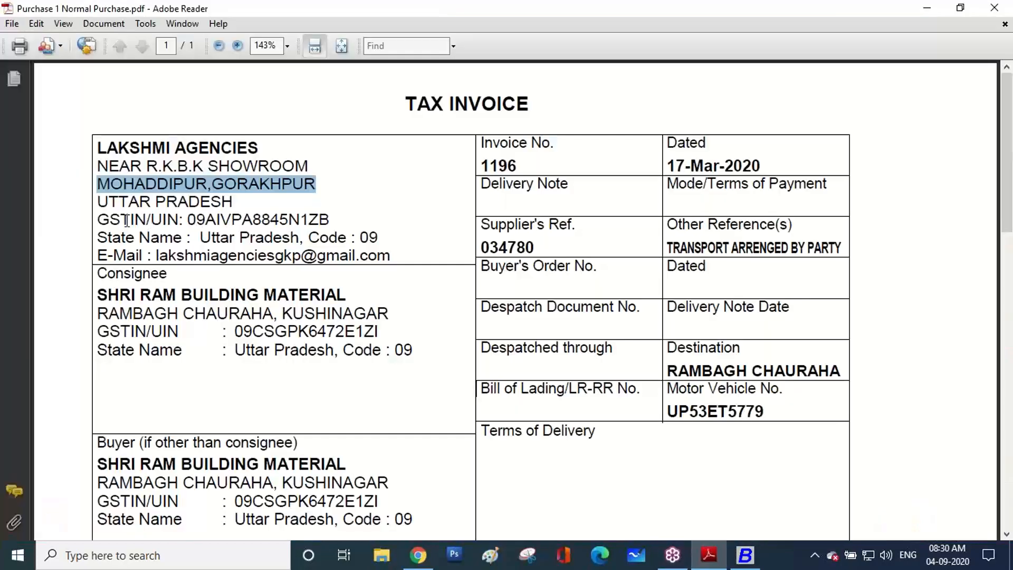
{"action": "left_click_drag", "start_coordinate": [99, 202], "coordinate": [199, 202]}
{"action": "key", "text": "ctrl+c"}
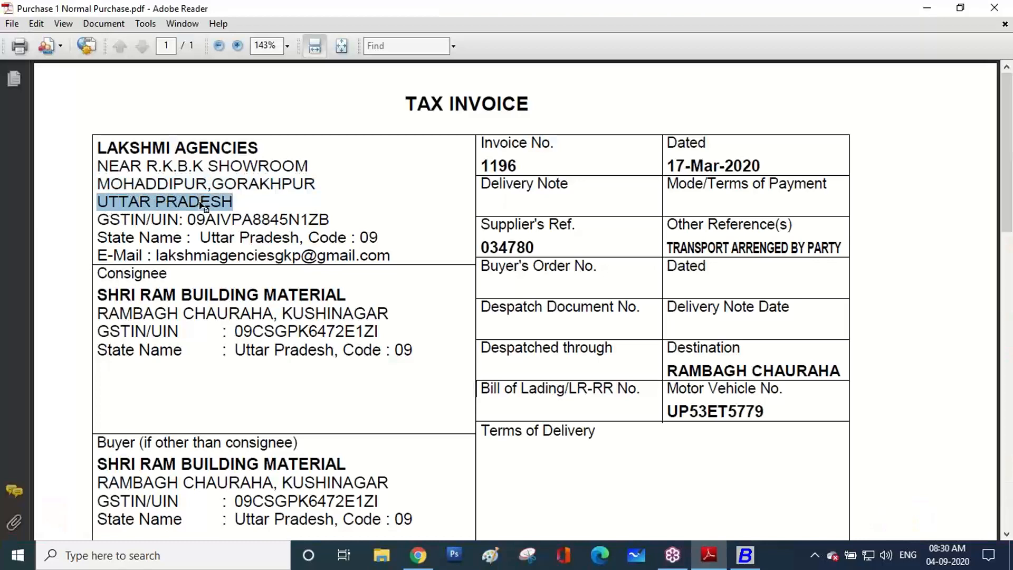
{"action": "left_click", "coordinate": [709, 554]}
{"action": "key", "text": "ctrl+v"}
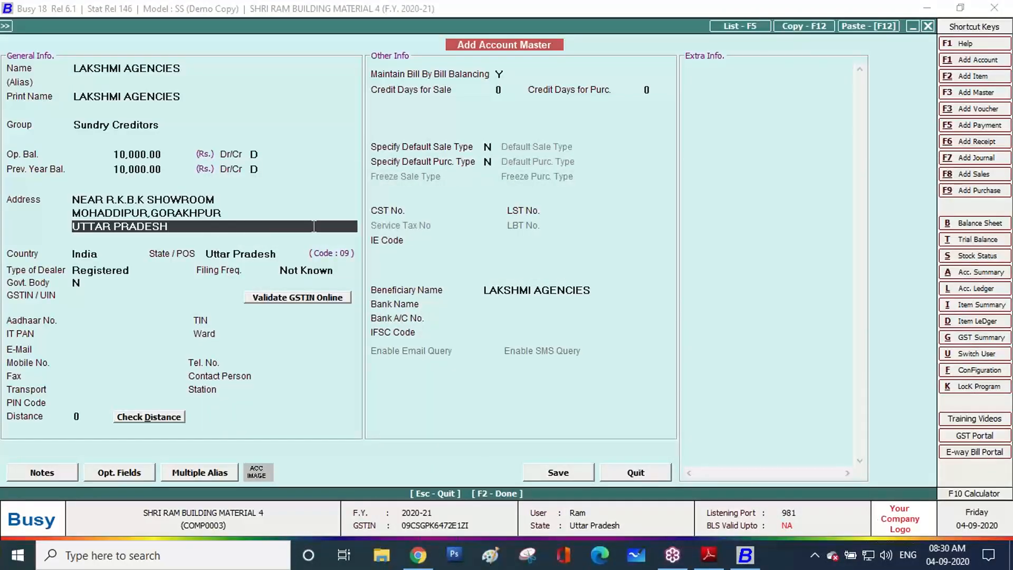
{"action": "key", "text": "Return"}
{"action": "key", "text": "Return"}
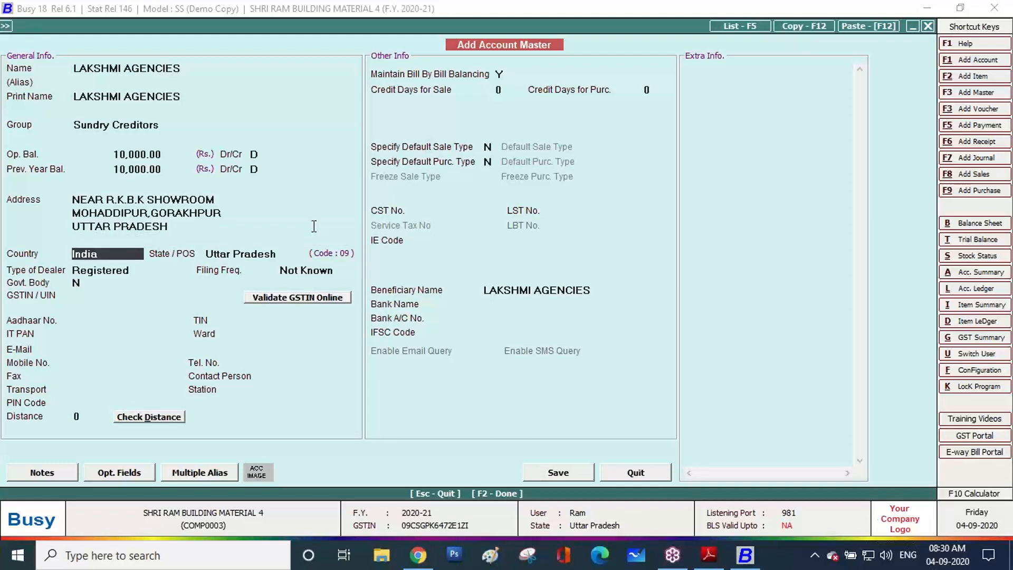
{"action": "key", "text": "Return"}
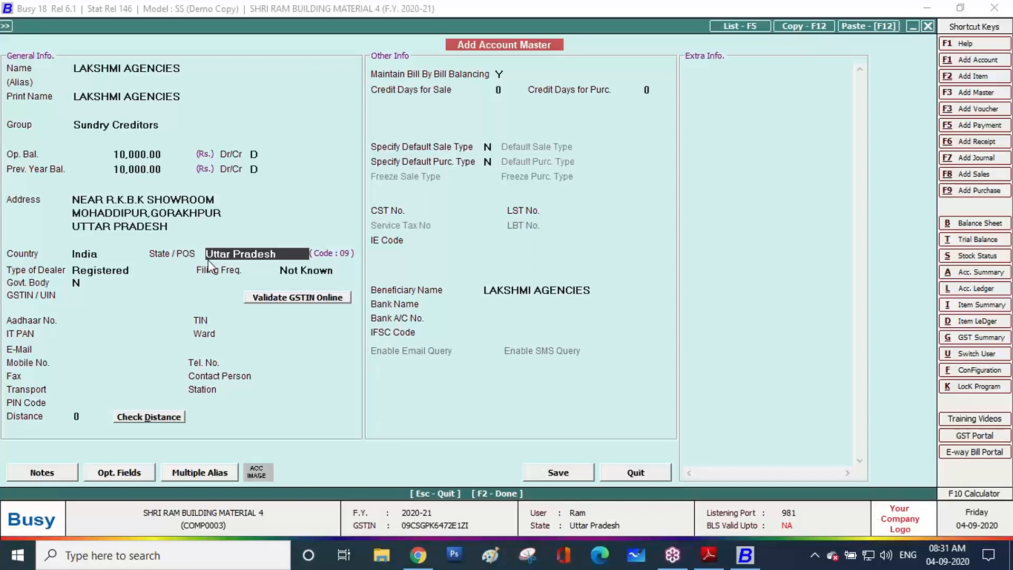
Set the dealer type to Registered and the GST filing frequency to Monthly
{"action": "left_click", "coordinate": [100, 270]}
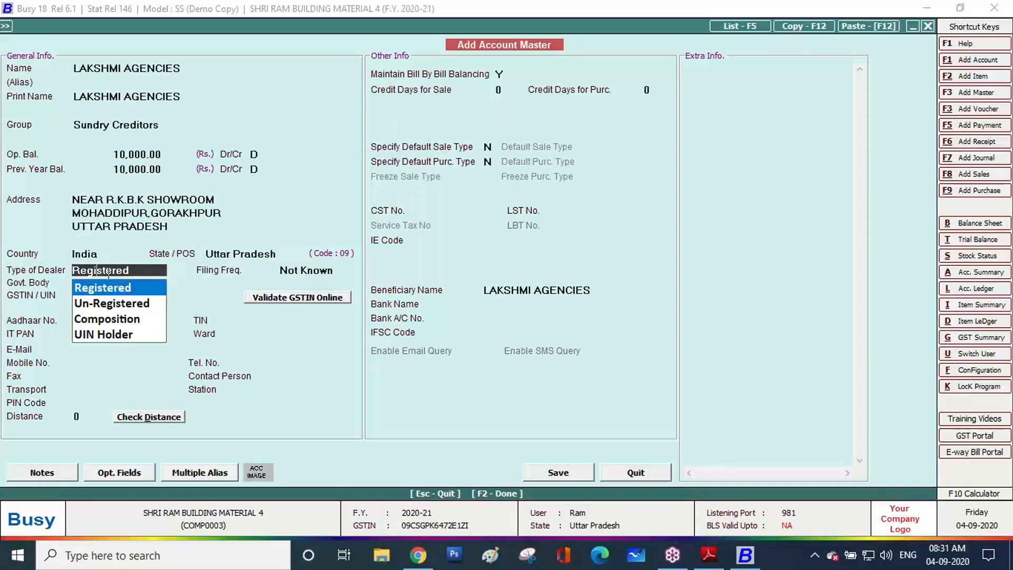
{"action": "left_click", "coordinate": [125, 287]}
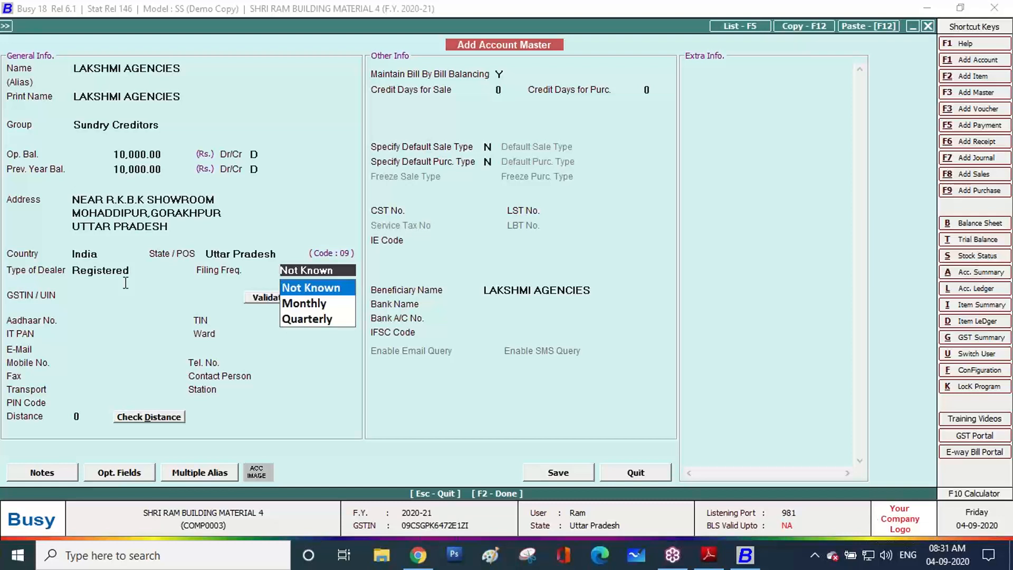
{"action": "key", "text": "Down"}
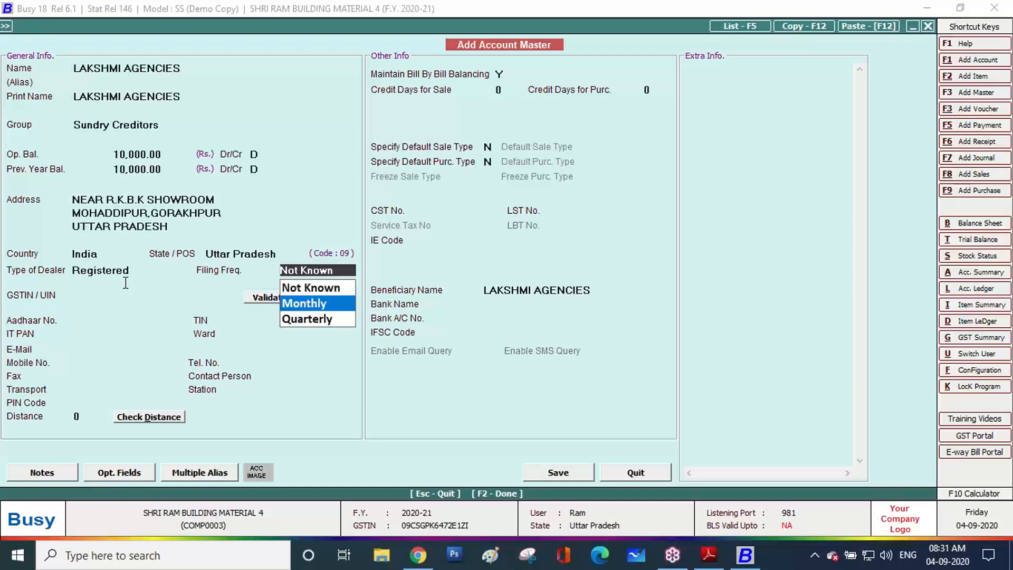
{"action": "key", "text": "Return"}
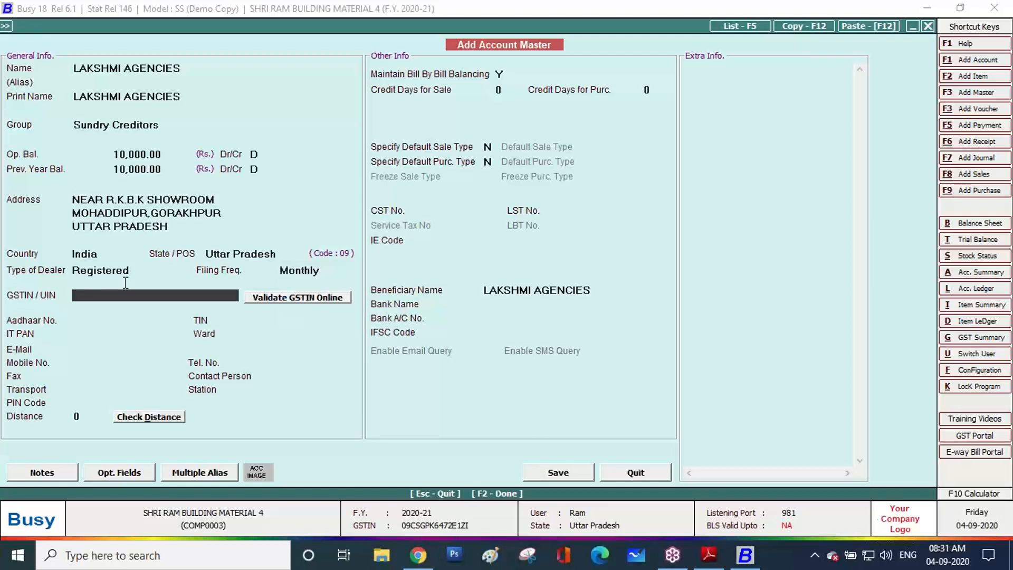
{"action": "left_click", "coordinate": [691, 551]}
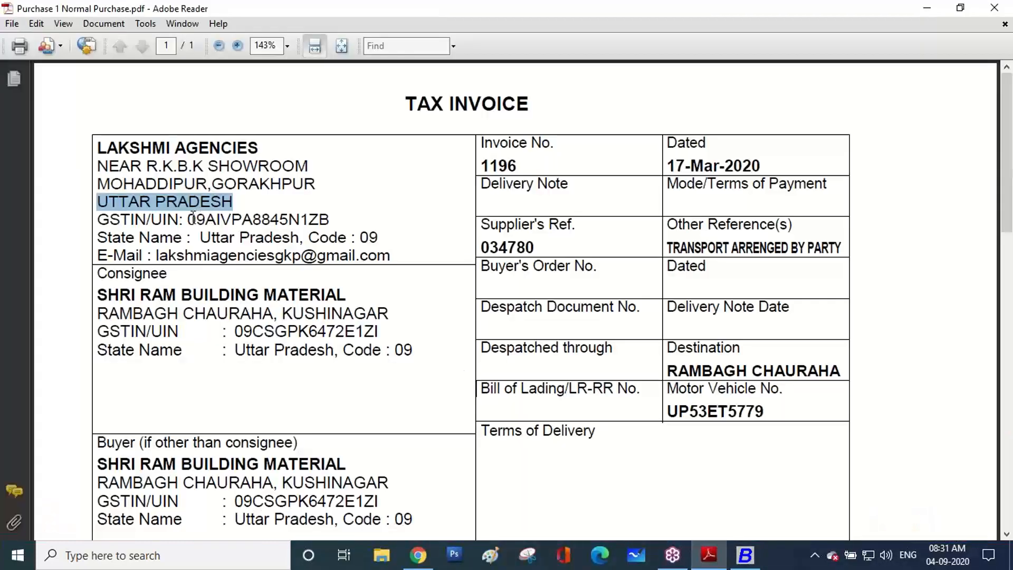
Copy the supplier's GSTIN from the invoice and return to the Busy account form
{"action": "left_click", "coordinate": [189, 216]}
{"action": "left_click_drag", "start_coordinate": [189, 216], "coordinate": [330, 221]}
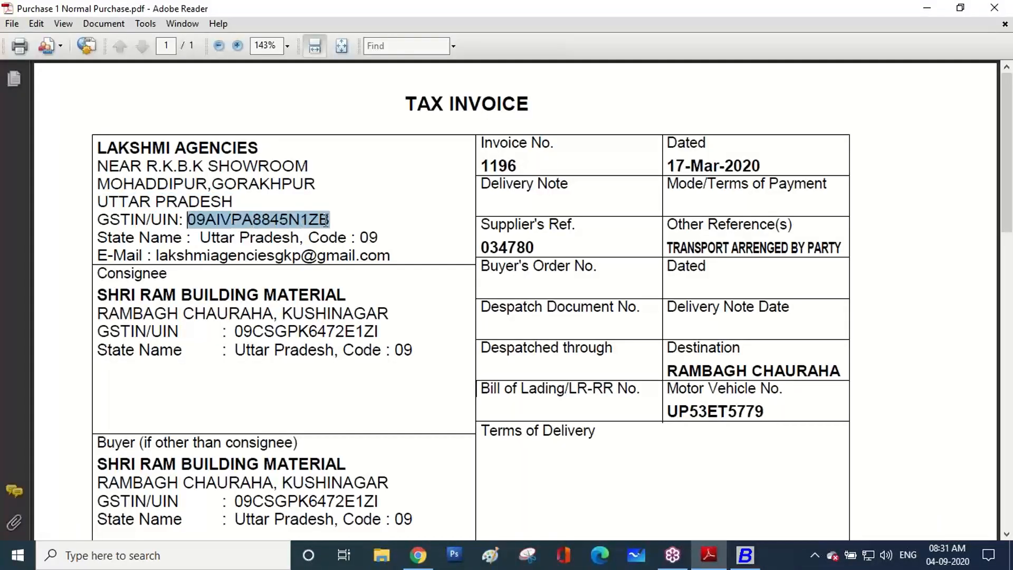
{"action": "right_click", "coordinate": [327, 224]}
{"action": "left_click", "coordinate": [344, 228]}
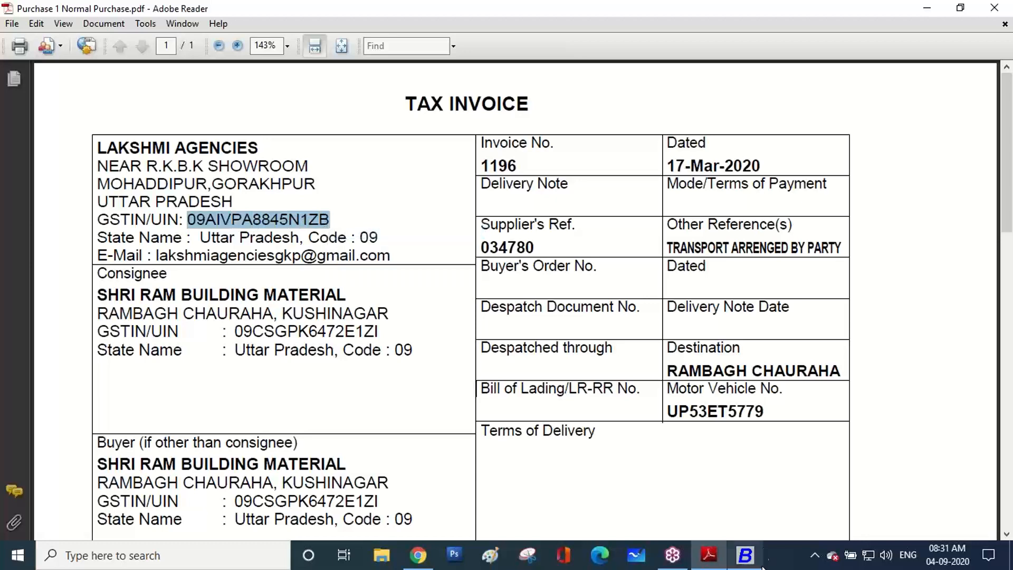
{"action": "left_click", "coordinate": [749, 555]}
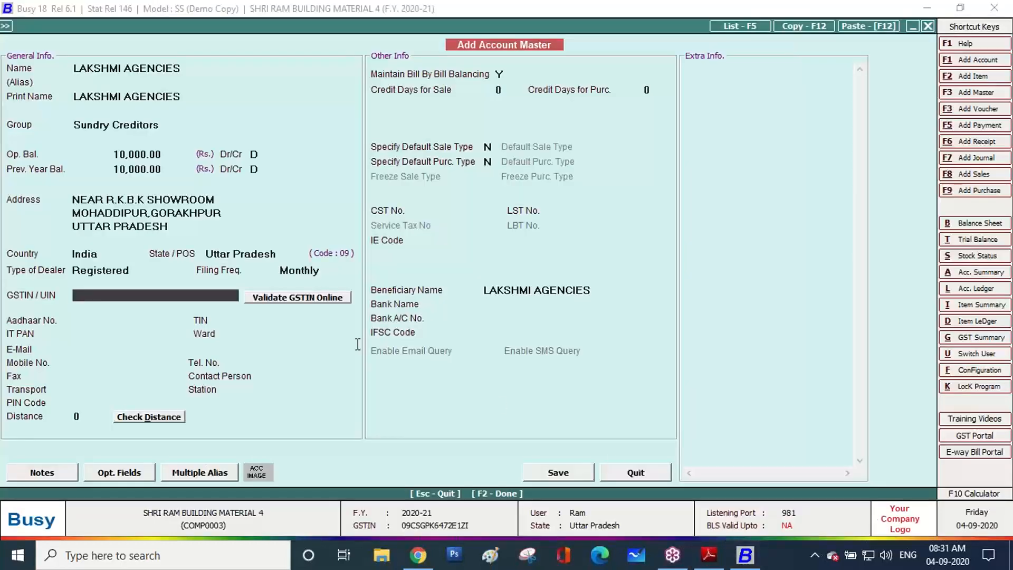
Paste the GSTIN into GSTIN/UIN so IT PAN fills, and try online validation (demo warning dismissed)
{"action": "key", "text": "ctrl+v"}
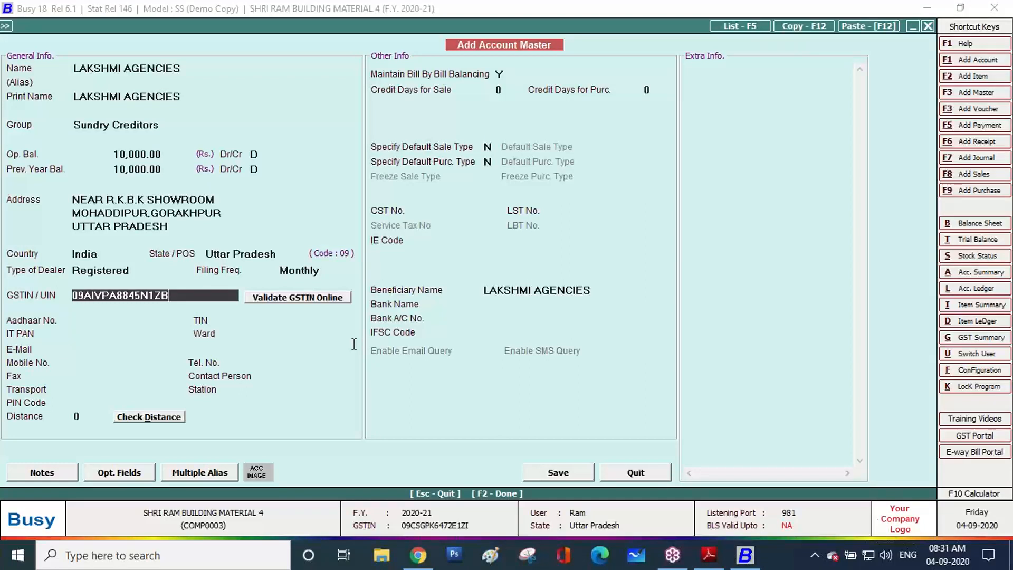
{"action": "key", "text": "Return"}
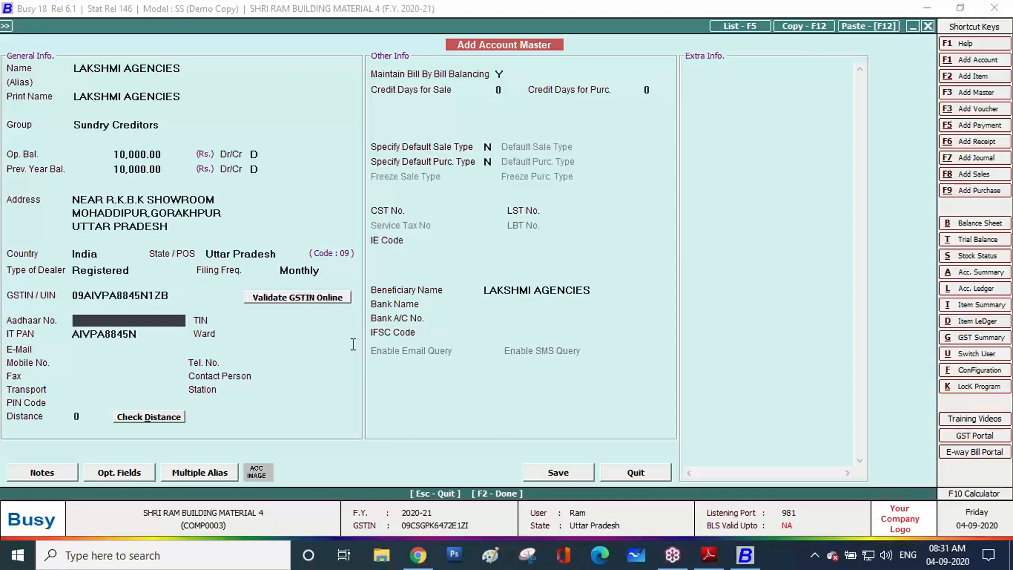
{"action": "left_click", "coordinate": [303, 299]}
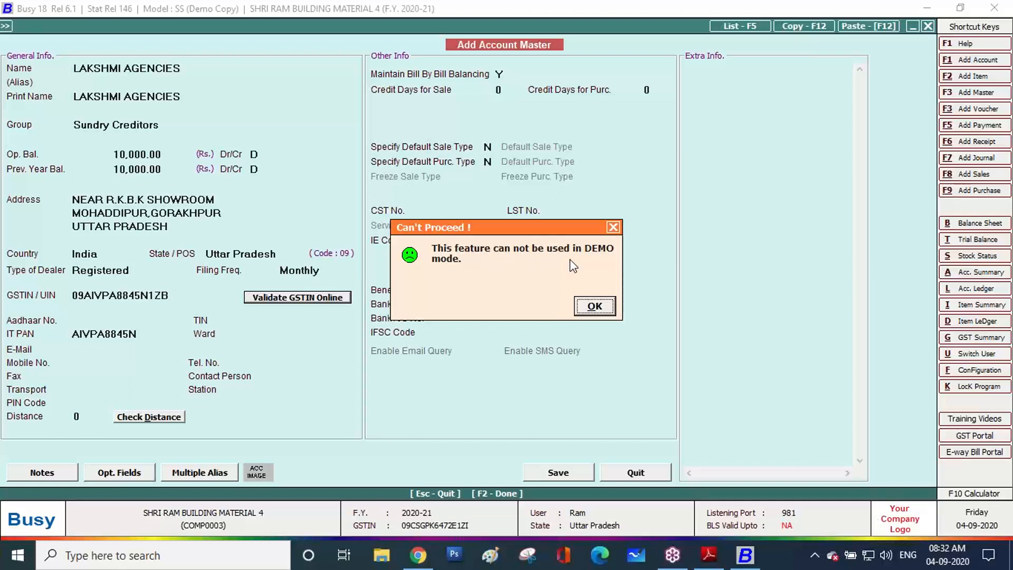
{"action": "left_click", "coordinate": [590, 306]}
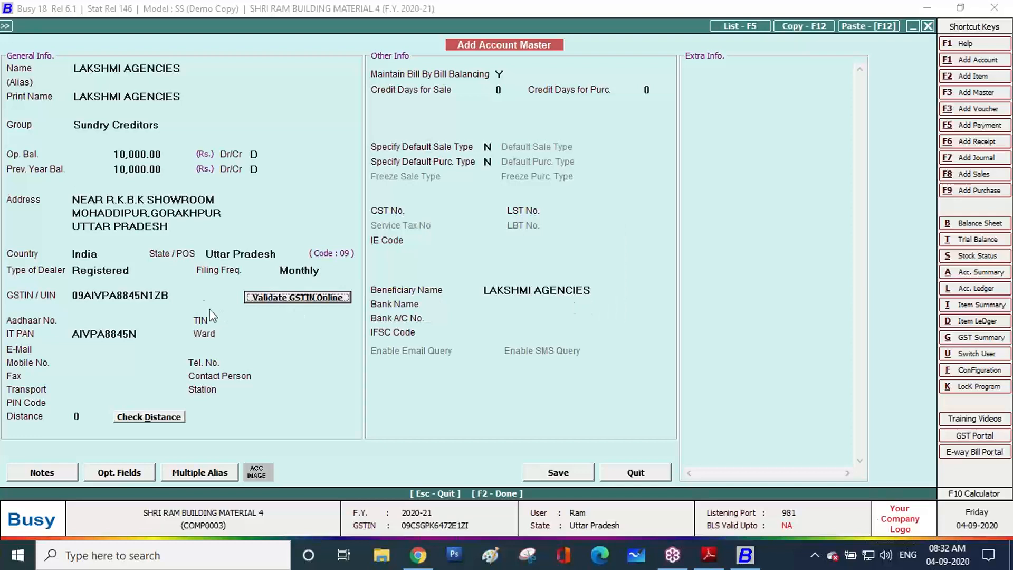
Copy the entered GSTIN from the form and switch to the web browser
{"action": "left_click_drag", "start_coordinate": [182, 296], "coordinate": [70, 294]}
{"action": "right_click", "coordinate": [81, 294]}
{"action": "left_click", "coordinate": [117, 341]}
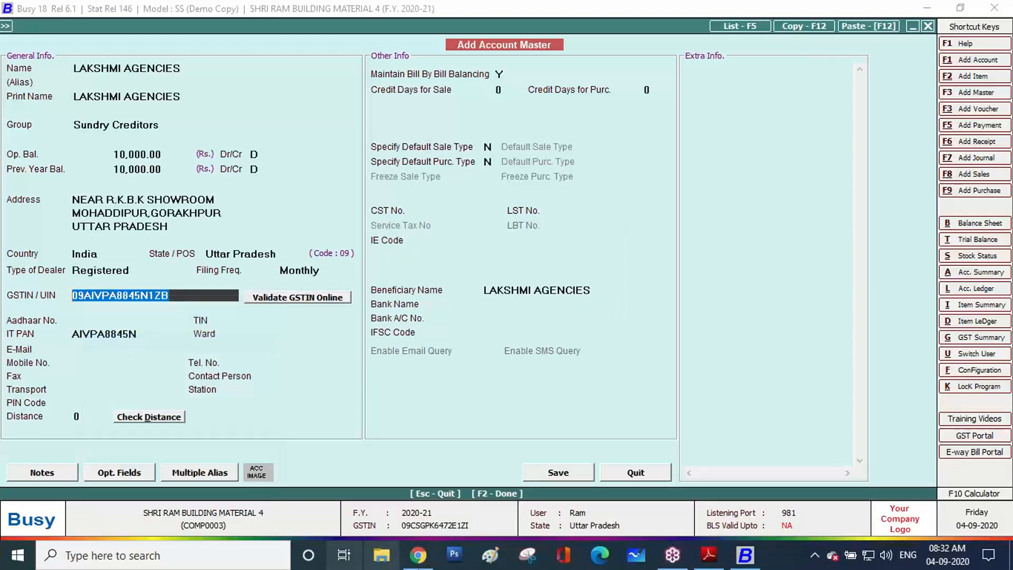
{"action": "left_click", "coordinate": [418, 555]}
Search 'gst gov' in a new browser tab and open the official GST.gov.in site
{"action": "left_click", "coordinate": [415, 8]}
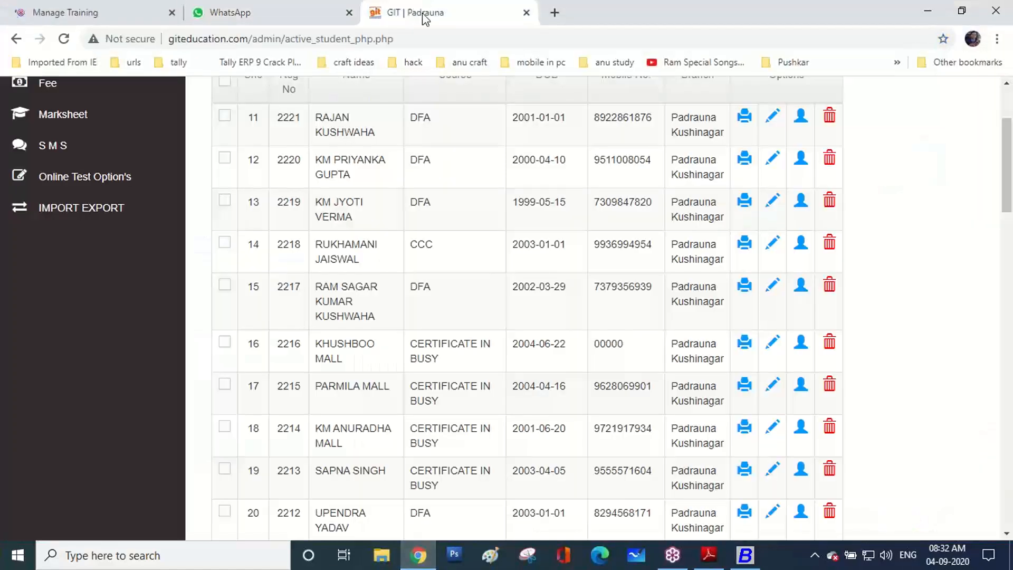
{"action": "left_click", "coordinate": [554, 13]}
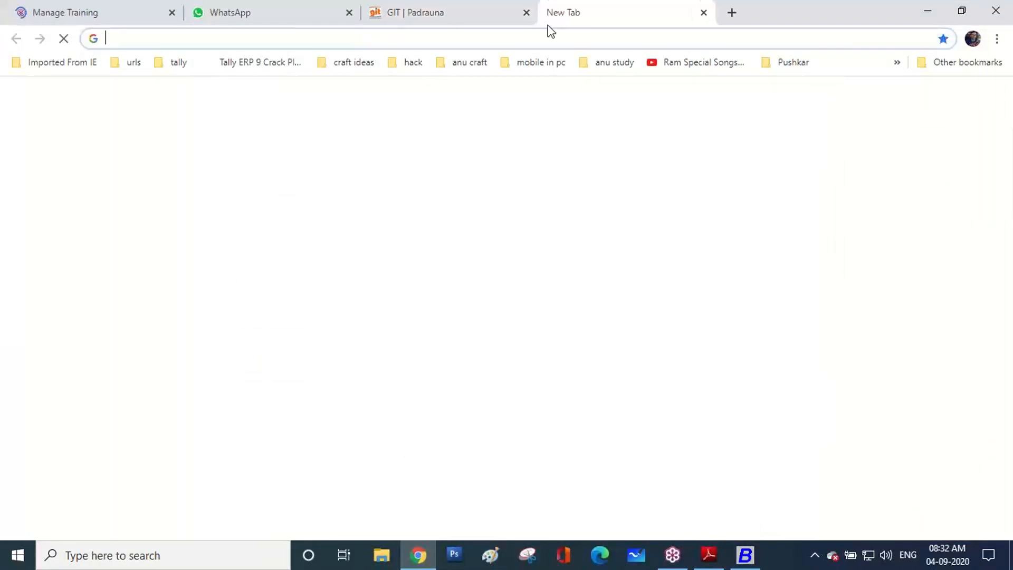
{"action": "type", "text": "gst"}
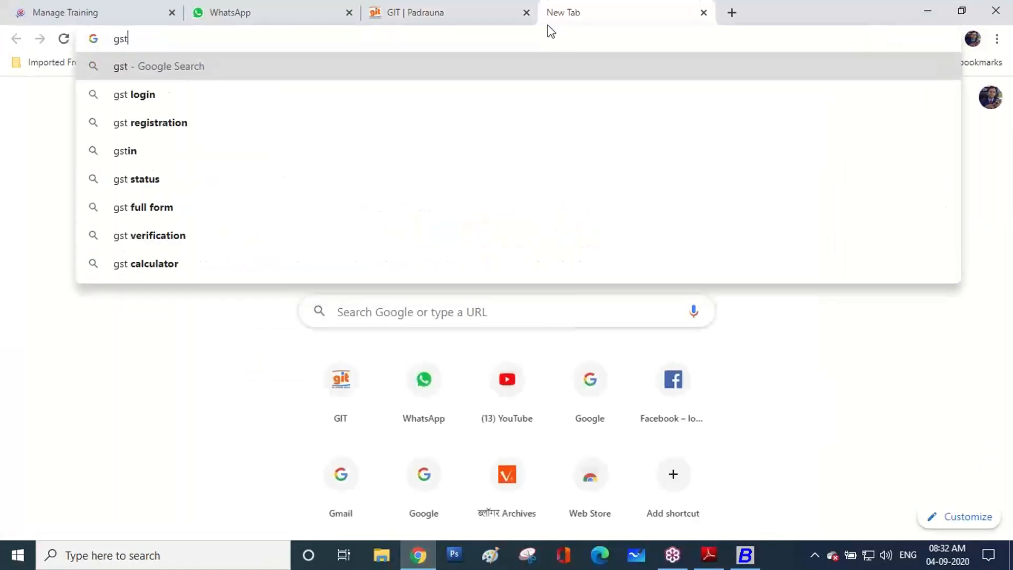
{"action": "type", "text": " gov"}
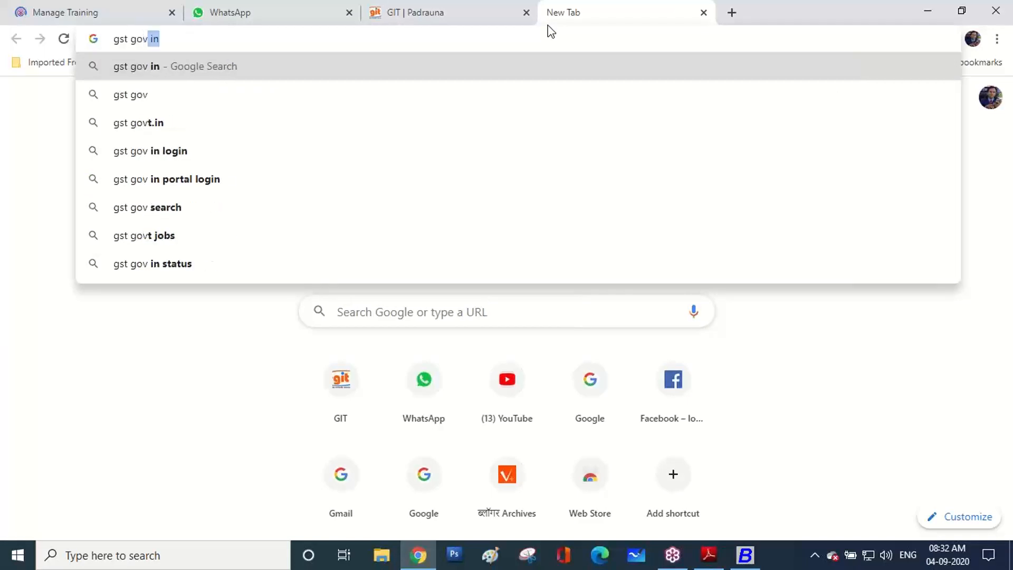
{"action": "key", "text": "Return"}
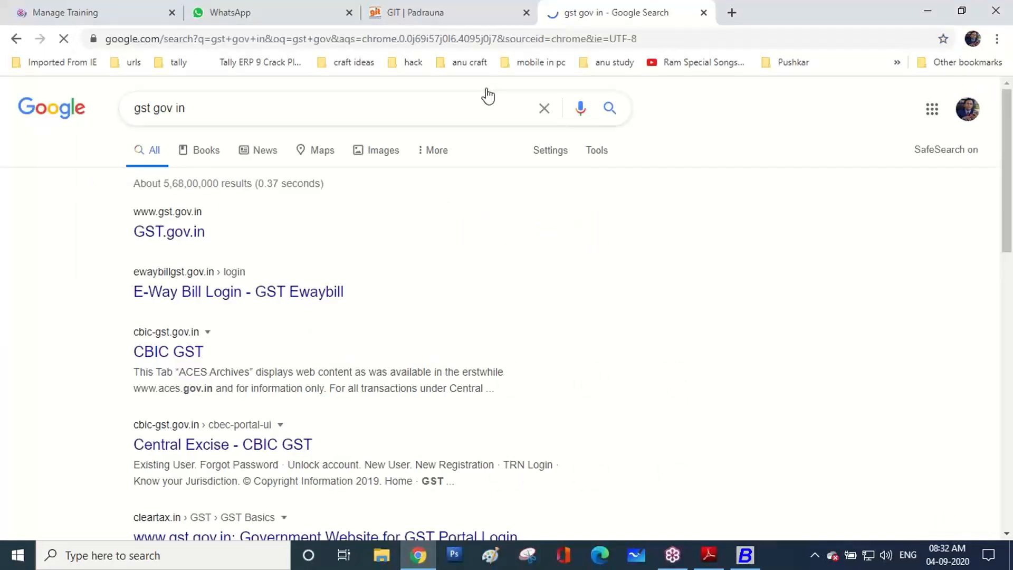
{"action": "left_click", "coordinate": [199, 231]}
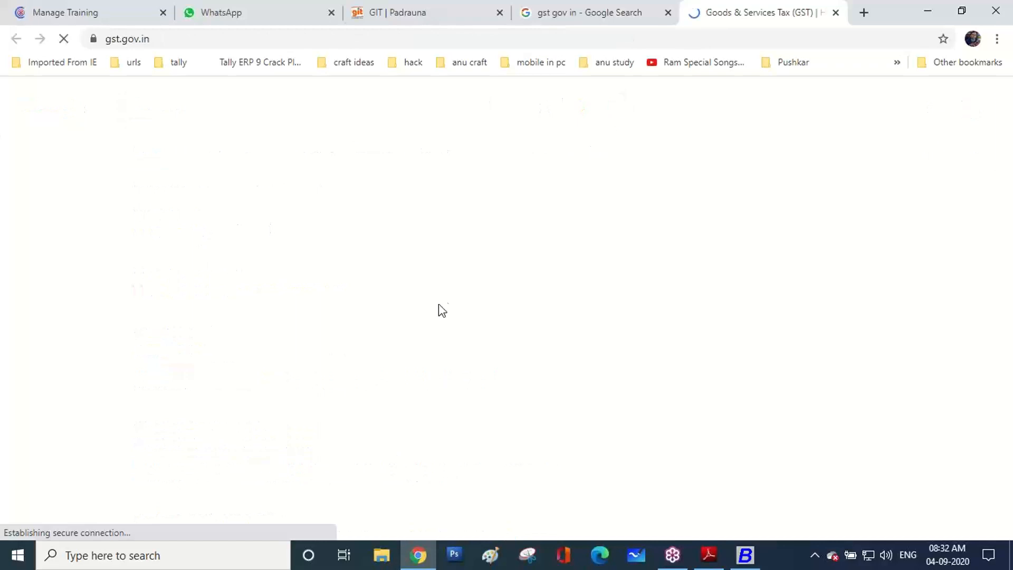
{"action": "scroll", "coordinate": [444, 292], "scroll_direction": "down", "scroll_amount": 2}
{"action": "scroll", "coordinate": [455, 253], "scroll_direction": "up", "scroll_amount": 2}
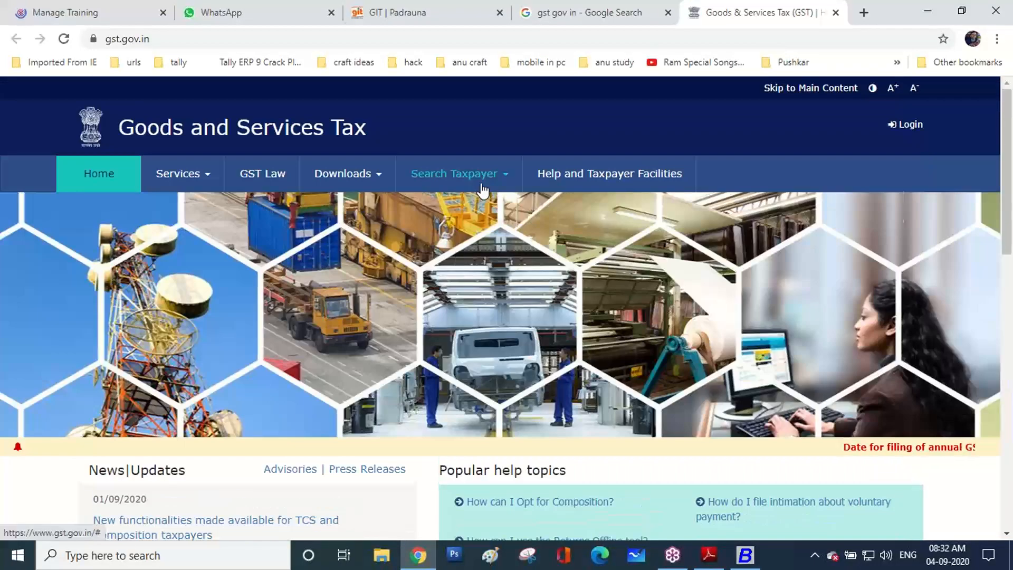
{"action": "mouse_move", "coordinate": [480, 190]}
Search the taxpayer by the pasted GSTIN, entering the captcha code
{"action": "left_click", "coordinate": [156, 206]}
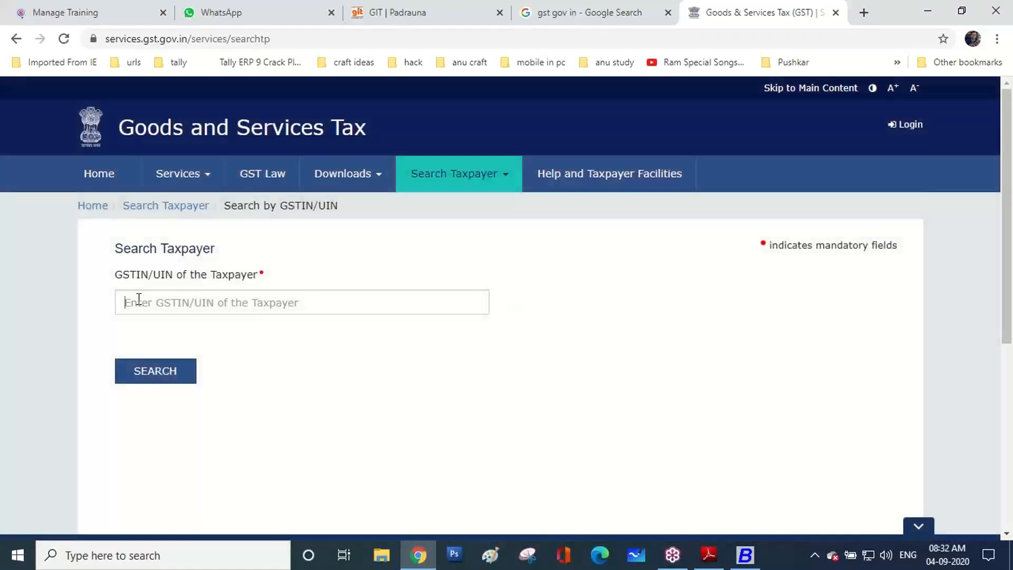
{"action": "left_click", "coordinate": [139, 299]}
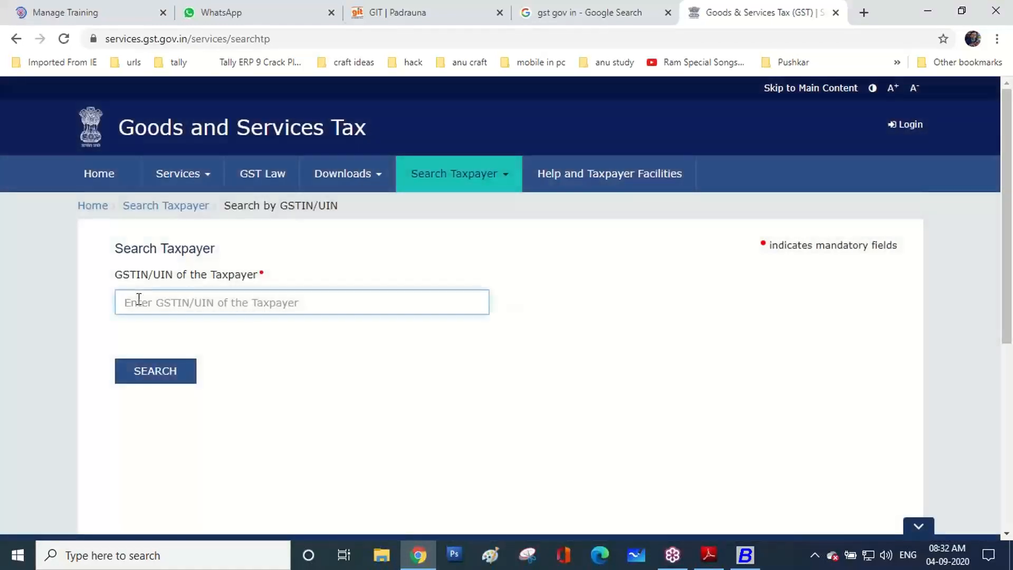
{"action": "key", "text": "ctrl+v"}
{"action": "left_click", "coordinate": [159, 349]}
{"action": "type", "text": "5"}
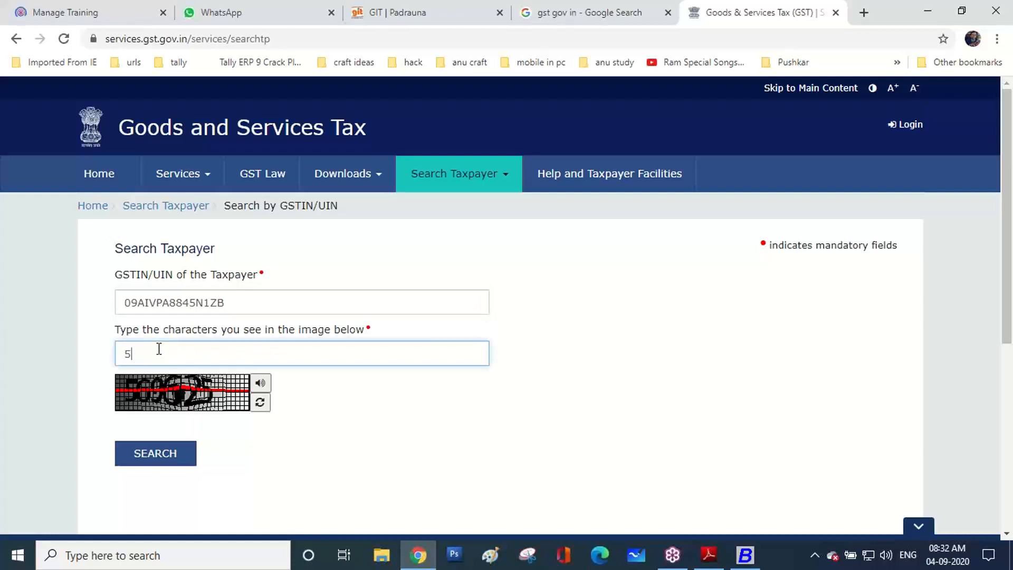
{"action": "type", "text": "69625"}
{"action": "left_click", "coordinate": [152, 456]}
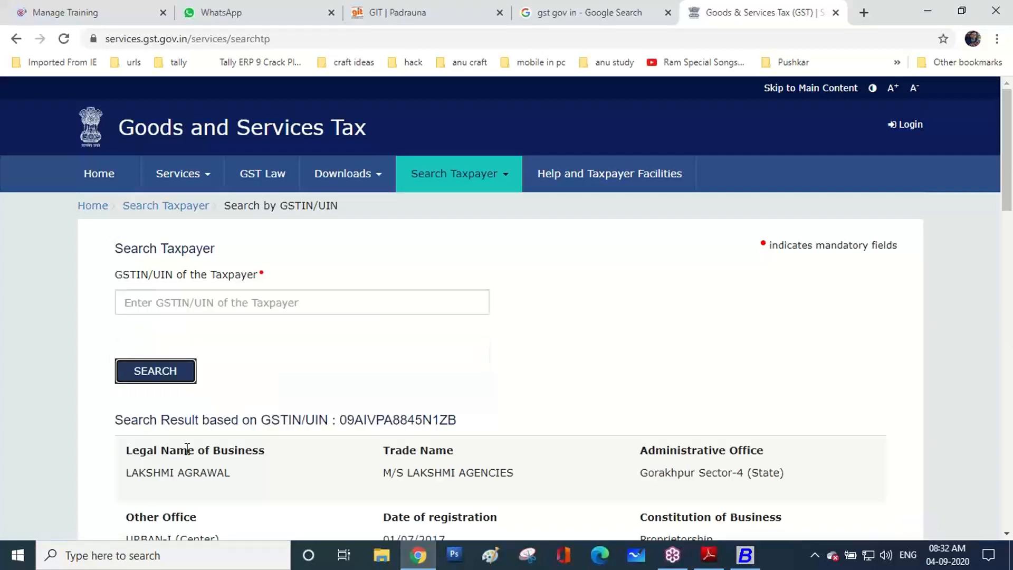
Select the trade name M/S LAKSHMI AGENCIES and the legal name in the results
{"action": "scroll", "coordinate": [158, 453], "scroll_direction": "down", "scroll_amount": 4}
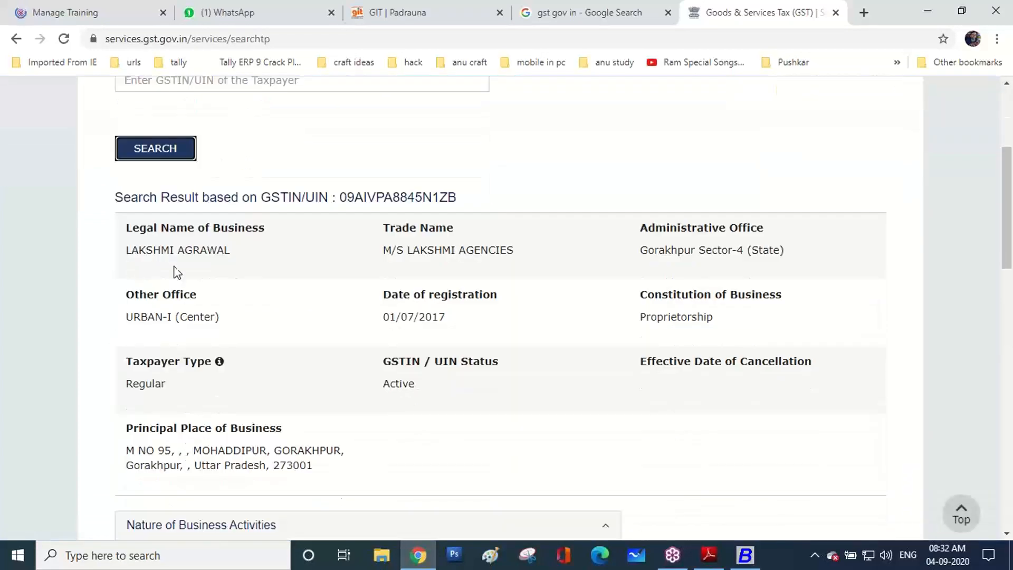
{"action": "left_click_drag", "start_coordinate": [377, 255], "coordinate": [514, 252]}
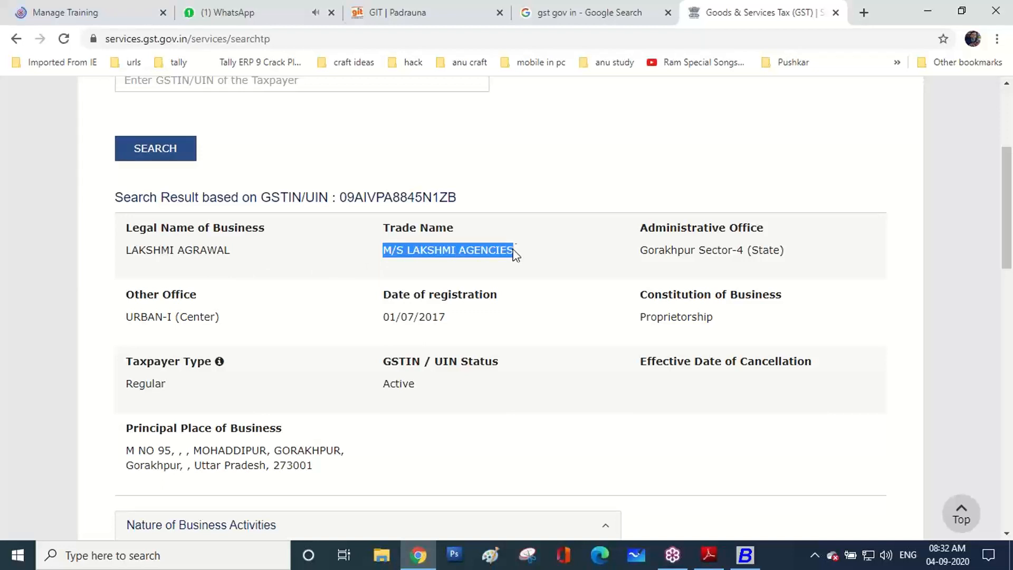
{"action": "left_click_drag", "start_coordinate": [125, 255], "coordinate": [231, 249]}
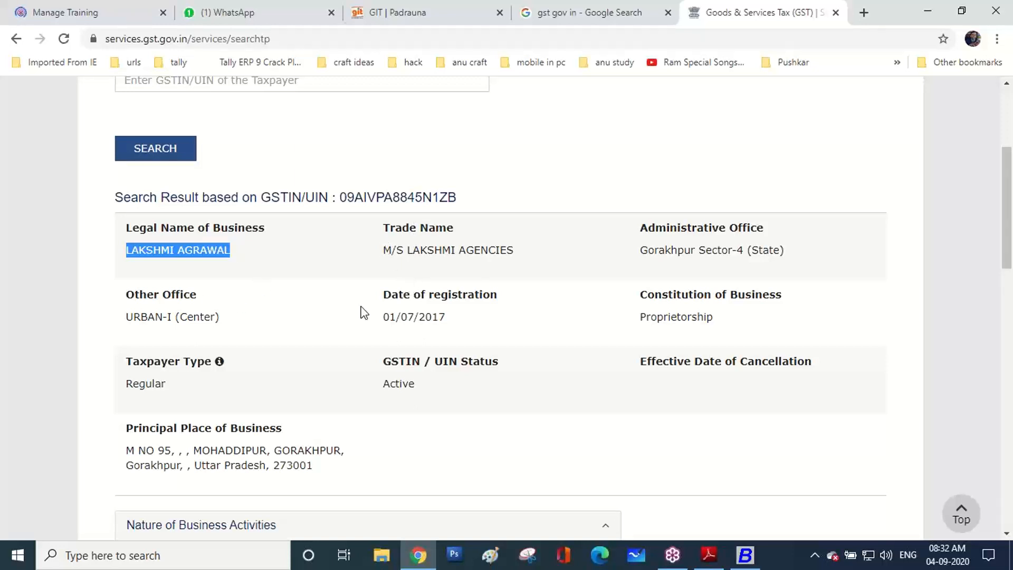
Return to the LAKSHMI AGENCIES account form and check its GSTIN, Aadhaar and PAN fields
{"action": "left_click", "coordinate": [751, 562]}
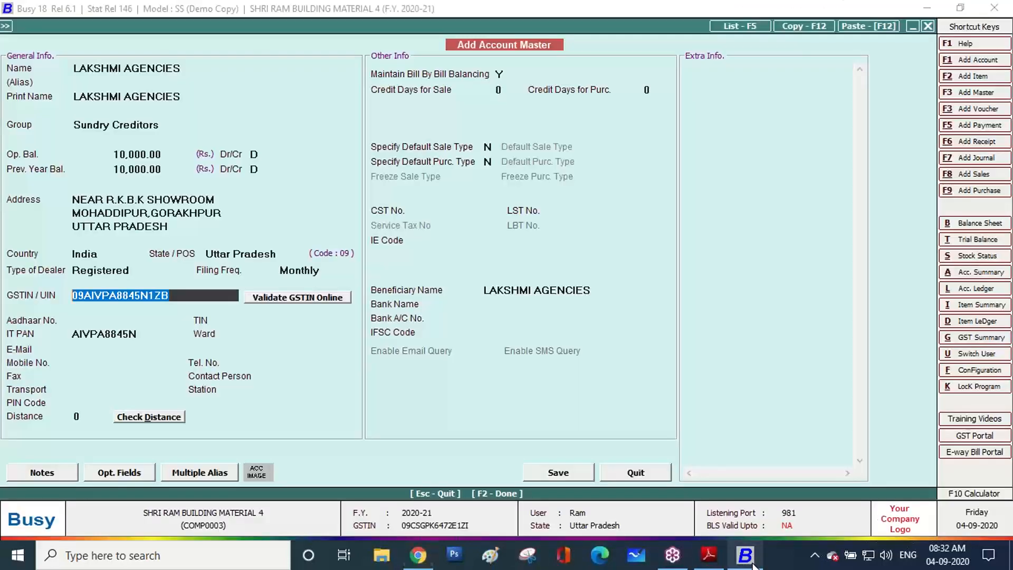
{"action": "left_click", "coordinate": [174, 297]}
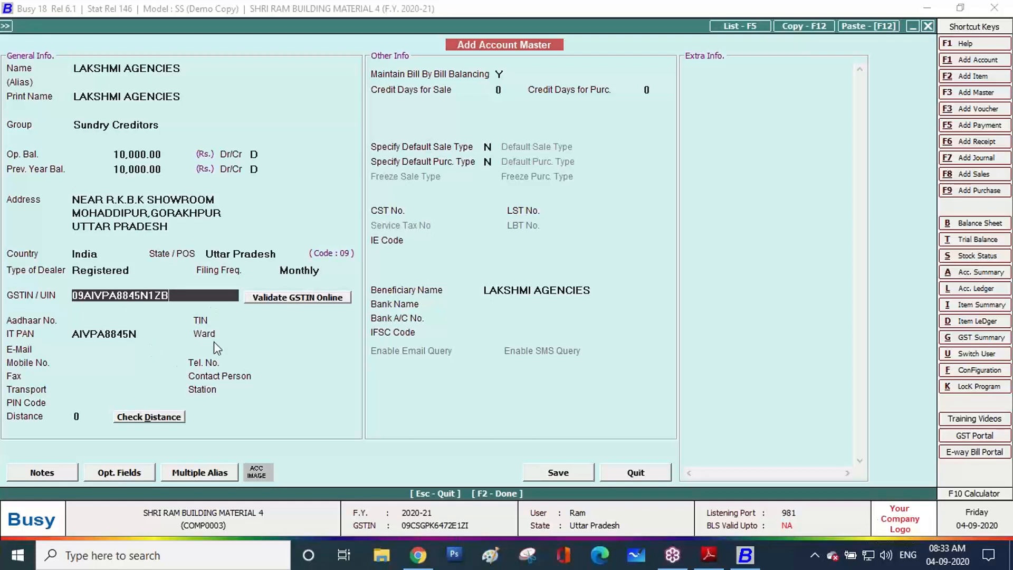
{"action": "left_click", "coordinate": [88, 320]}
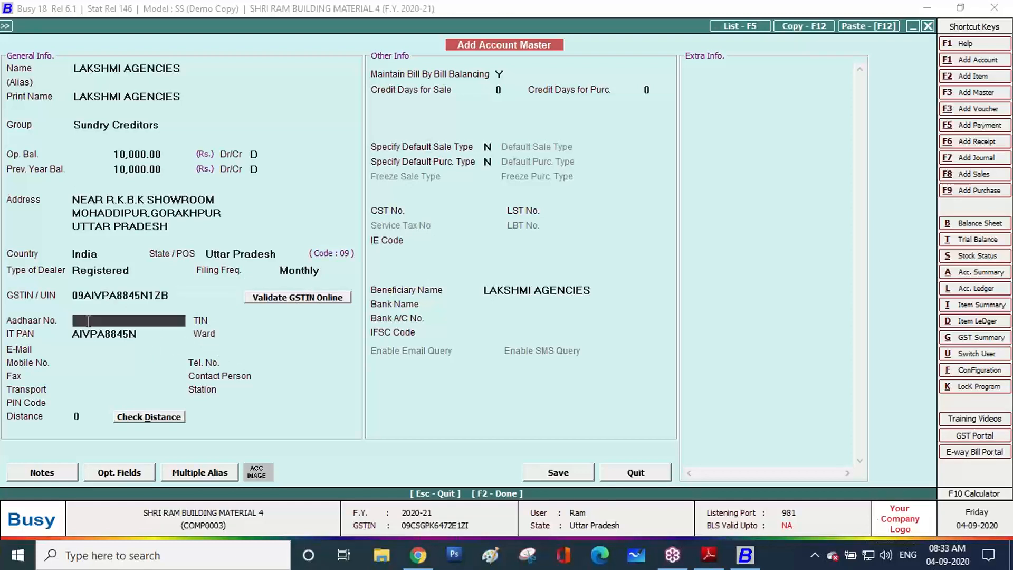
{"action": "left_click", "coordinate": [124, 334]}
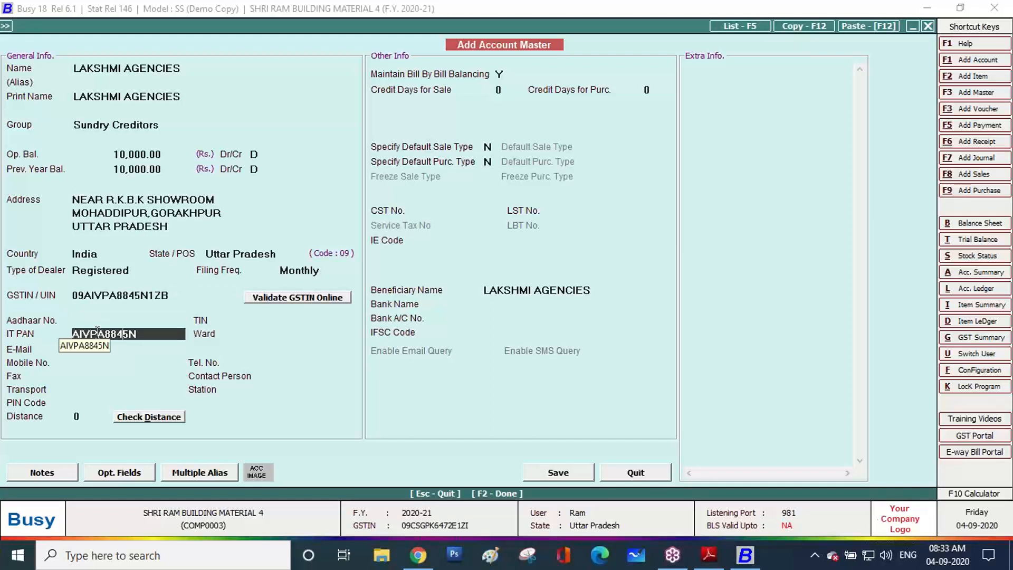
Enter the supplier's mobile number, telephone number and e-mail address
{"action": "left_click", "coordinate": [55, 364]}
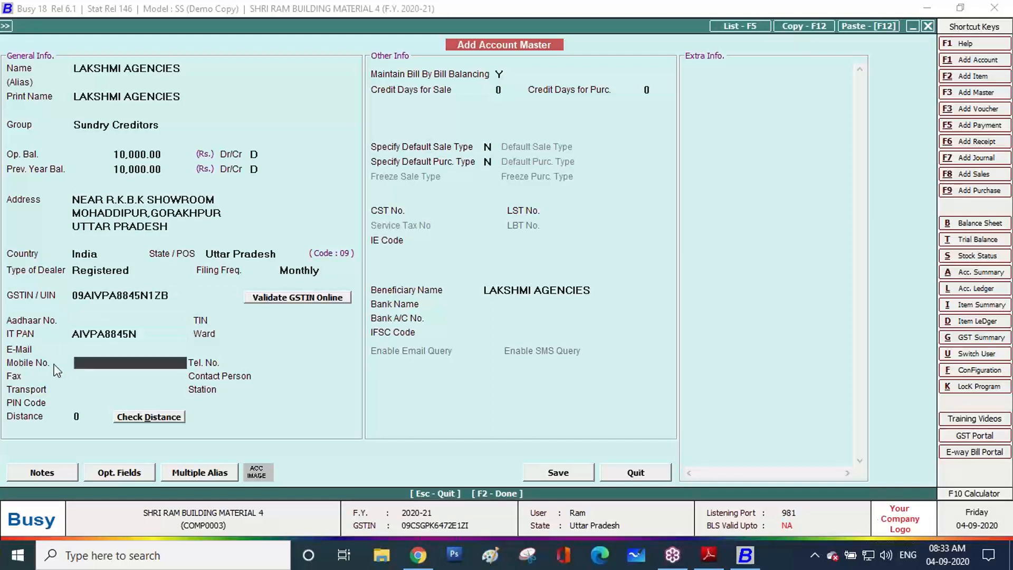
{"action": "key", "text": "Return"}
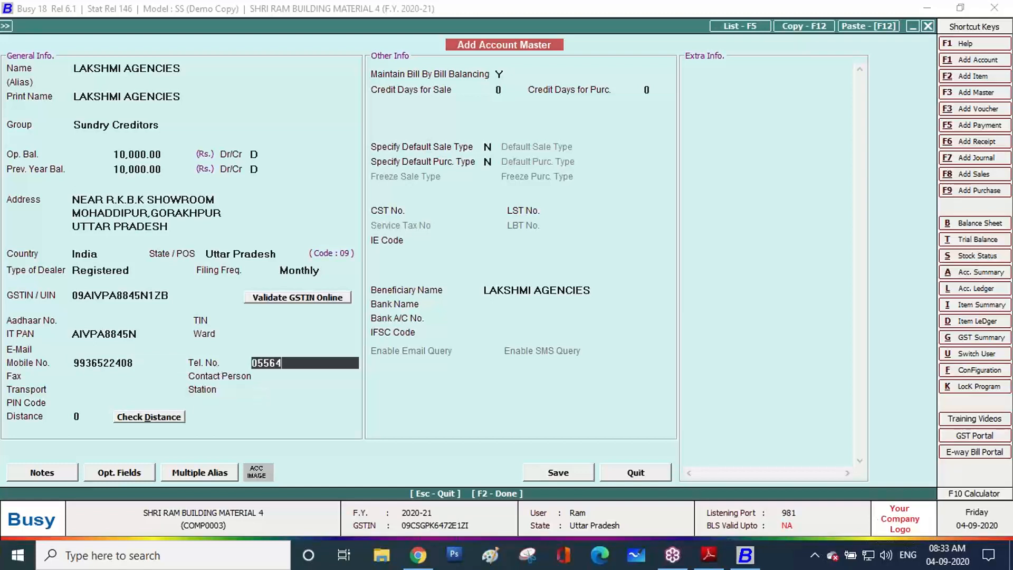
{"action": "left_click", "coordinate": [82, 349]}
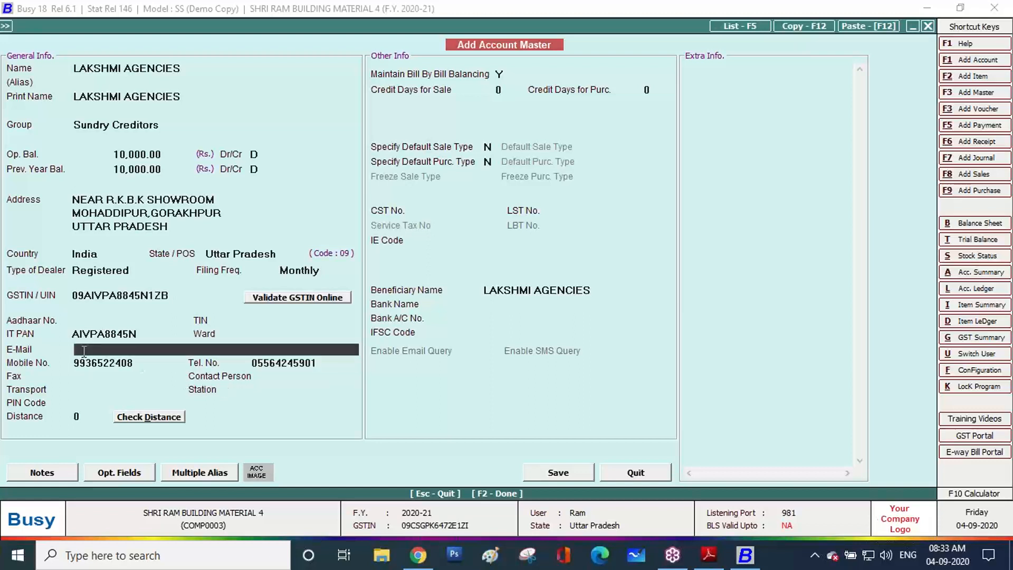
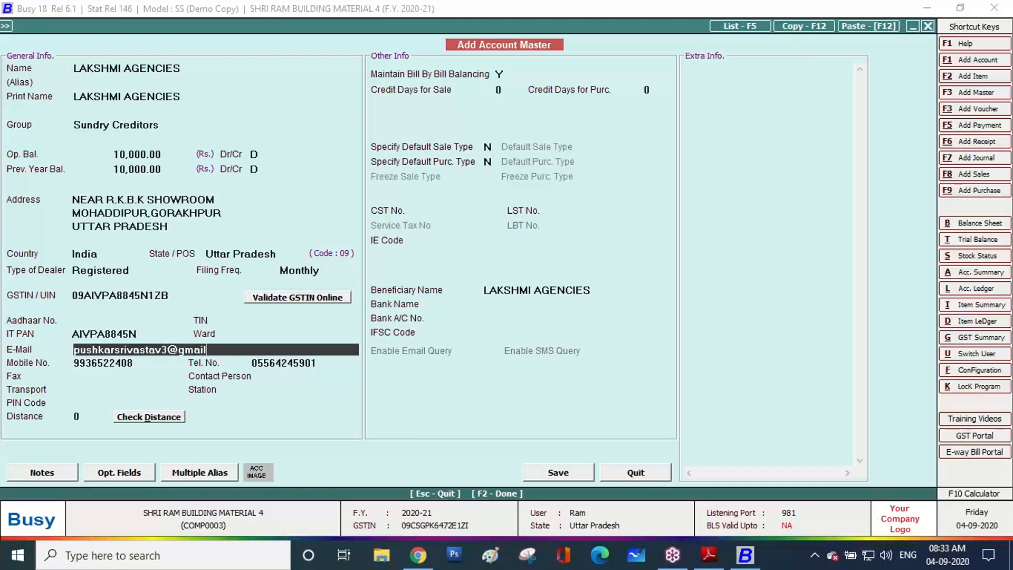
{"action": "key", "text": "Return"}
{"action": "key", "text": "Return"}
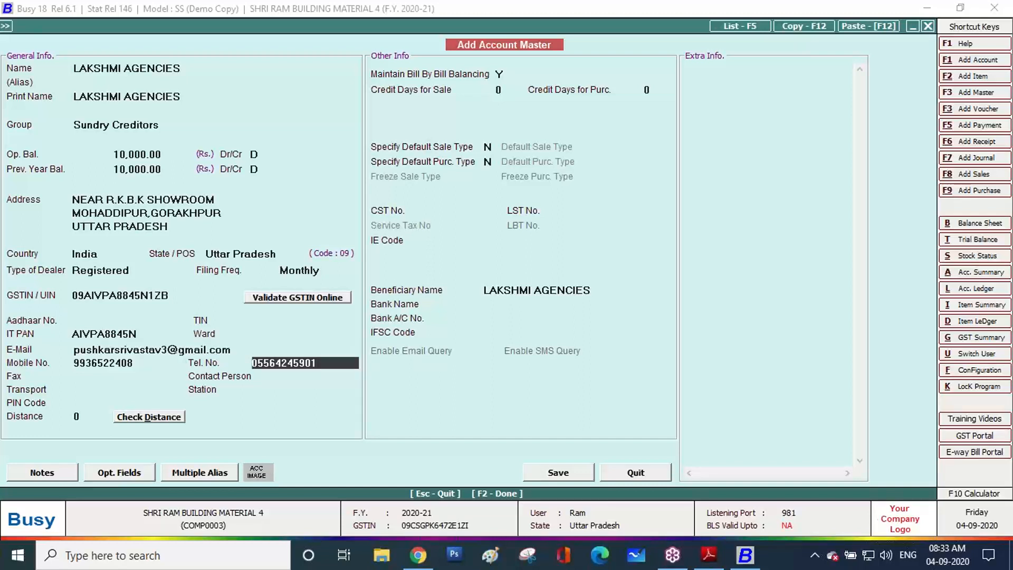
{"action": "key", "text": "Return"}
{"action": "key", "text": "Return"}
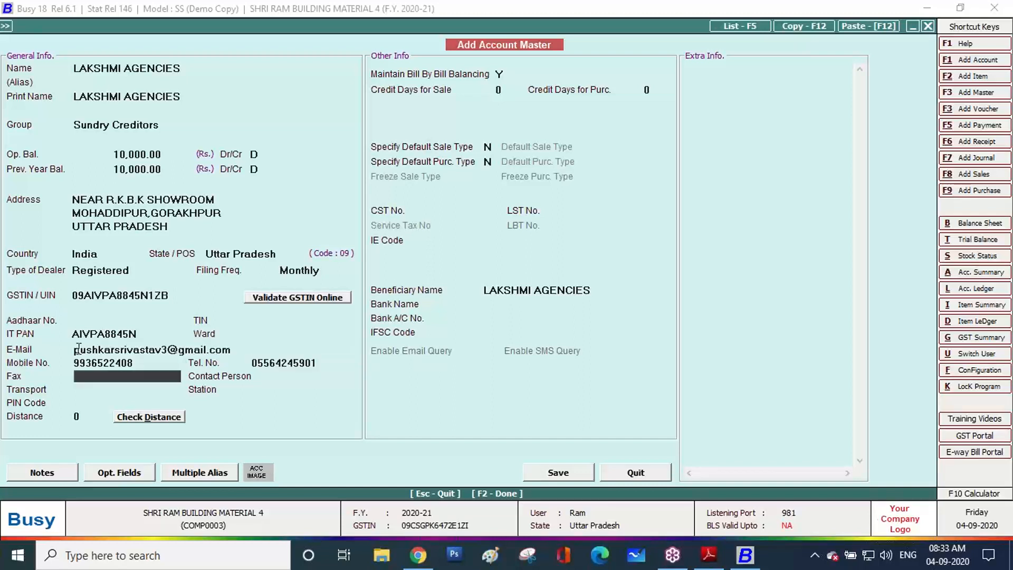
Enter State Bank of India as the supplier's bank name
{"action": "left_click", "coordinate": [492, 304]}
{"action": "type", "text": "st"}
{"action": "key", "text": "BackSpace"}
{"action": "type", "text": "State"}
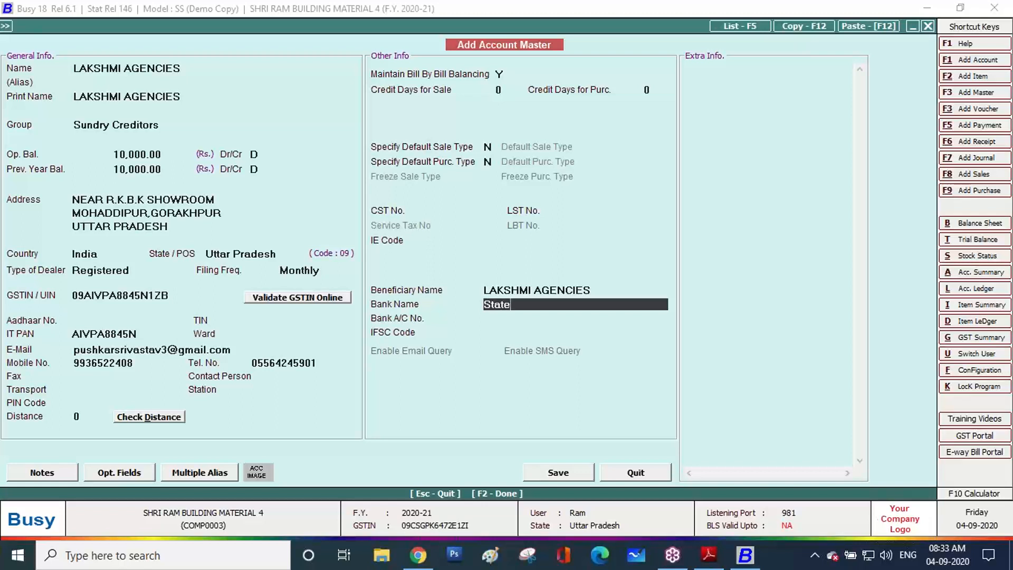
{"action": "type", "text": " Bank of India"}
{"action": "key", "text": "Return"}
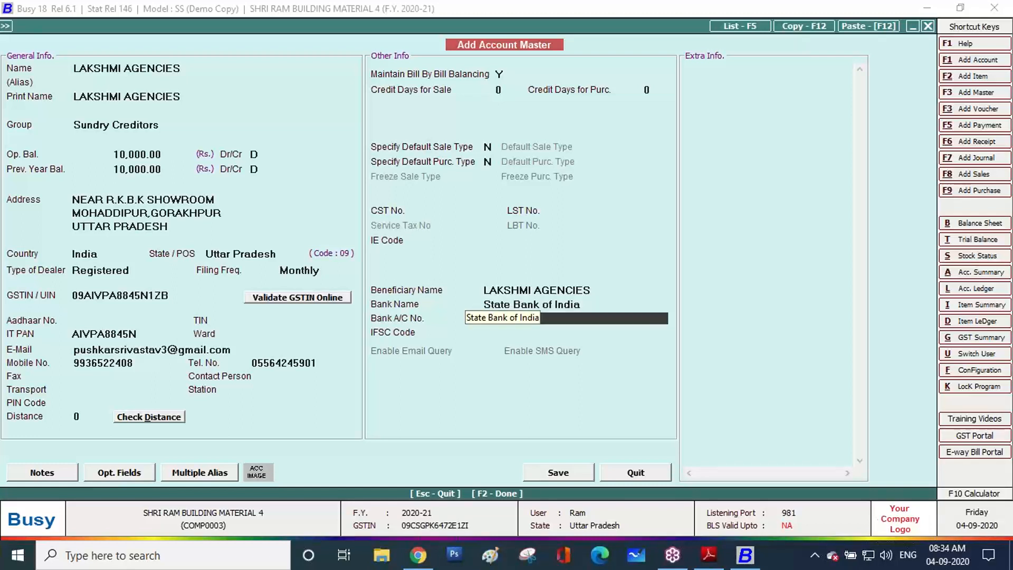
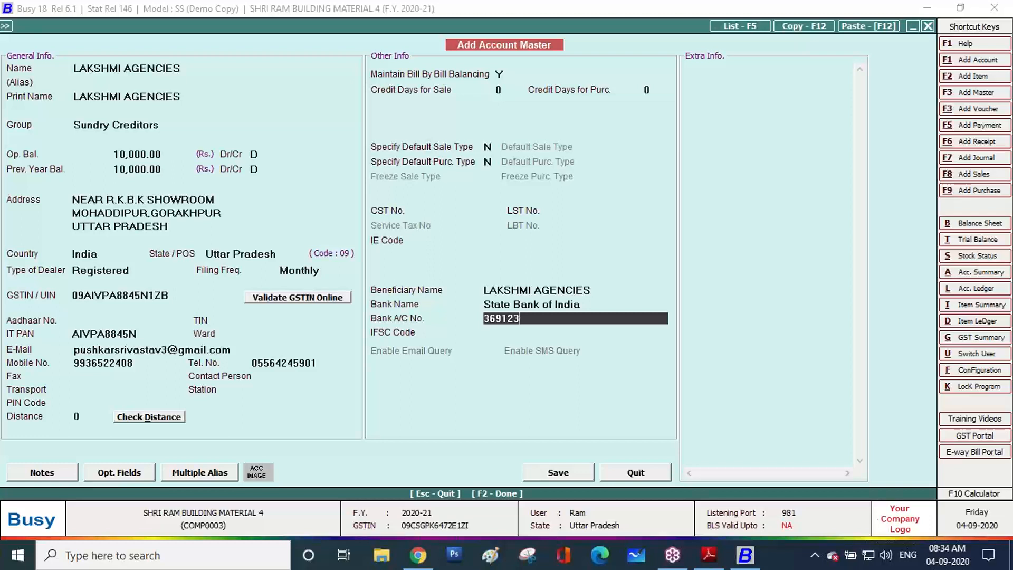
Fill in the bank account number and IFSC code, then save the account
{"action": "key", "text": "Return"}
{"action": "type", "text": "sbin0011828"}
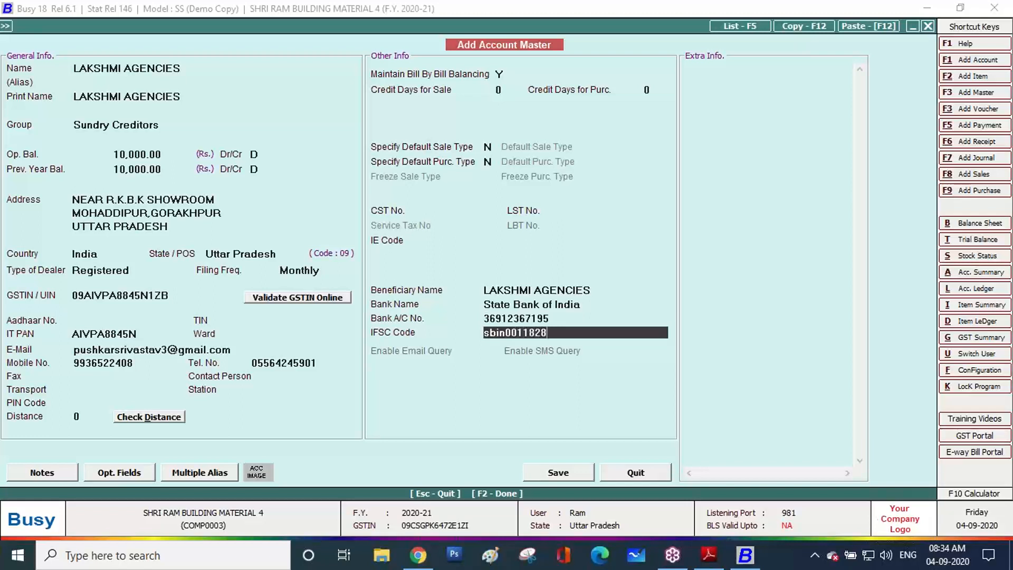
{"action": "key", "text": "Return"}
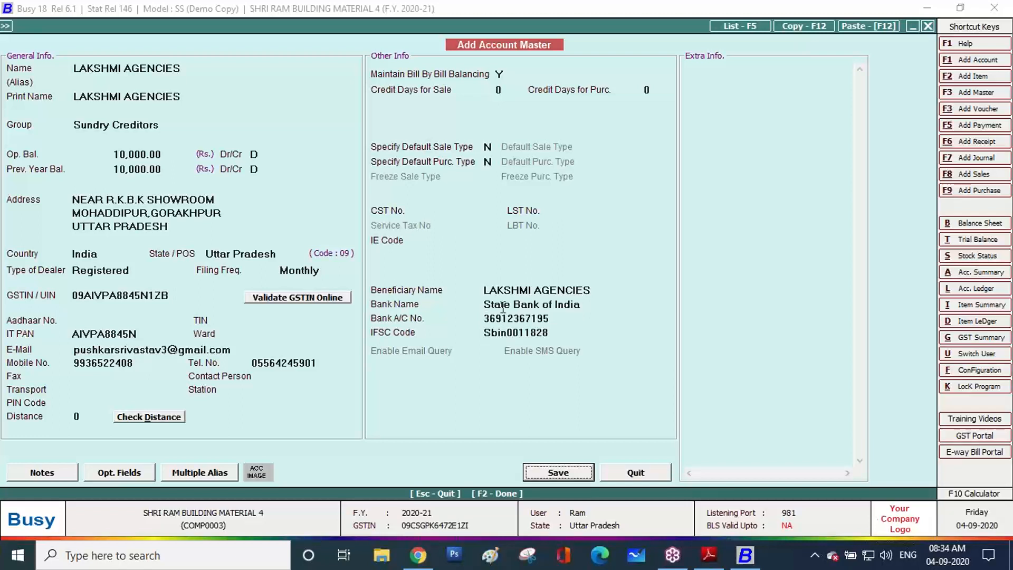
{"action": "left_click", "coordinate": [559, 477]}
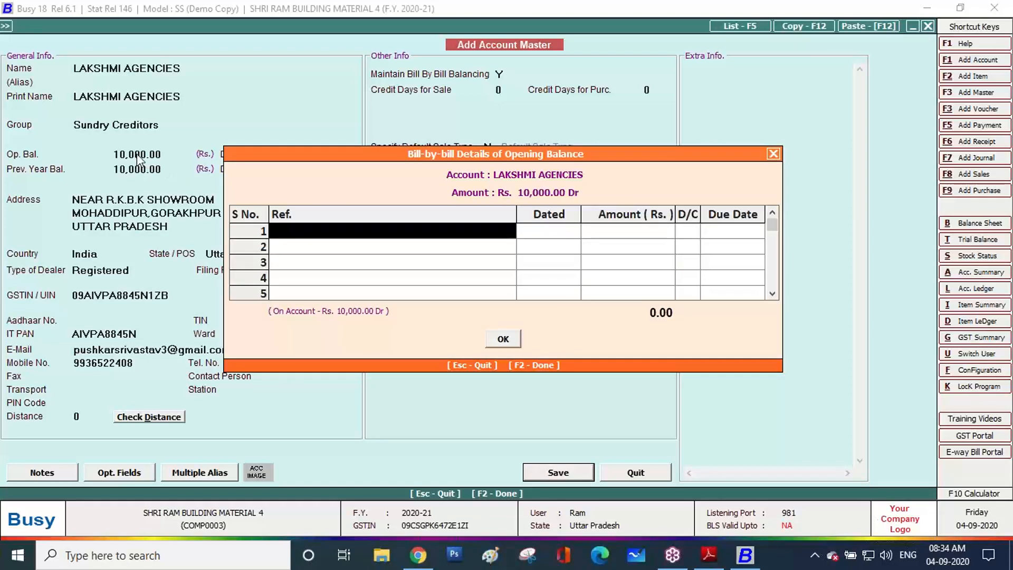
Record the 10,000.00 Dr bill reference 'Opening Balance' dated 01-04-2020 and close the account form
{"action": "key", "text": "Return"}
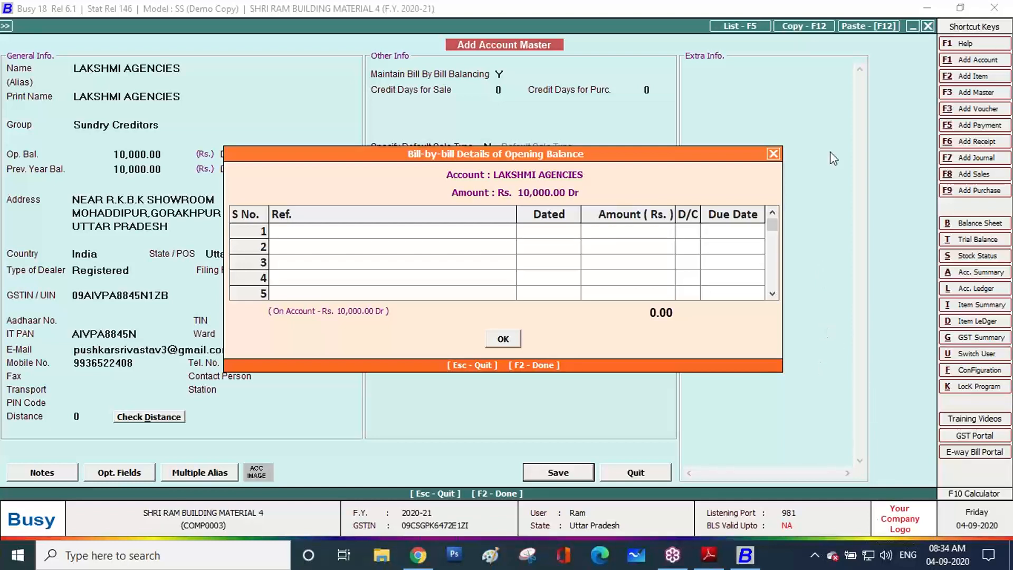
{"action": "left_click", "coordinate": [299, 234]}
{"action": "type", "text": "op"}
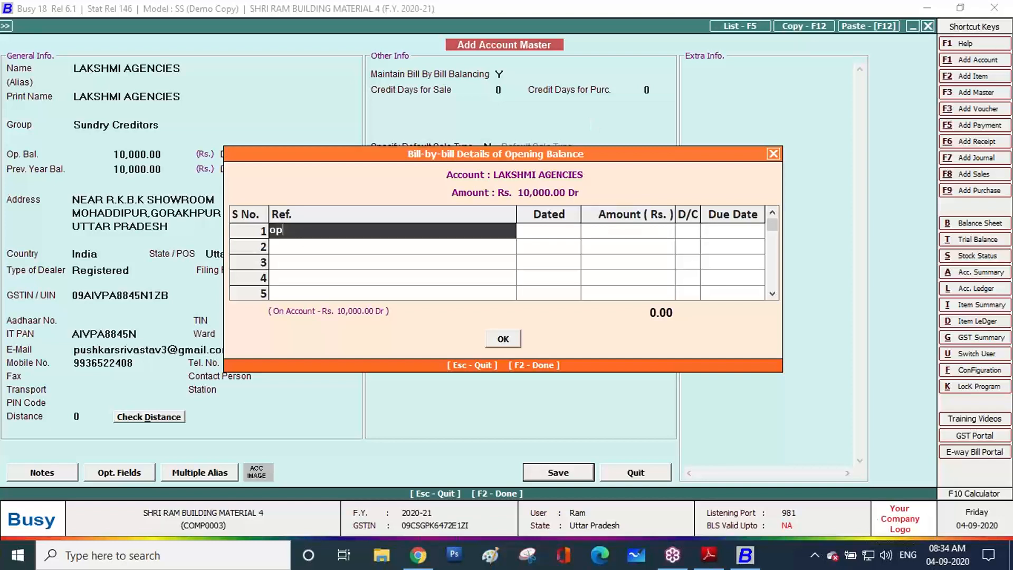
{"action": "key", "text": "BackSpace"}
{"action": "key", "text": "BackSpace"}
{"action": "type", "text": "Opening Balance"}
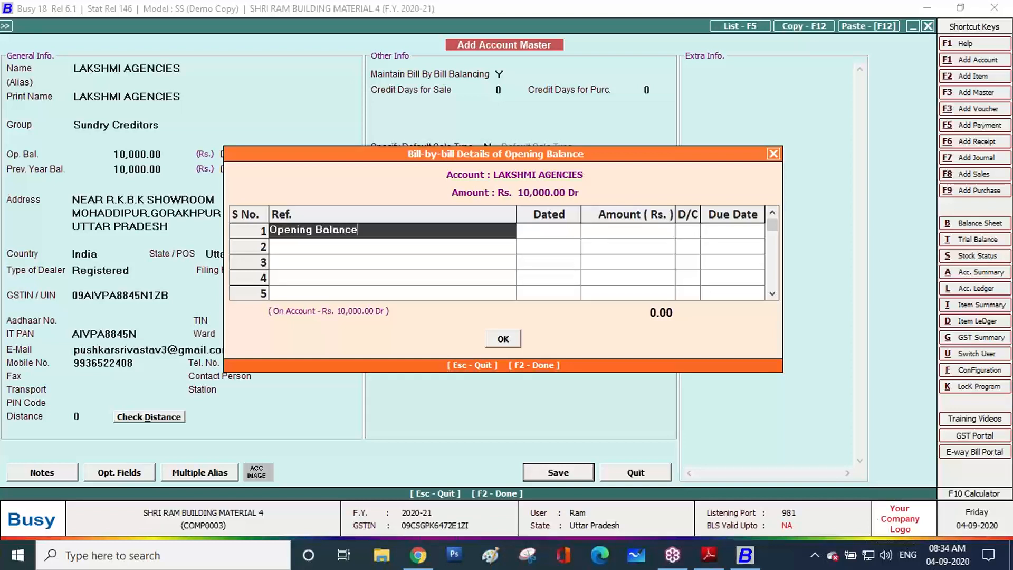
{"action": "key", "text": "Return"}
{"action": "key", "text": "Return"}
{"action": "key", "text": "Return"}
{"action": "key", "text": "Return"}
{"action": "key", "text": "Return"}
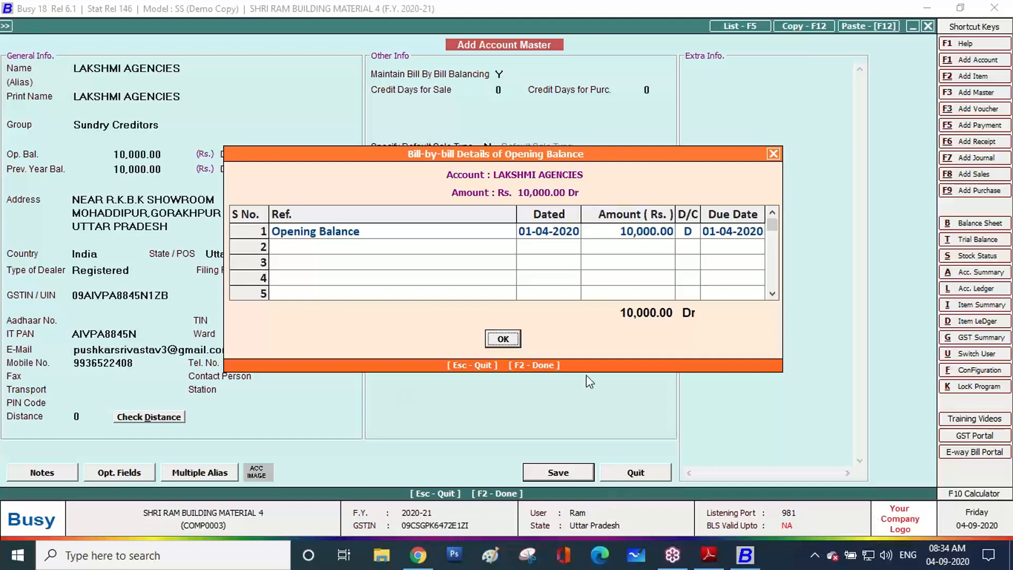
{"action": "left_click", "coordinate": [503, 338]}
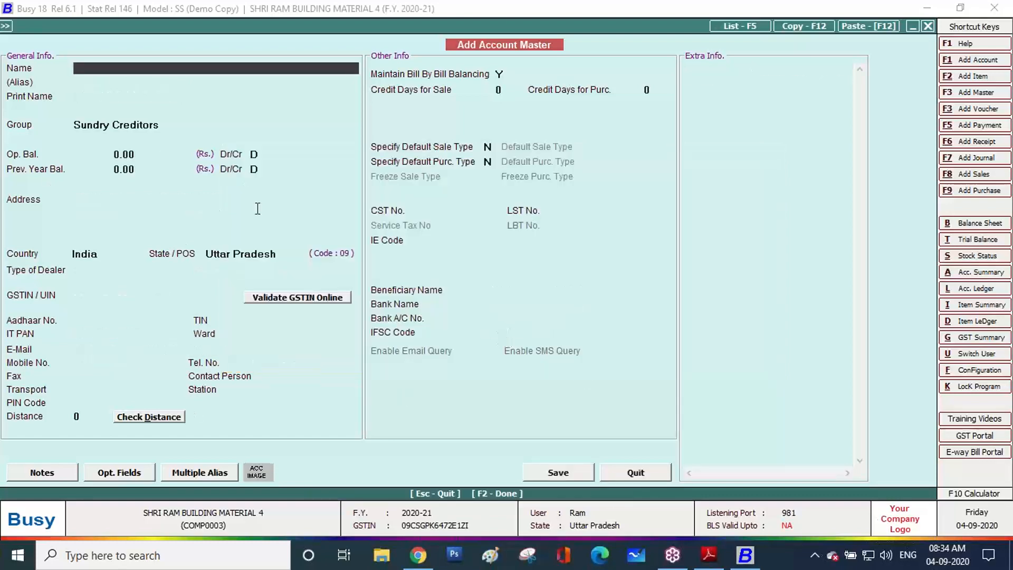
{"action": "key", "text": "Escape"}
{"action": "key", "text": "Escape"}
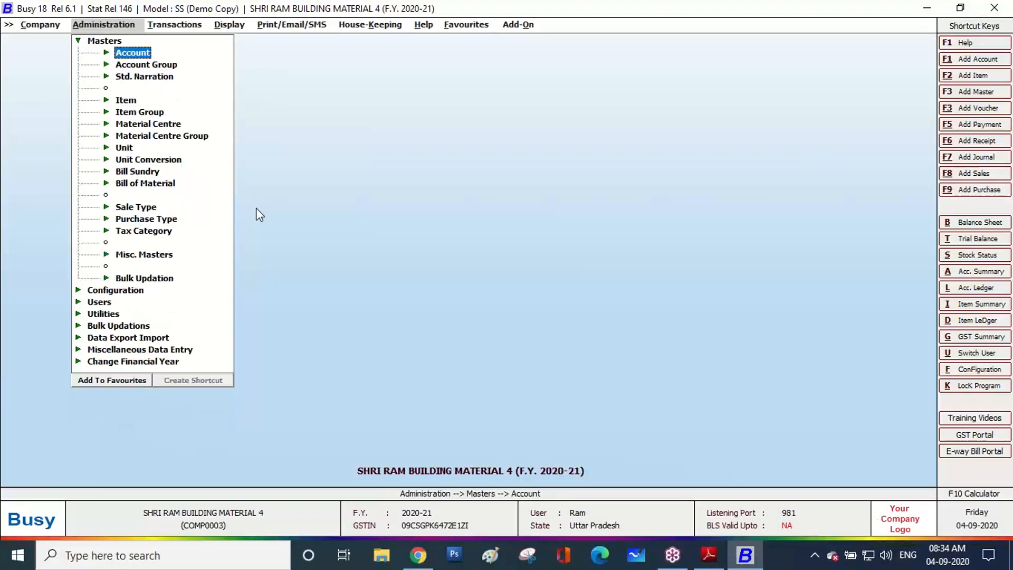
Mark the supplier's details block on the invoice PDF
{"action": "left_click", "coordinate": [708, 555]}
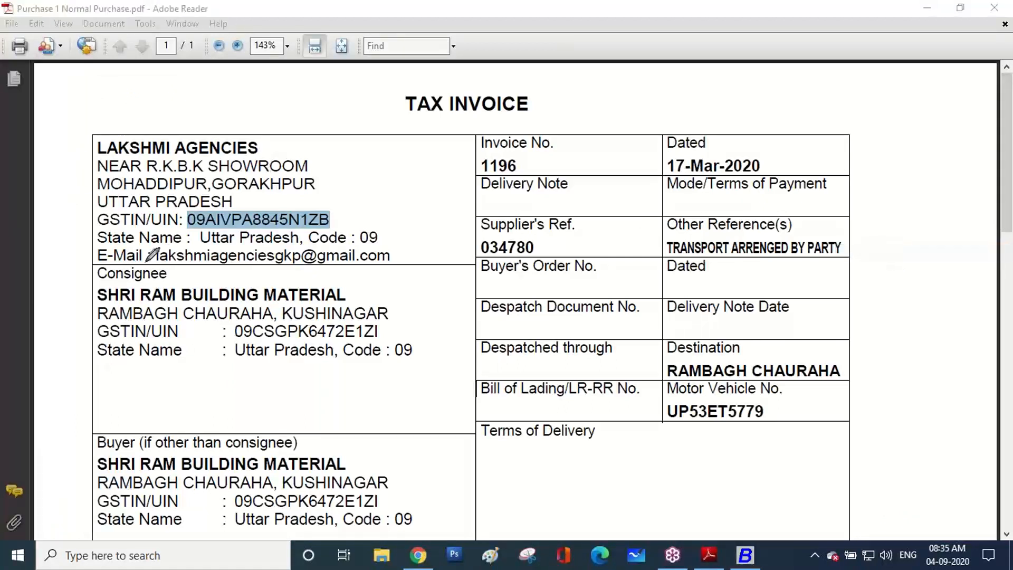
{"action": "mouse_move", "coordinate": [123, 265]}
{"action": "left_mouse_down"}
{"action": "mouse_move", "coordinate": [96, 263]}
{"action": "mouse_move", "coordinate": [75, 184]}
{"action": "mouse_move", "coordinate": [118, 113]}
{"action": "mouse_move", "coordinate": [388, 112]}
{"action": "mouse_move", "coordinate": [425, 264]}
{"action": "mouse_move", "coordinate": [337, 271]}
{"action": "mouse_move", "coordinate": [123, 263]}
{"action": "left_mouse_up"}
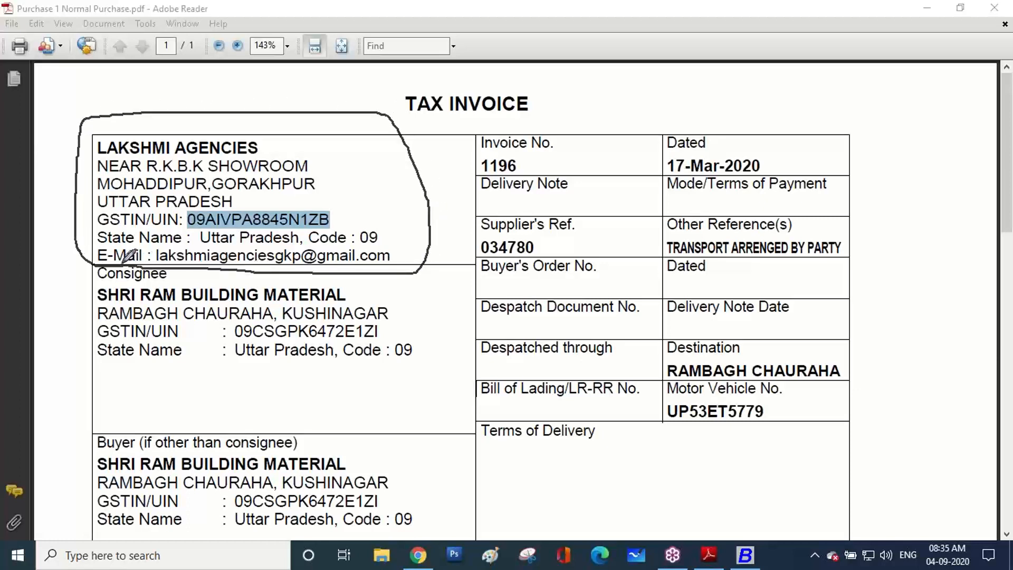
{"action": "left_click", "coordinate": [706, 565]}
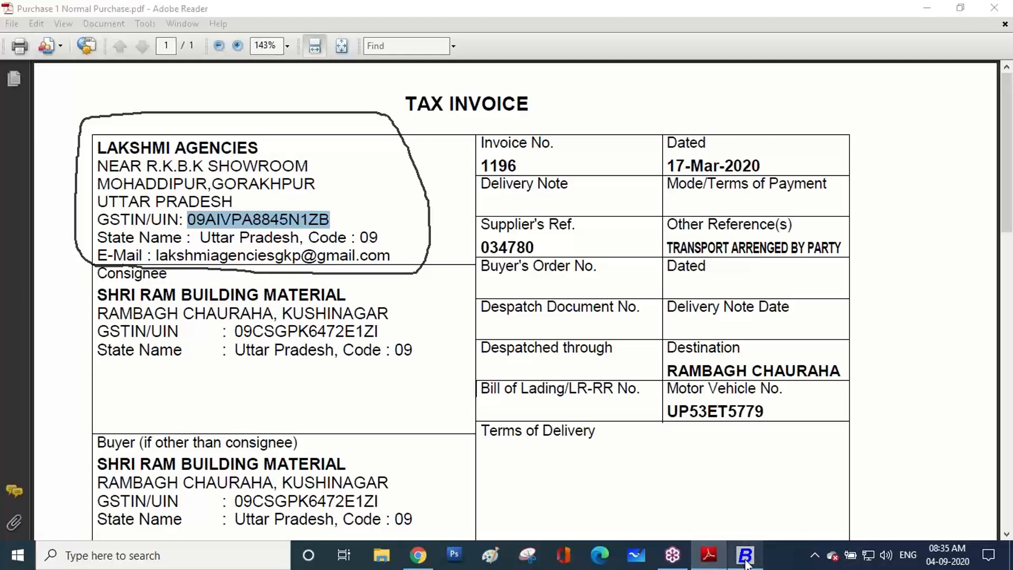
Collapse the Masters list in Busy 18 and return to the invoice PDF
{"action": "left_click", "coordinate": [745, 555]}
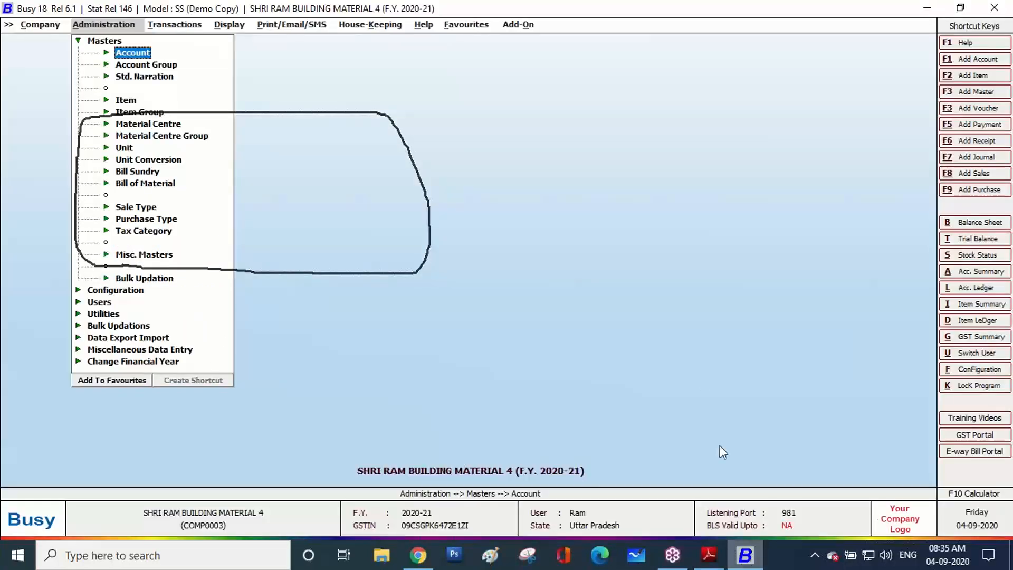
{"action": "left_click", "coordinate": [1000, 203]}
{"action": "left_click", "coordinate": [894, 316]}
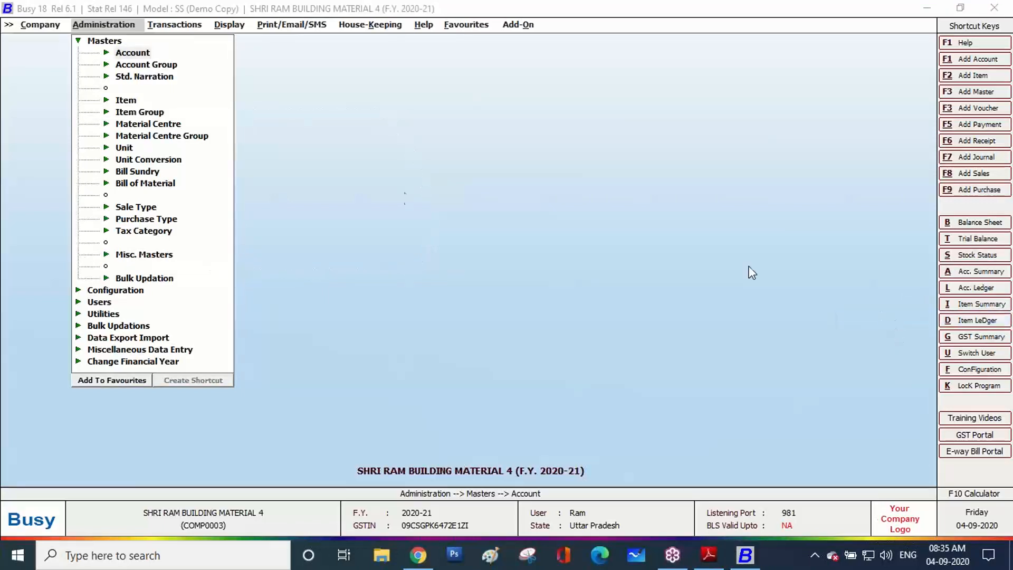
{"action": "left_click", "coordinate": [394, 194]}
{"action": "key", "text": "Escape"}
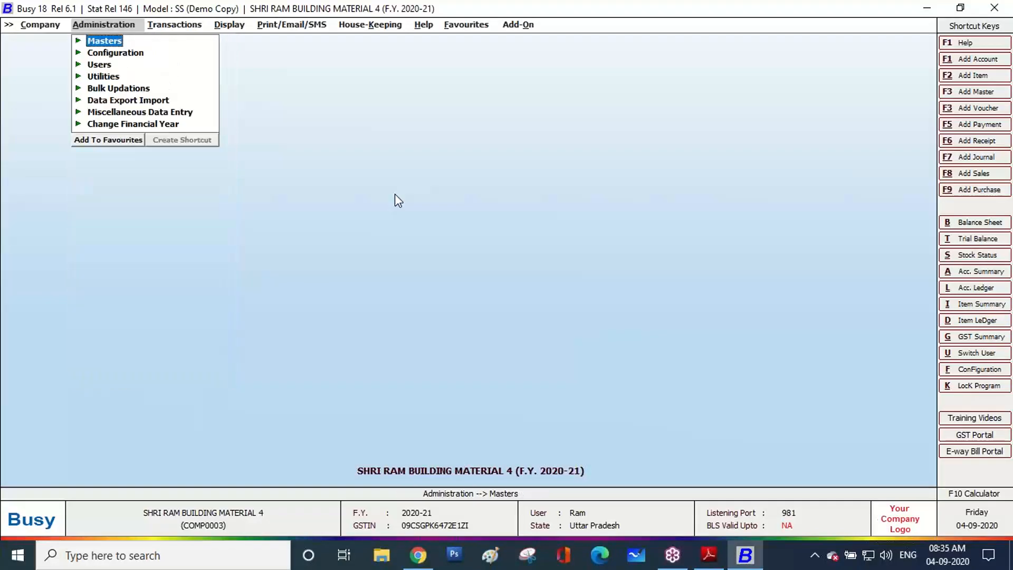
{"action": "left_click", "coordinate": [709, 555]}
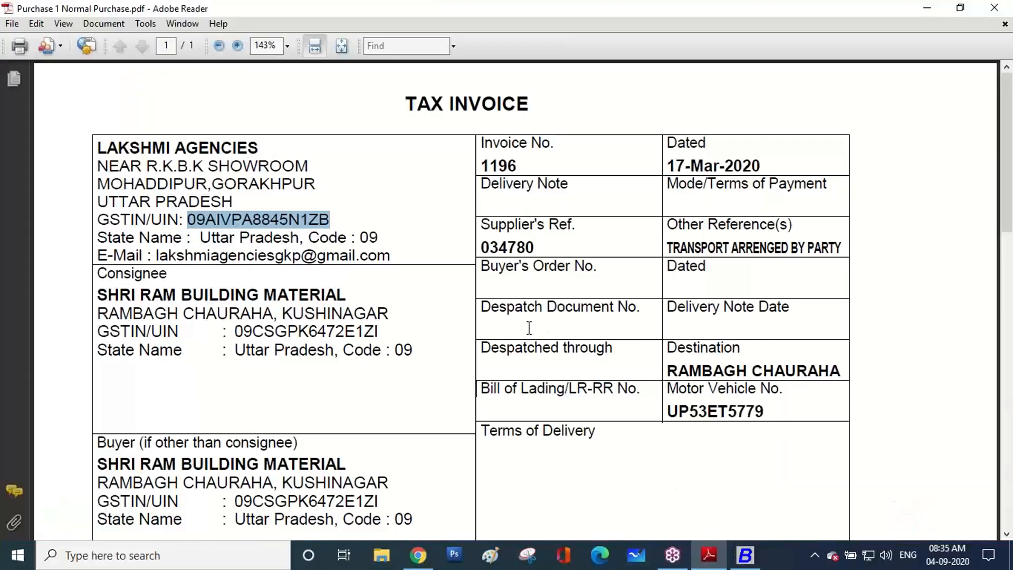
{"action": "left_click", "coordinate": [1000, 211]}
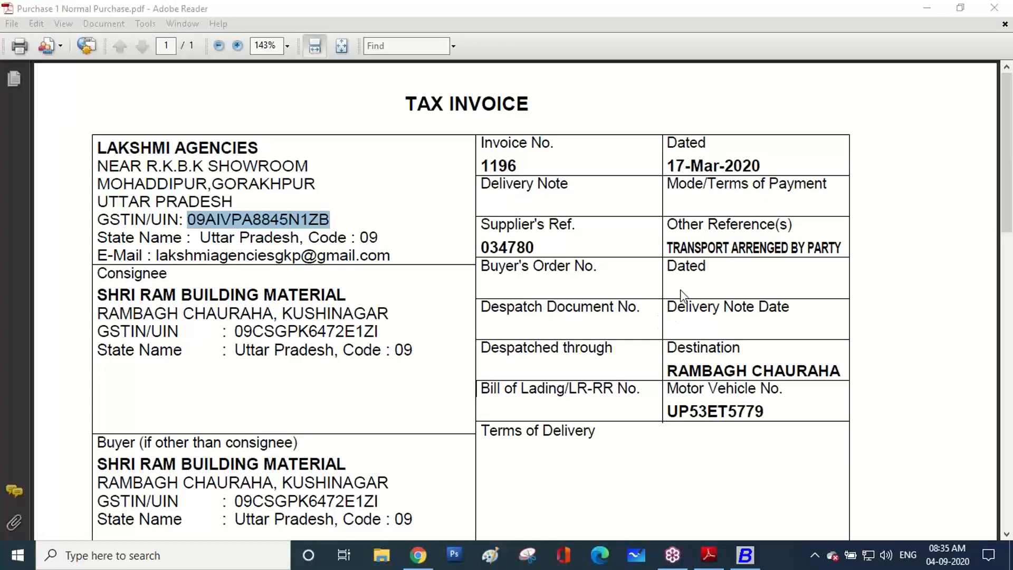
{"action": "left_click", "coordinate": [653, 284]}
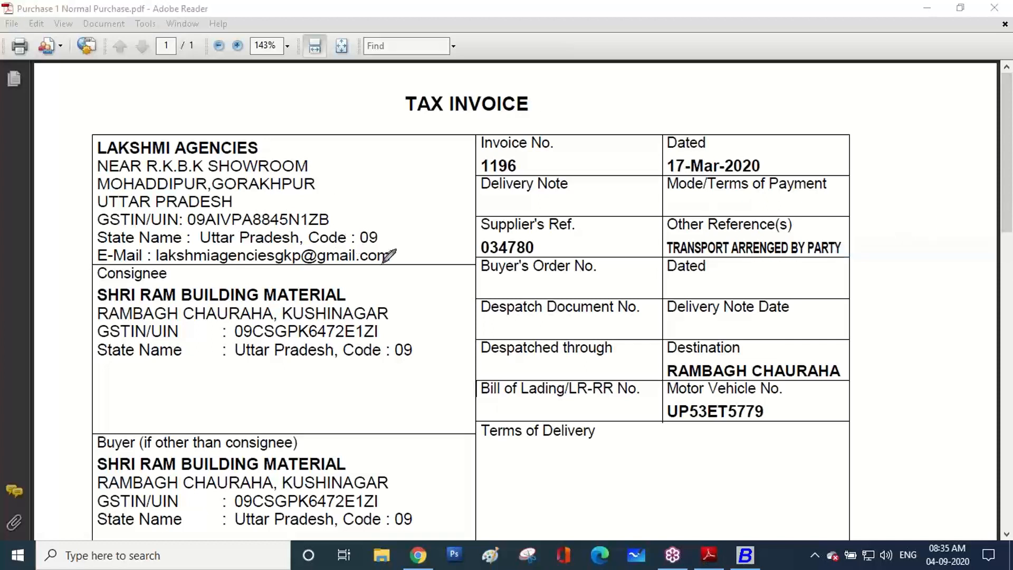
Bring the invoice's Description of Goods table with the three round-bar lines into view
{"action": "mouse_move", "coordinate": [410, 265]}
{"action": "left_mouse_down"}
{"action": "mouse_move", "coordinate": [84, 277]}
{"action": "mouse_move", "coordinate": [79, 134]}
{"action": "mouse_move", "coordinate": [279, 124]}
{"action": "mouse_move", "coordinate": [393, 198]}
{"action": "mouse_move", "coordinate": [408, 264]}
{"action": "left_mouse_up"}
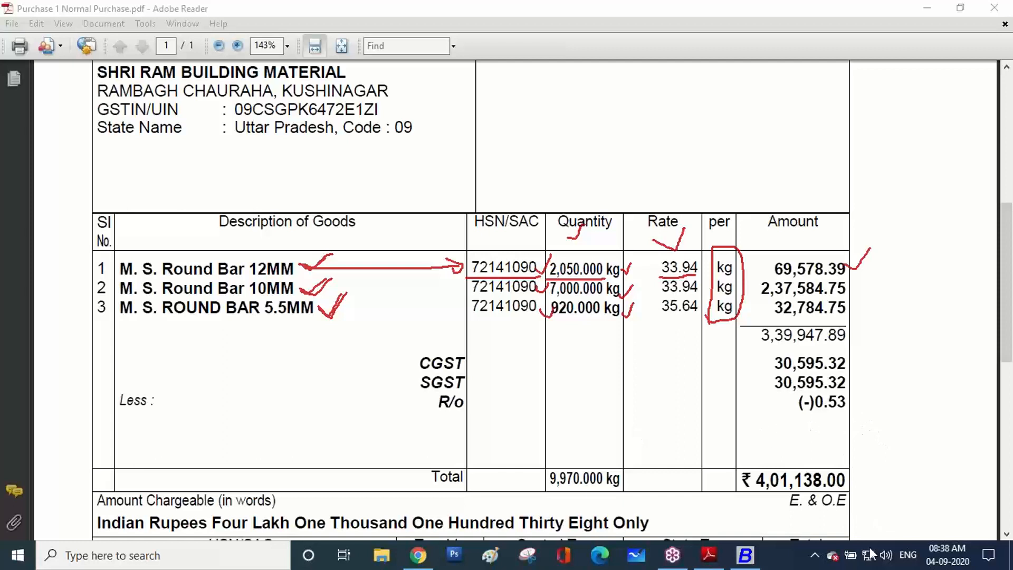
Select the first item name, M. S. Round Bar 12MM, on the invoice and switch back to Busy 18
{"action": "left_click", "coordinate": [706, 562]}
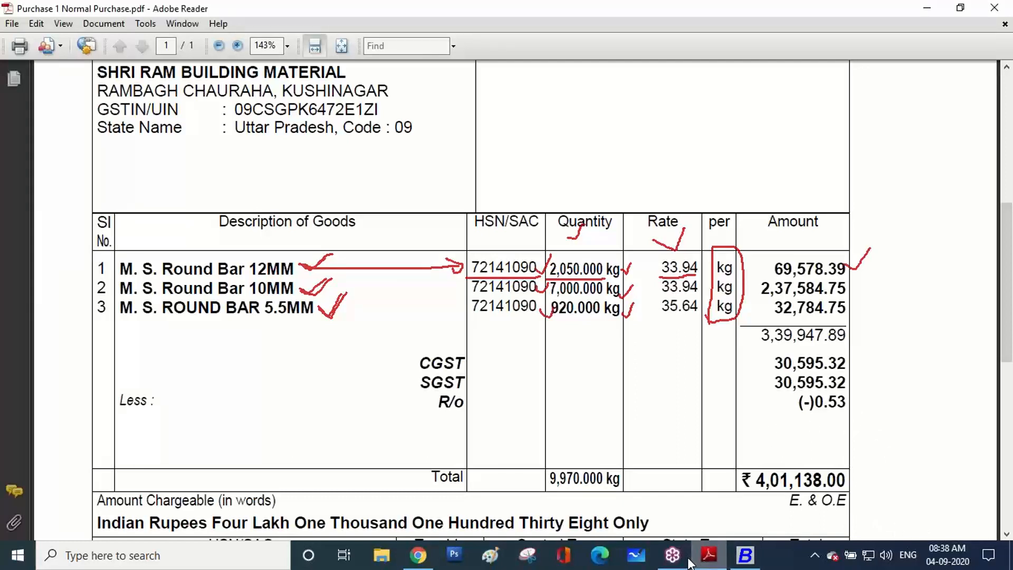
{"action": "left_click", "coordinate": [797, 205]}
{"action": "key", "text": "Escape"}
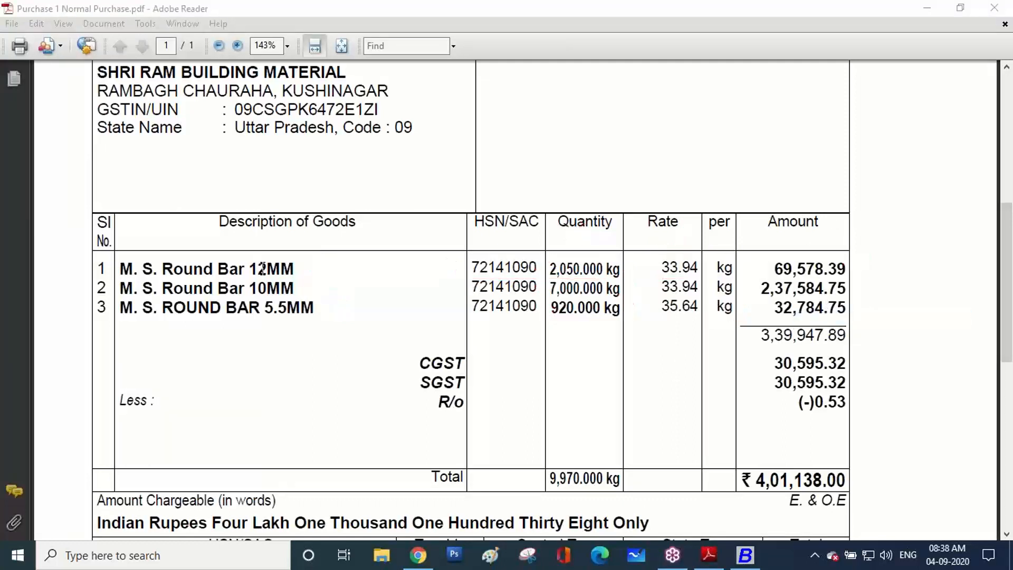
{"action": "left_click_drag", "start_coordinate": [297, 266], "coordinate": [129, 272]}
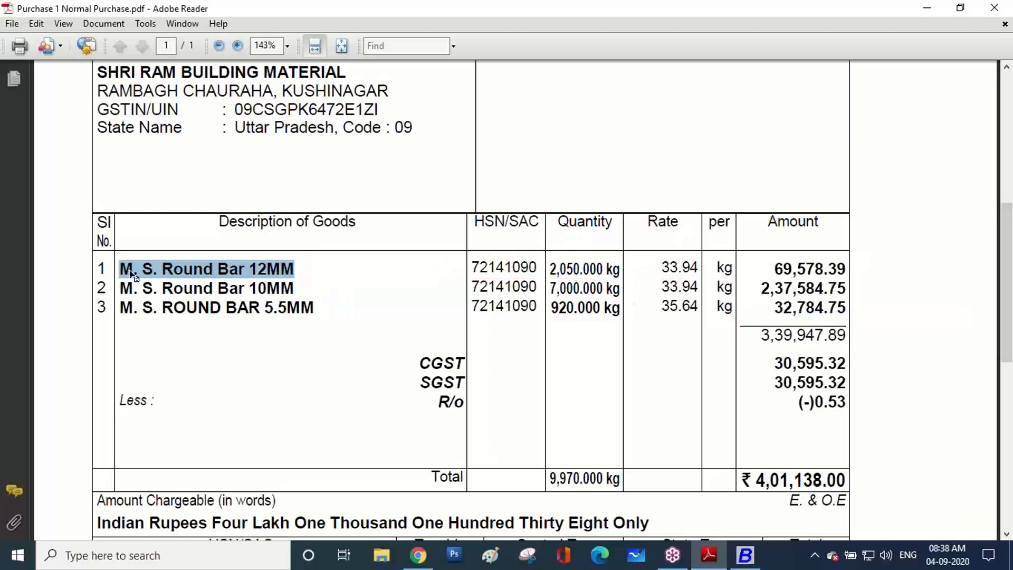
{"action": "left_click", "coordinate": [743, 555]}
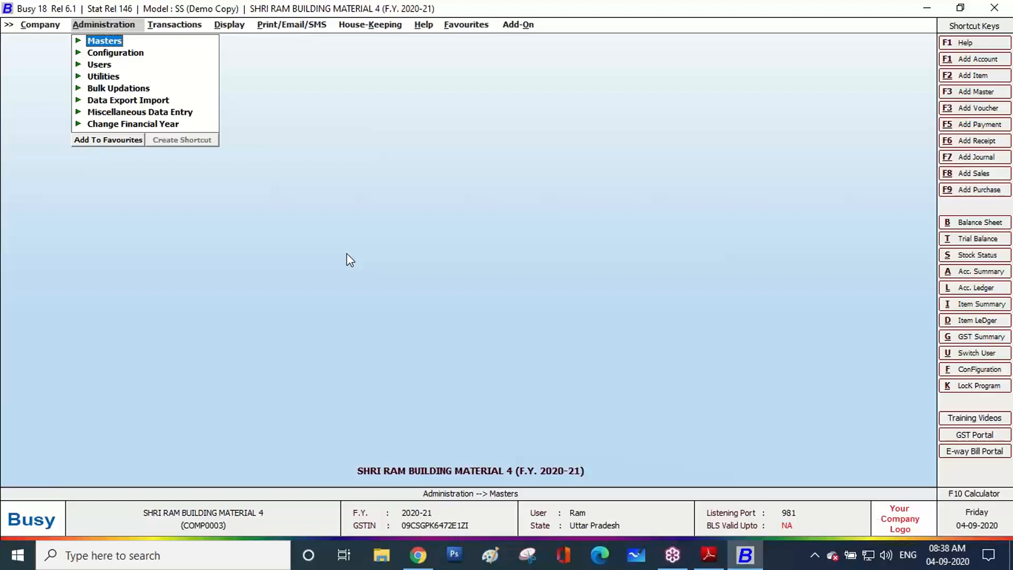
Add a new item named M. S. Round Bar 12MM and begin a new item group called RoundBar
{"action": "key", "text": "Return"}
{"action": "key", "text": "Down"}
{"action": "key", "text": "Down"}
{"action": "key", "text": "Down"}
{"action": "key", "text": "Return"}
{"action": "key", "text": "Return"}
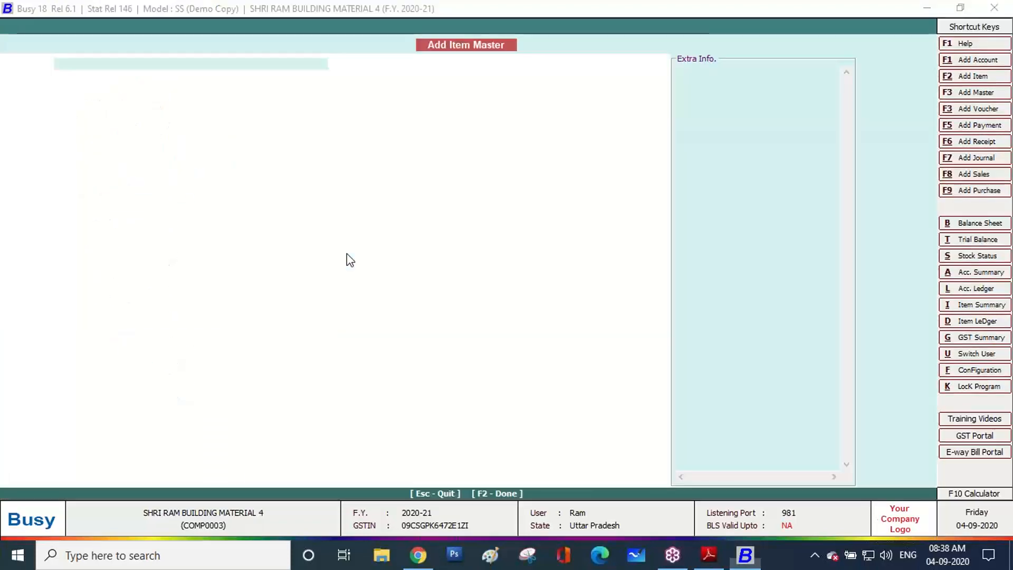
{"action": "type", "text": "M. S. Round Bar 12MM"}
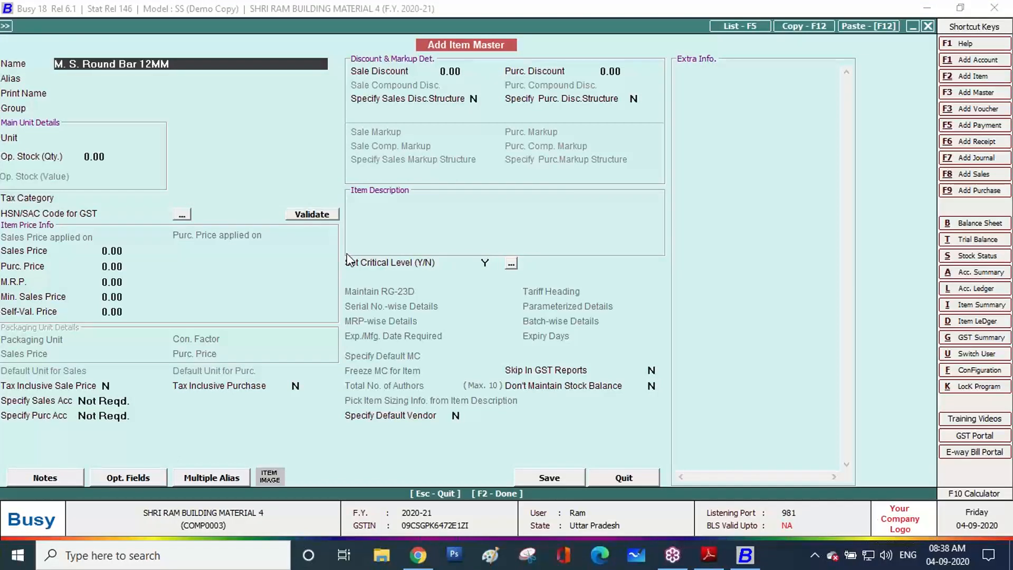
{"action": "key", "text": "Return"}
{"action": "key", "text": "Return"}
{"action": "key", "text": "Return"}
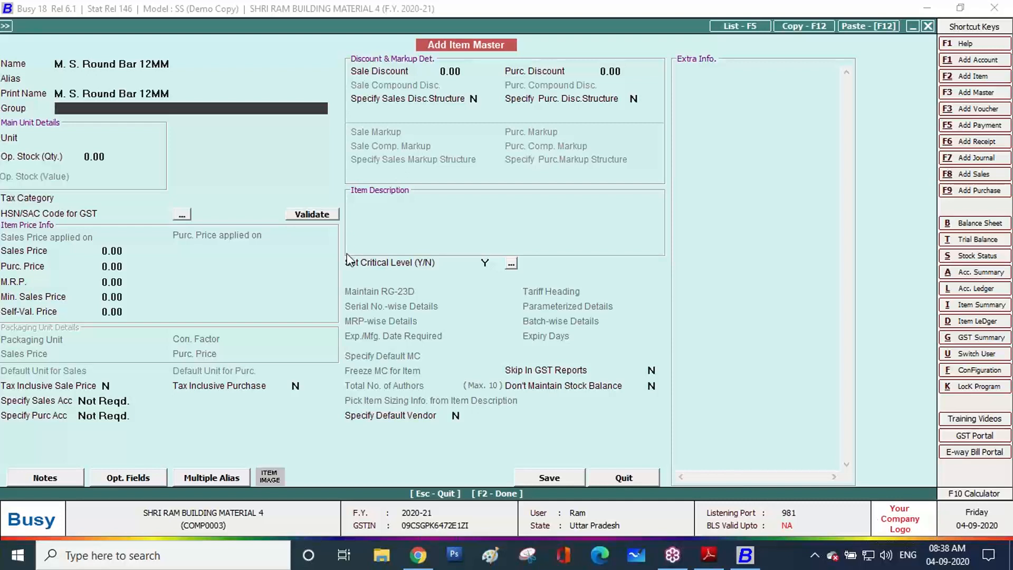
{"action": "key", "text": "F3"}
{"action": "type", "text": "Round"}
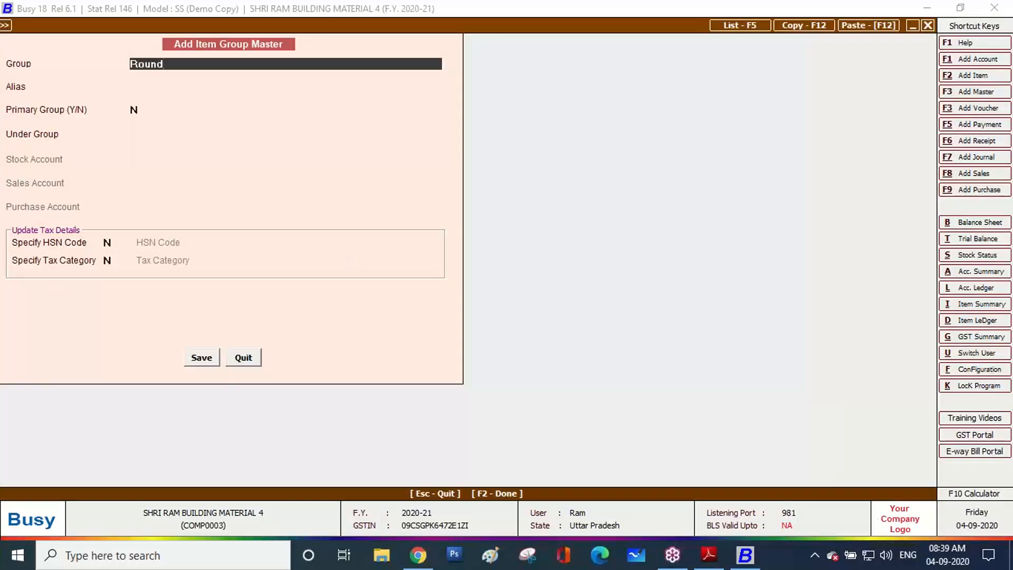
{"action": "type", "text": "Bar"}
Make RoundBar a primary group and enable specifying an HSN code
{"action": "key", "text": "Return"}
{"action": "key", "text": "Return"}
{"action": "type", "text": "Y"}
{"action": "key", "text": "Return"}
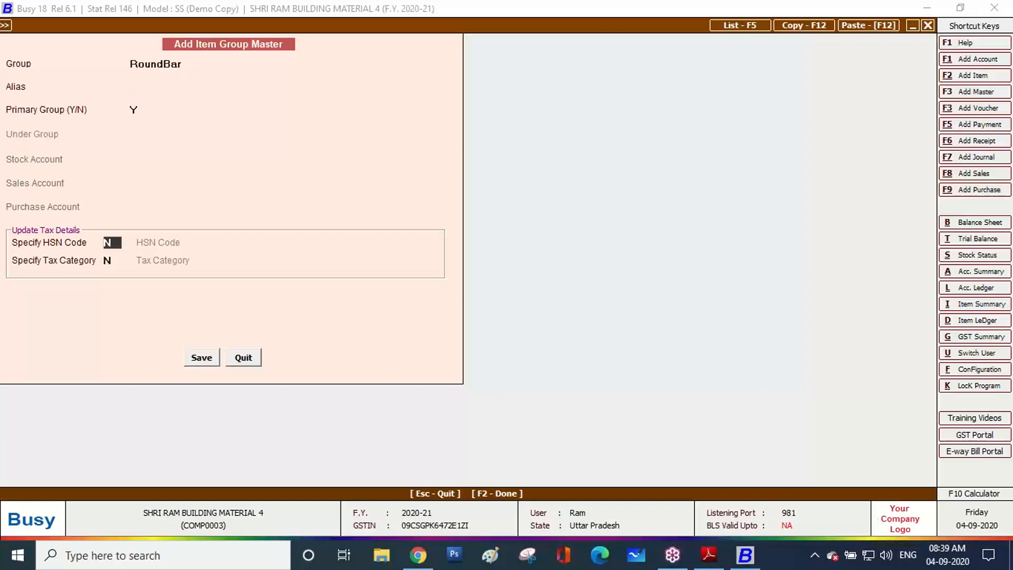
{"action": "type", "text": "Y"}
{"action": "key", "text": "Return"}
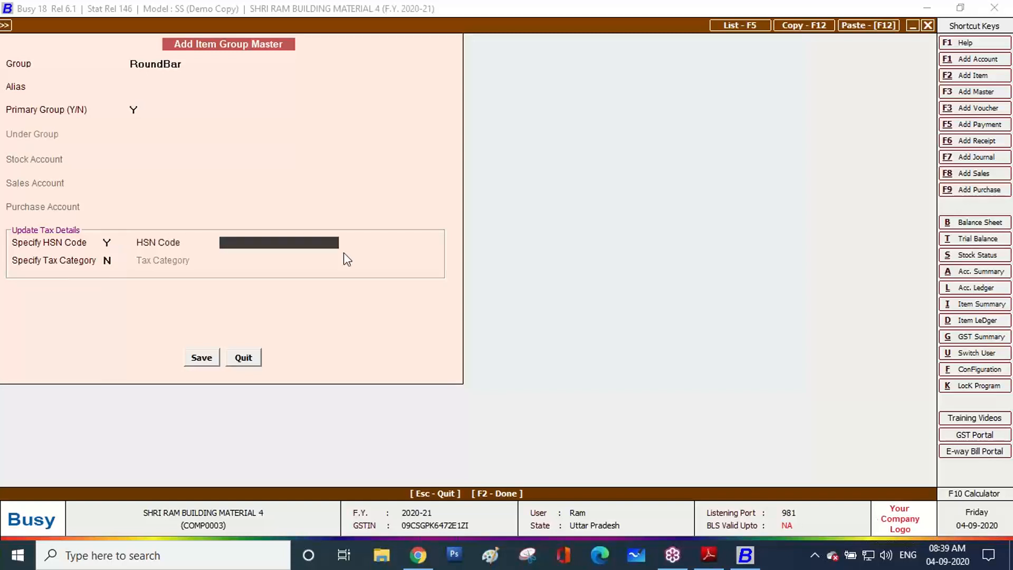
Copy HSN code 72141090 from the invoice and paste it into the group
{"action": "left_click", "coordinate": [698, 554]}
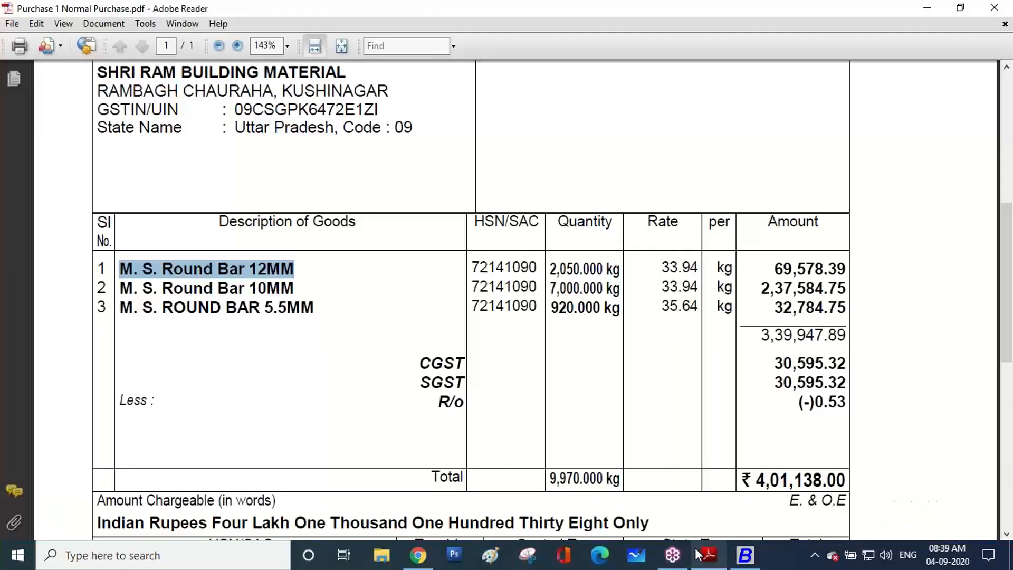
{"action": "left_click_drag", "start_coordinate": [533, 261], "coordinate": [472, 260]}
{"action": "key", "text": "ctrl+c"}
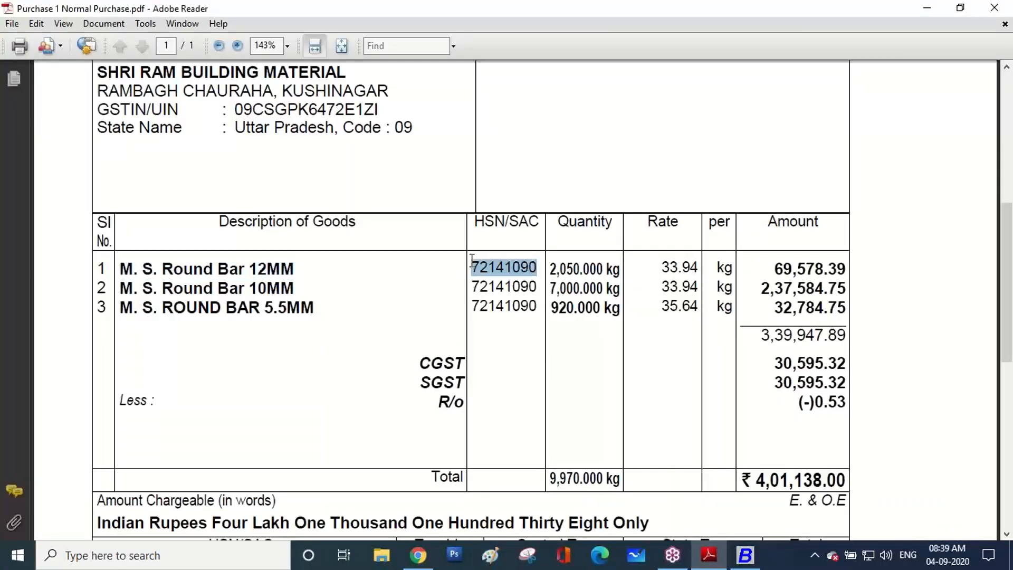
{"action": "right_click", "coordinate": [493, 272]}
{"action": "left_click", "coordinate": [533, 280]}
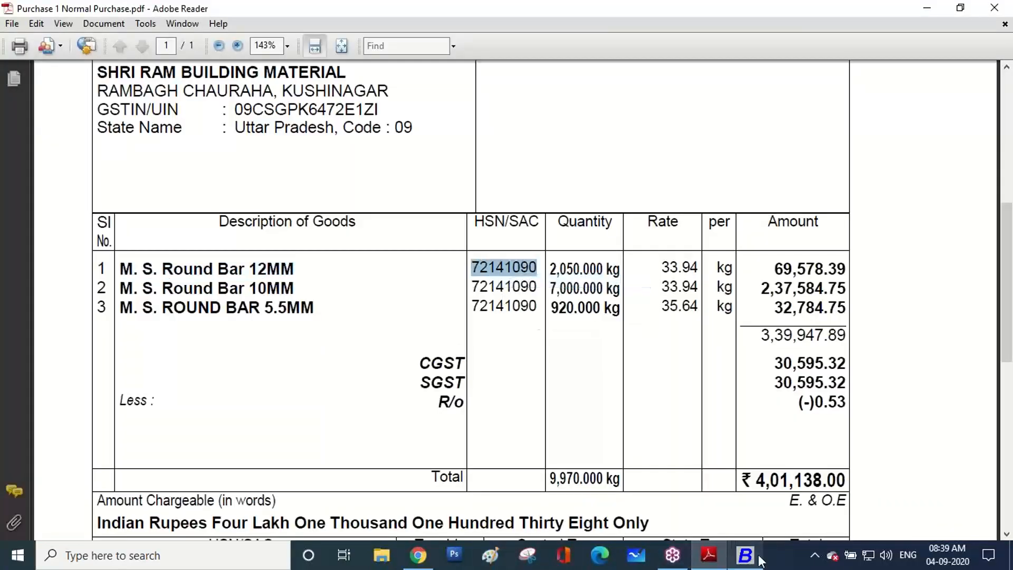
{"action": "left_click", "coordinate": [757, 559]}
{"action": "key", "text": "ctrl+v"}
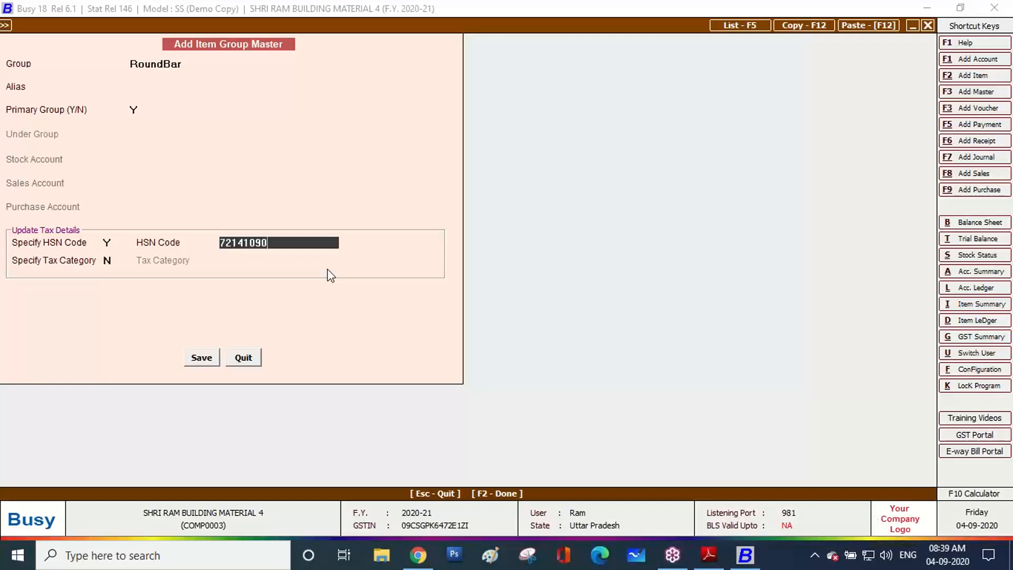
{"action": "key", "text": "Return"}
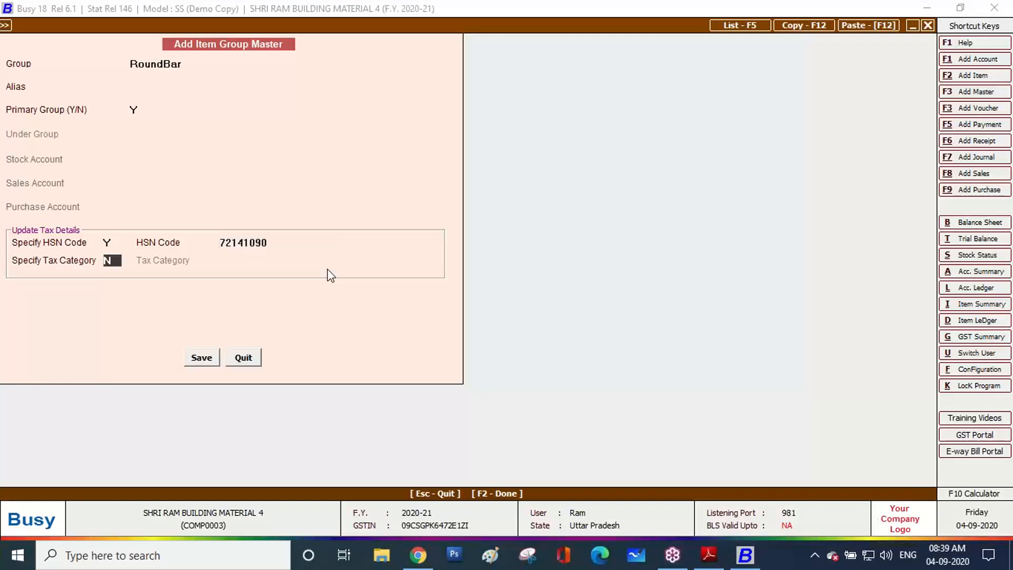
Set the group's tax category to GST 18% and save the RoundBar group
{"action": "type", "text": "Y"}
{"action": "key", "text": "Return"}
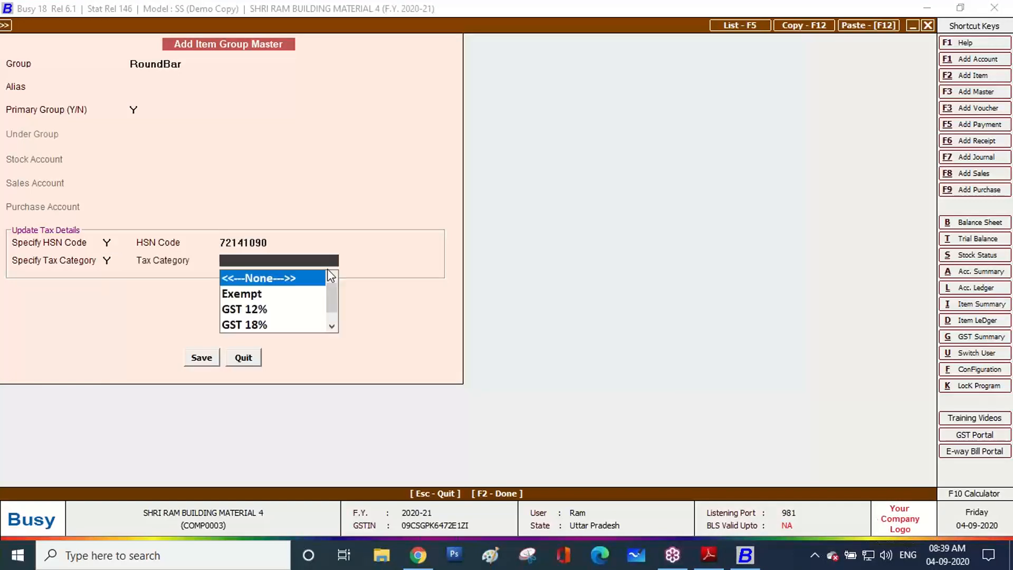
{"action": "left_click", "coordinate": [708, 555]}
{"action": "scroll", "coordinate": [521, 312], "scroll_direction": "down", "scroll_amount": 5}
{"action": "left_click", "coordinate": [510, 404]}
{"action": "left_click_drag", "start_coordinate": [510, 404], "coordinate": [532, 403]}
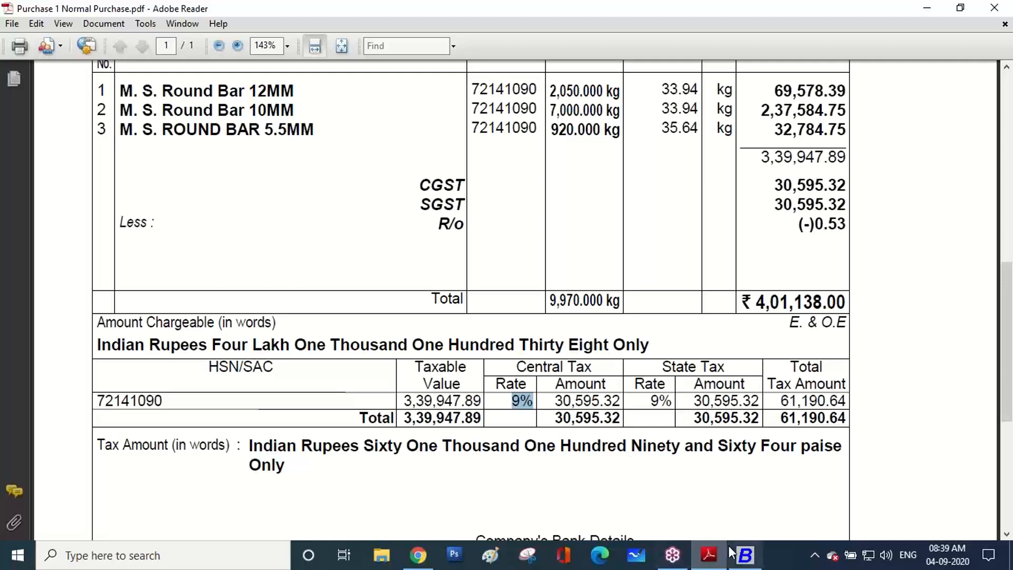
{"action": "left_click", "coordinate": [744, 555]}
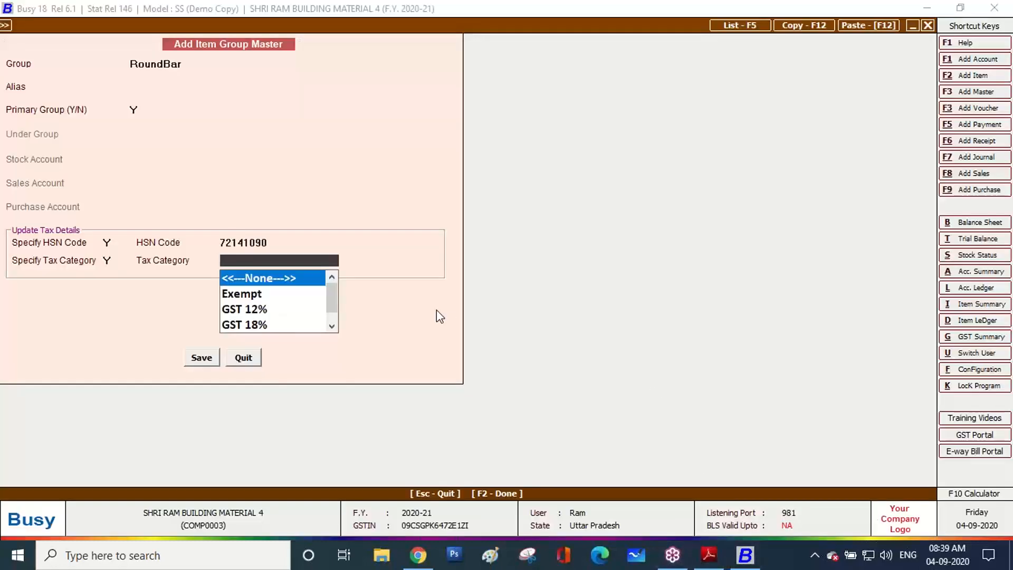
{"action": "key", "text": "Down"}
{"action": "key", "text": "Down"}
{"action": "key", "text": "Down"}
{"action": "key", "text": "Return"}
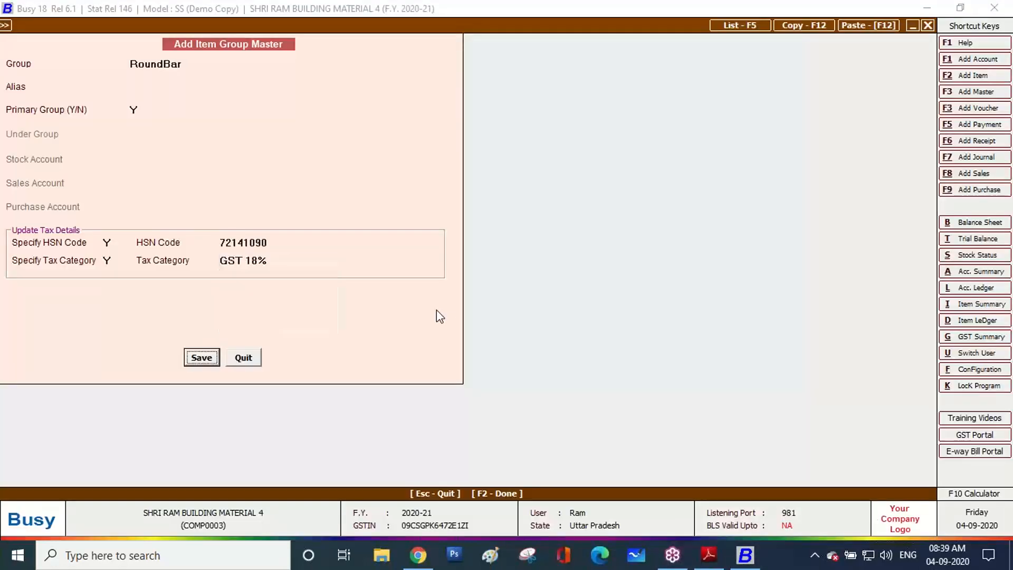
{"action": "left_click", "coordinate": [208, 362]}
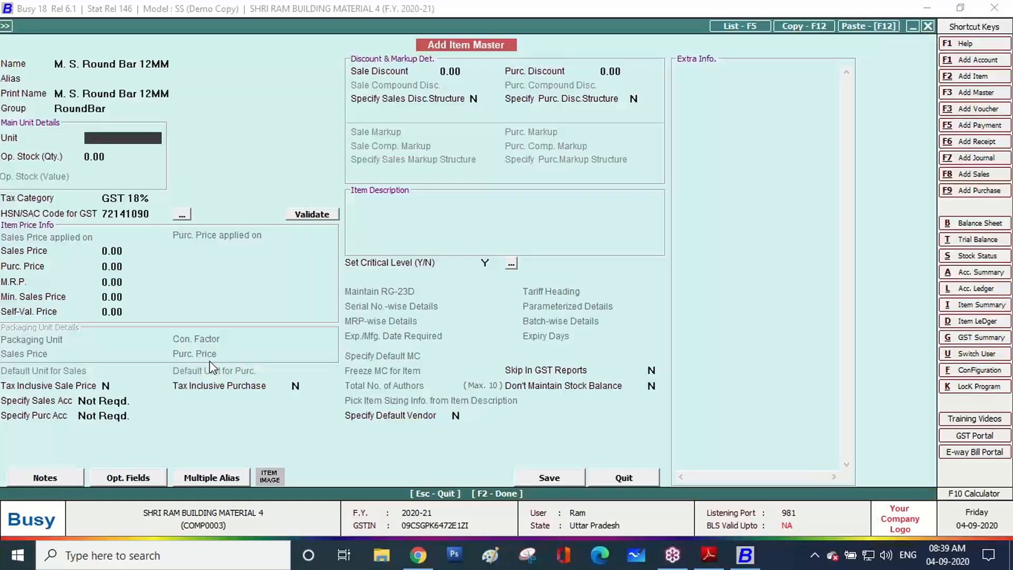
Set the item's unit to Kgs. and save M. S. Round Bar 12MM
{"action": "type", "text": "kg"}
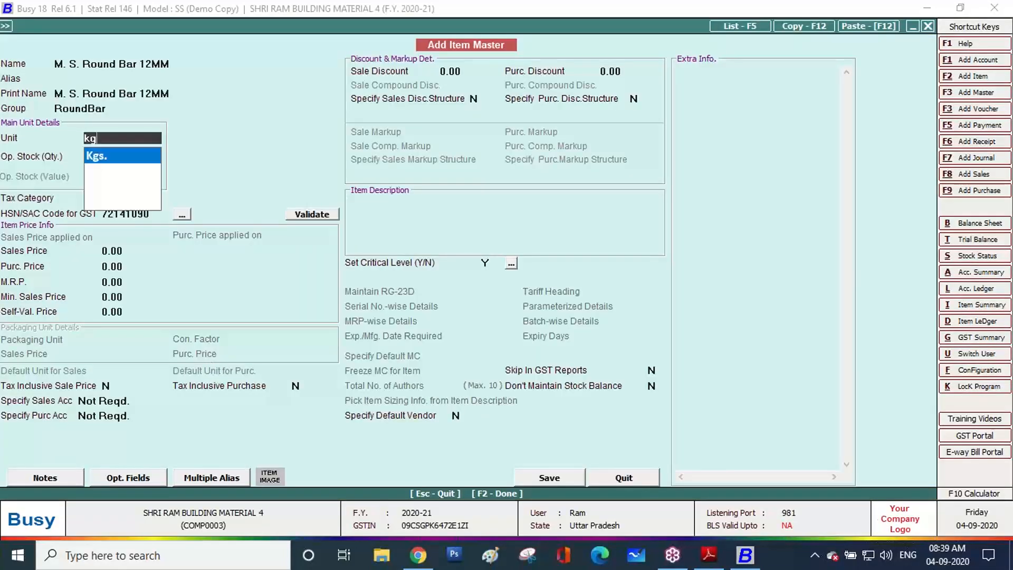
{"action": "key", "text": "Return"}
{"action": "key", "text": "Return"}
{"action": "key", "text": "Return"}
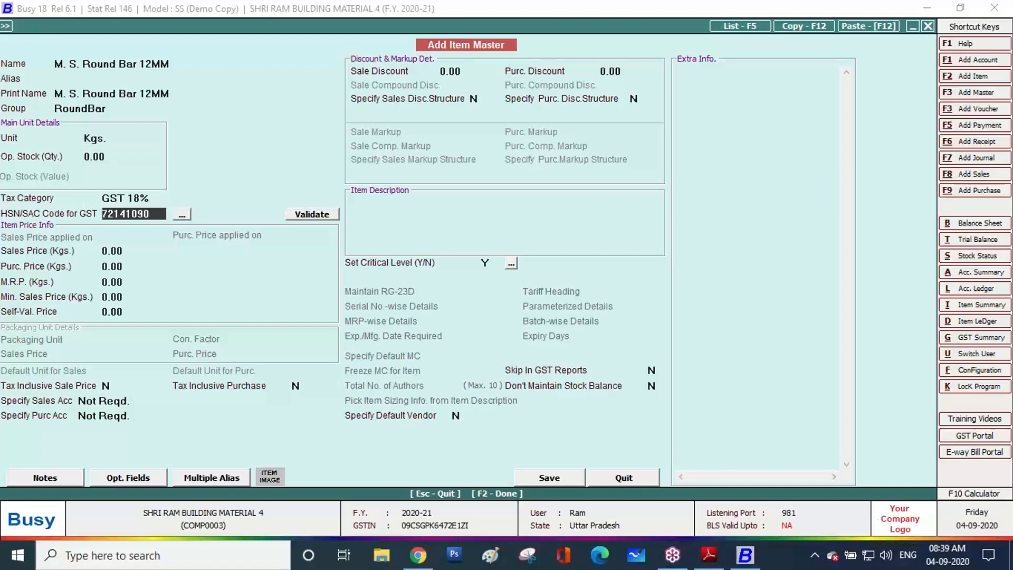
{"action": "key", "text": "Return"}
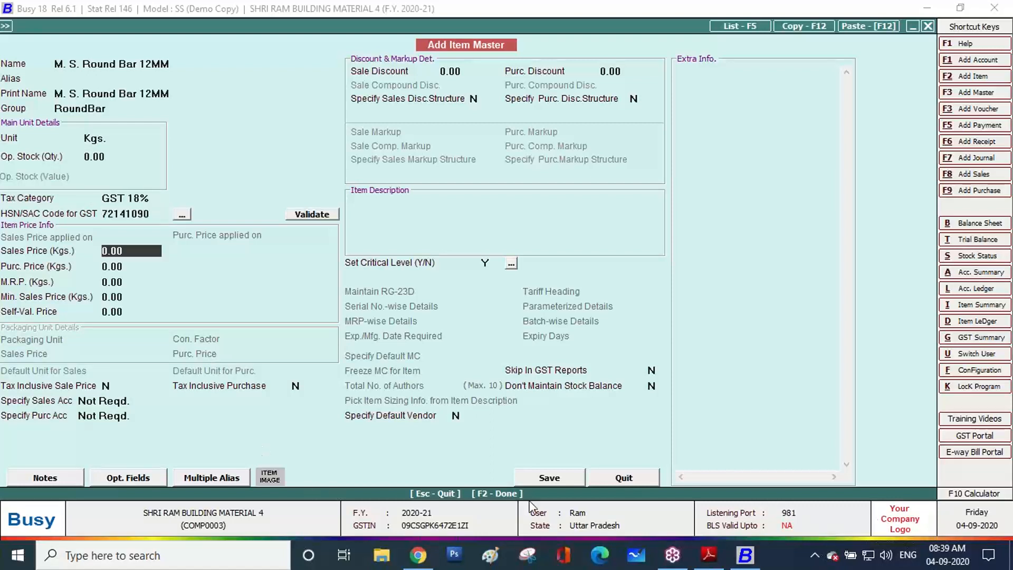
{"action": "left_click", "coordinate": [539, 479]}
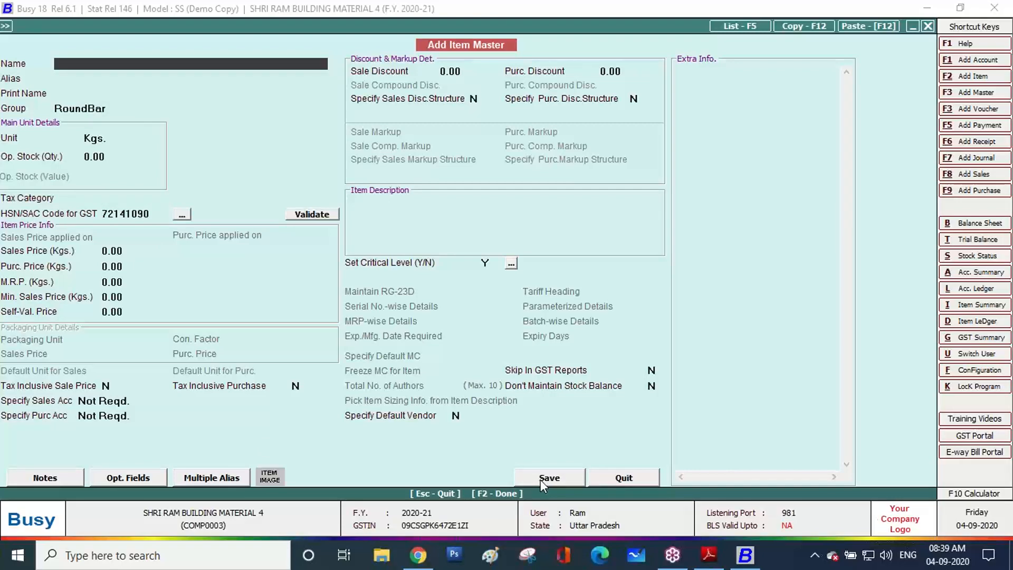
Return to the invoice PDF and begin selecting the second item's name
{"action": "left_click", "coordinate": [710, 559]}
{"action": "scroll", "coordinate": [295, 179], "scroll_direction": "up", "scroll_amount": 1}
{"action": "left_click", "coordinate": [297, 148]}
{"action": "left_click_drag", "start_coordinate": [297, 148], "coordinate": [203, 148]}
{"action": "left_click", "coordinate": [205, 213]}
{"action": "left_click", "coordinate": [122, 145]}
Create item M. S. Round Bar 10MM by pasting its name from the invoice, and save it
{"action": "left_click_drag", "start_coordinate": [121, 145], "coordinate": [279, 152]}
{"action": "key", "text": "ctrl+c"}
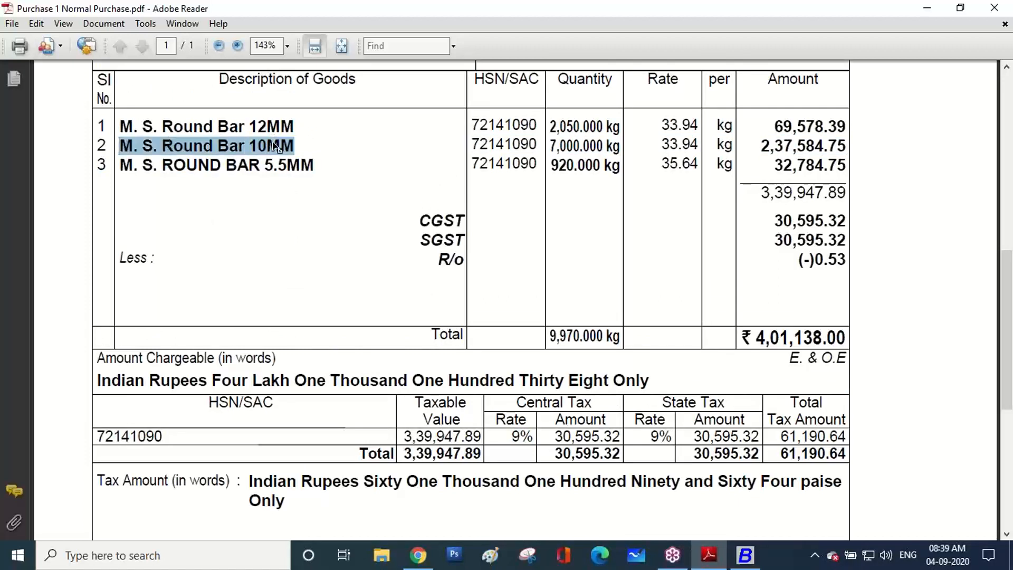
{"action": "left_click", "coordinate": [744, 555]}
{"action": "key", "text": "ctrl+v"}
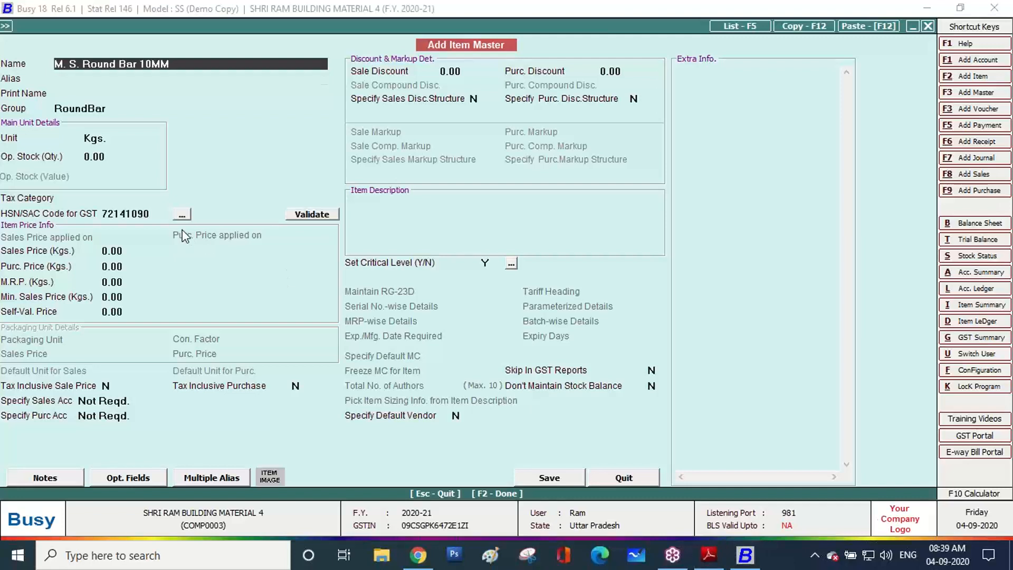
{"action": "key", "text": "Return"}
{"action": "key", "text": "Return"}
{"action": "key", "text": "Return"}
{"action": "key", "text": "Return"}
{"action": "key", "text": "Return"}
{"action": "key", "text": "Return"}
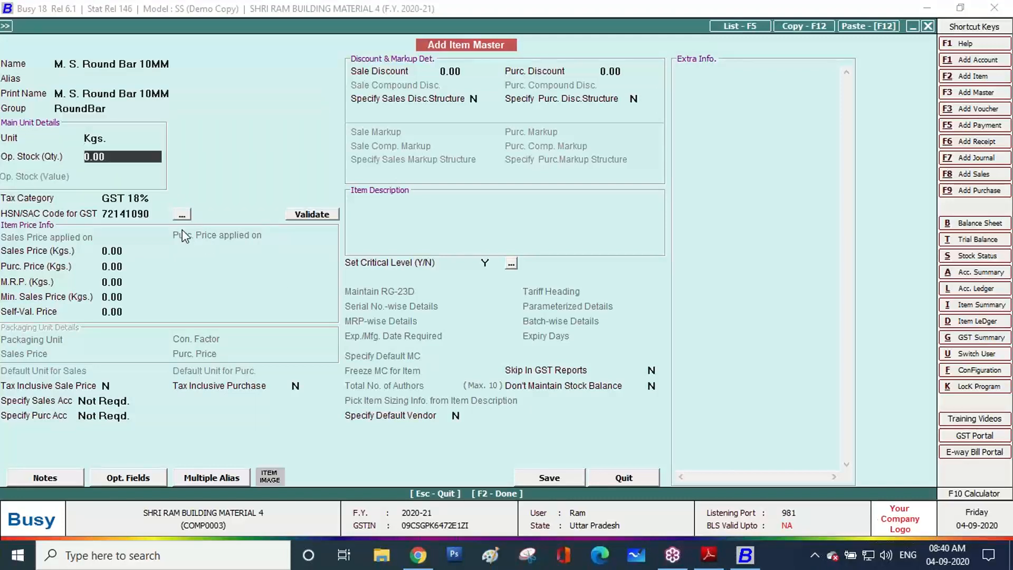
{"action": "key", "text": "Return"}
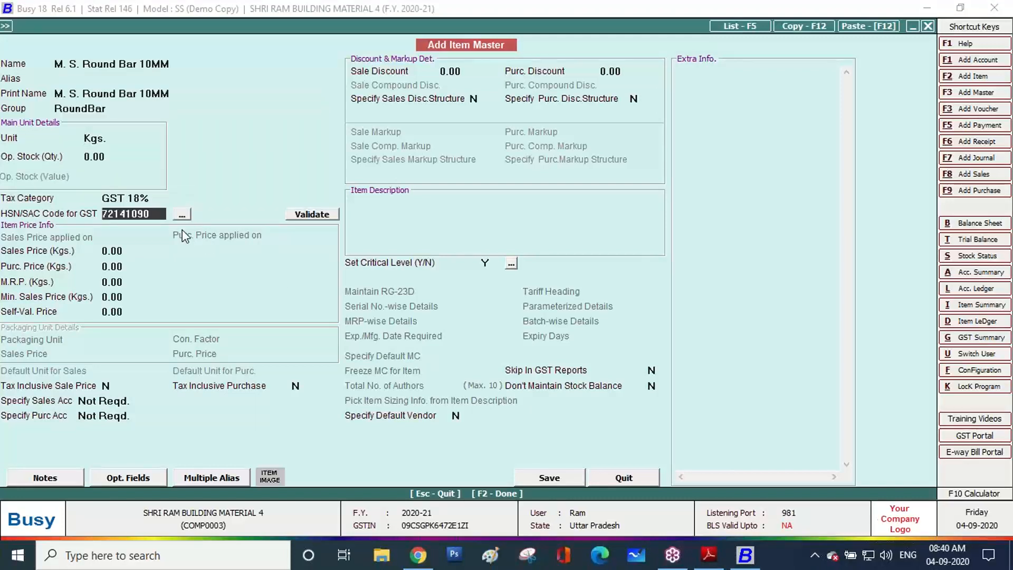
{"action": "left_click", "coordinate": [556, 482]}
Copy M. S. ROUND BAR 5.5MM from the invoice, paste it as a new item, and save
{"action": "left_click", "coordinate": [709, 555]}
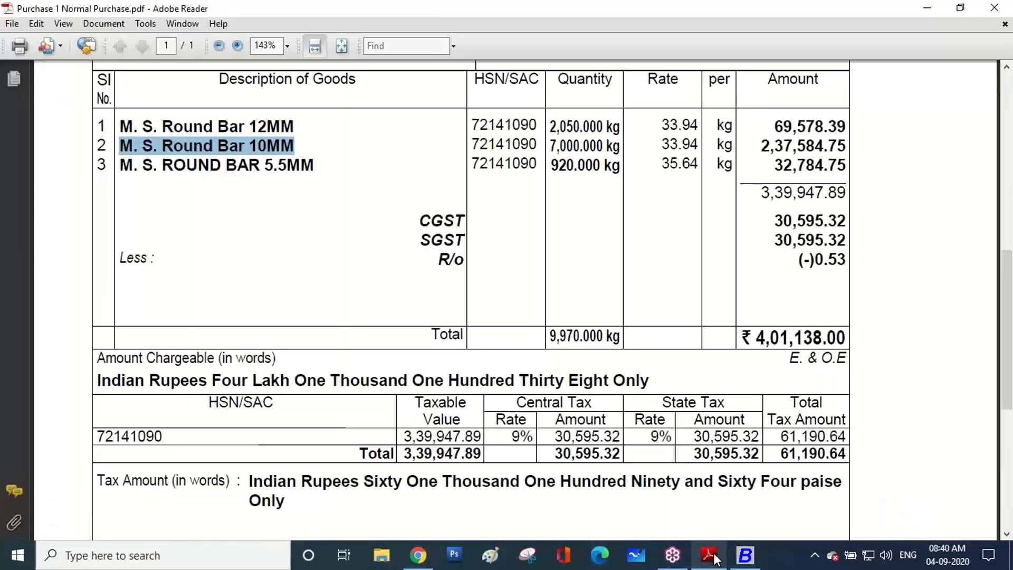
{"action": "left_click_drag", "start_coordinate": [315, 168], "coordinate": [128, 174]}
{"action": "key", "text": "ctrl+c"}
{"action": "right_click", "coordinate": [129, 174]}
{"action": "left_click", "coordinate": [153, 179]}
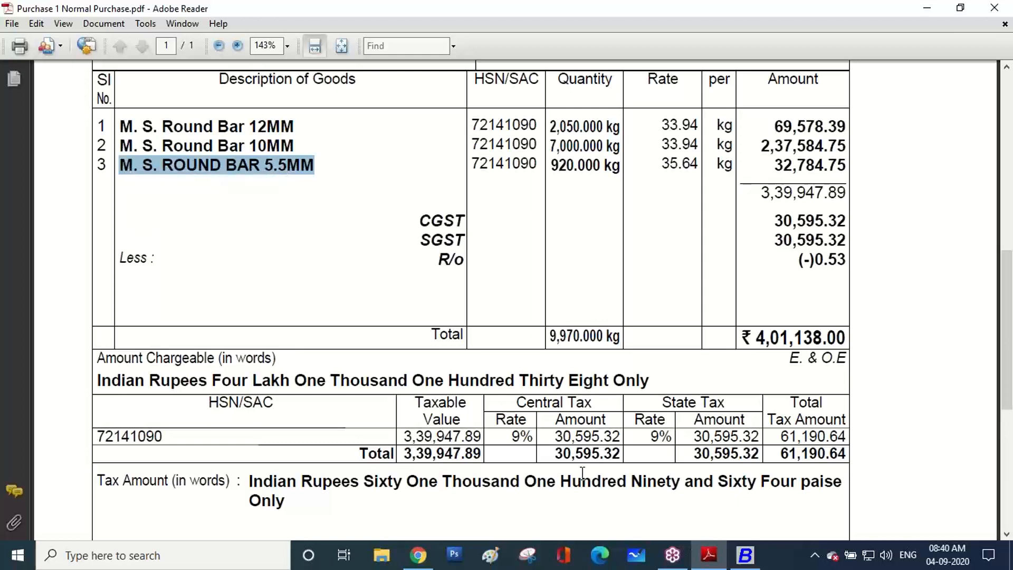
{"action": "left_click", "coordinate": [745, 555]}
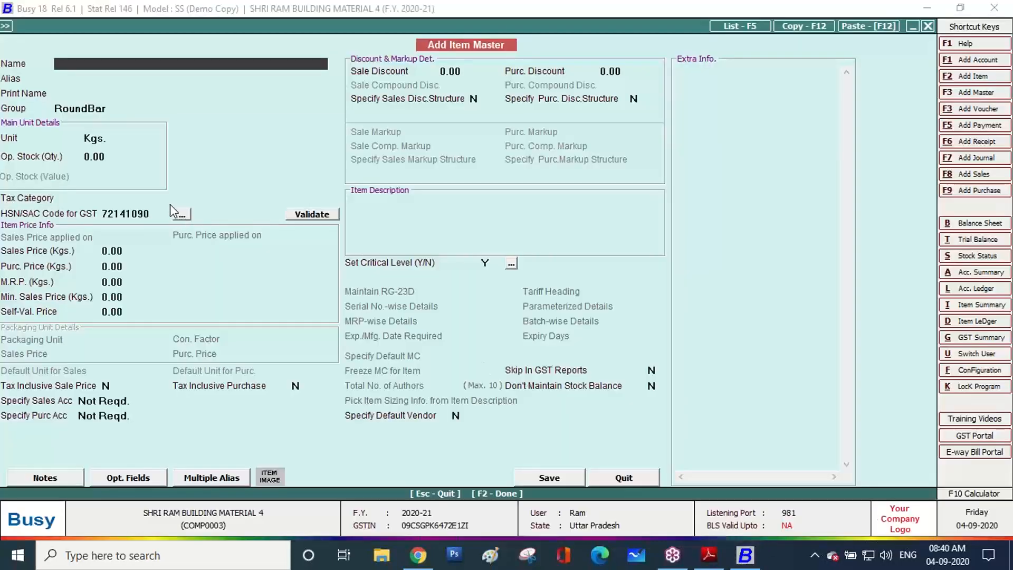
{"action": "key", "text": "ctrl+v"}
{"action": "key", "text": "Return"}
{"action": "key", "text": "Return"}
{"action": "key", "text": "Return"}
{"action": "key", "text": "Return"}
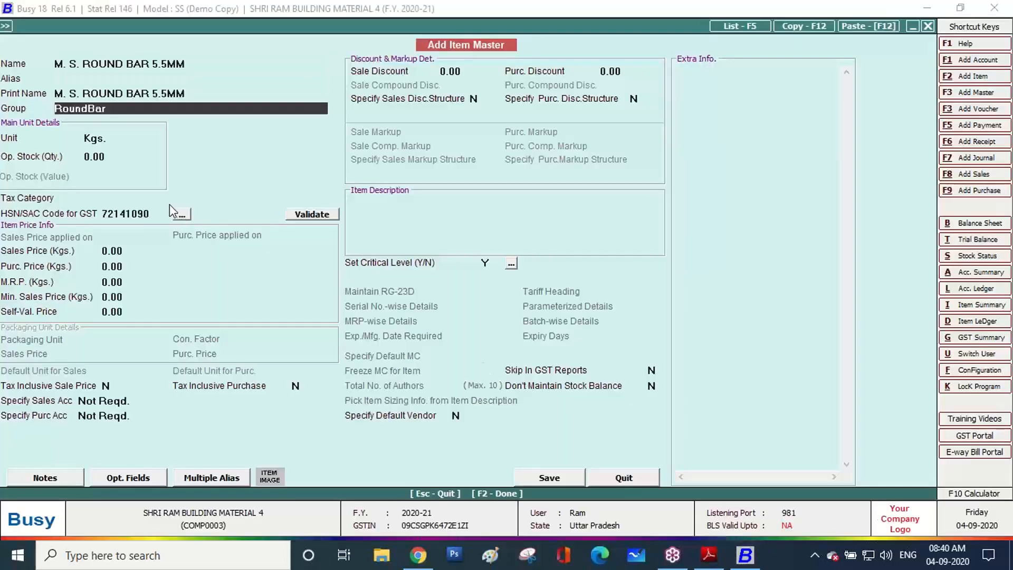
{"action": "key", "text": "Return"}
{"action": "key", "text": "Return"}
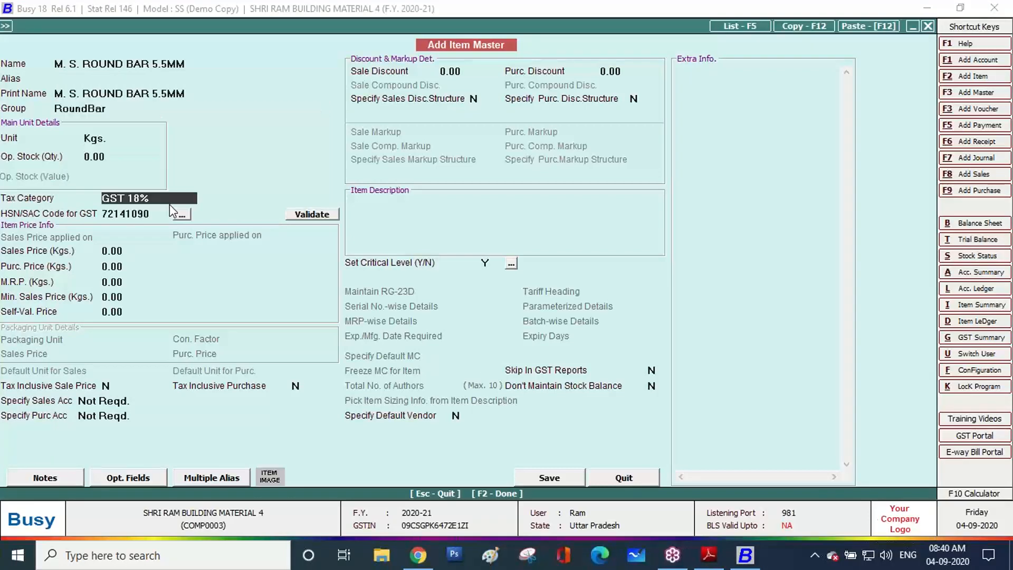
{"action": "left_click", "coordinate": [530, 478]}
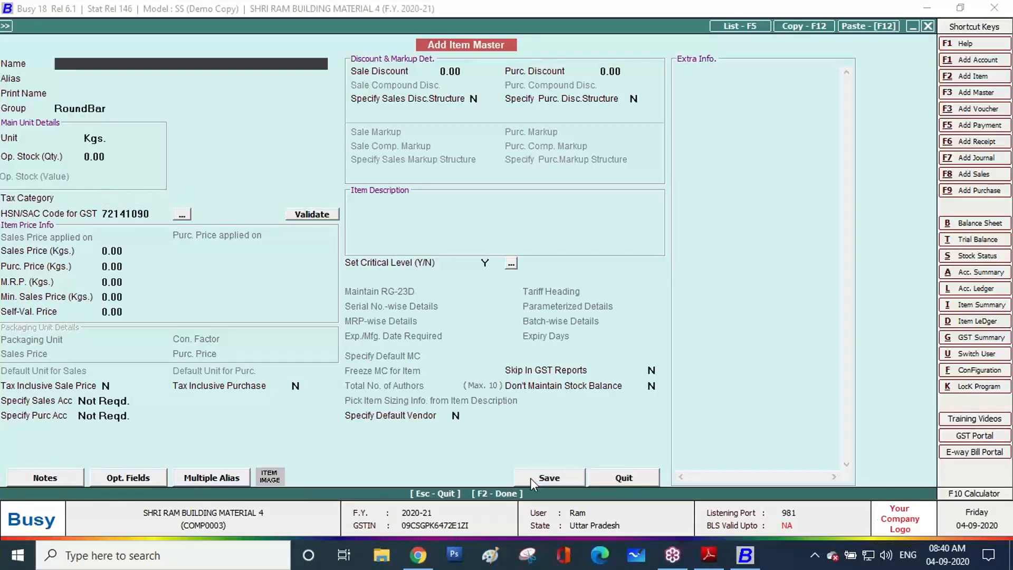
Leave the item master form and start adding a new purchase voucher
{"action": "key", "text": "Escape"}
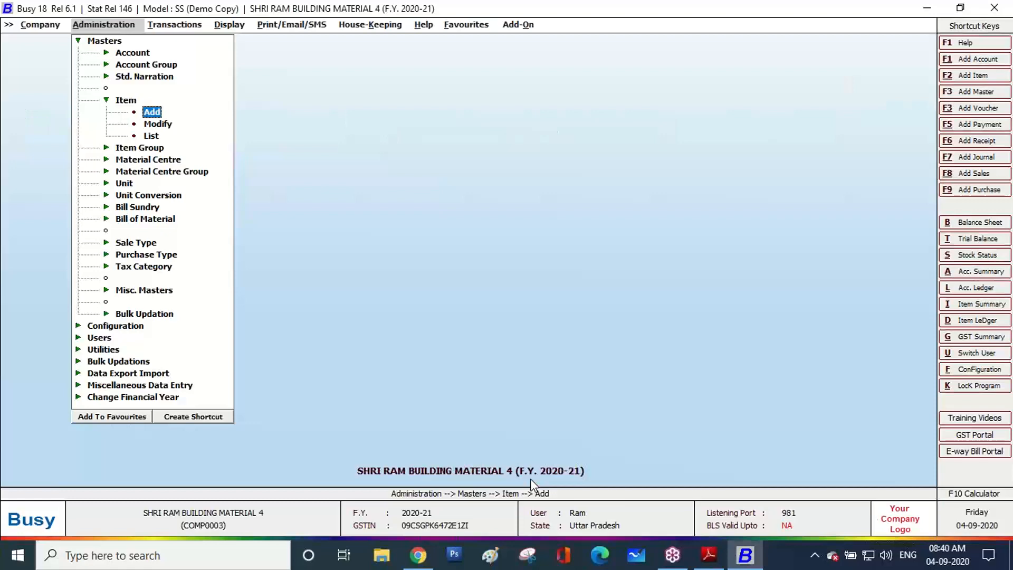
{"action": "key", "text": "Escape"}
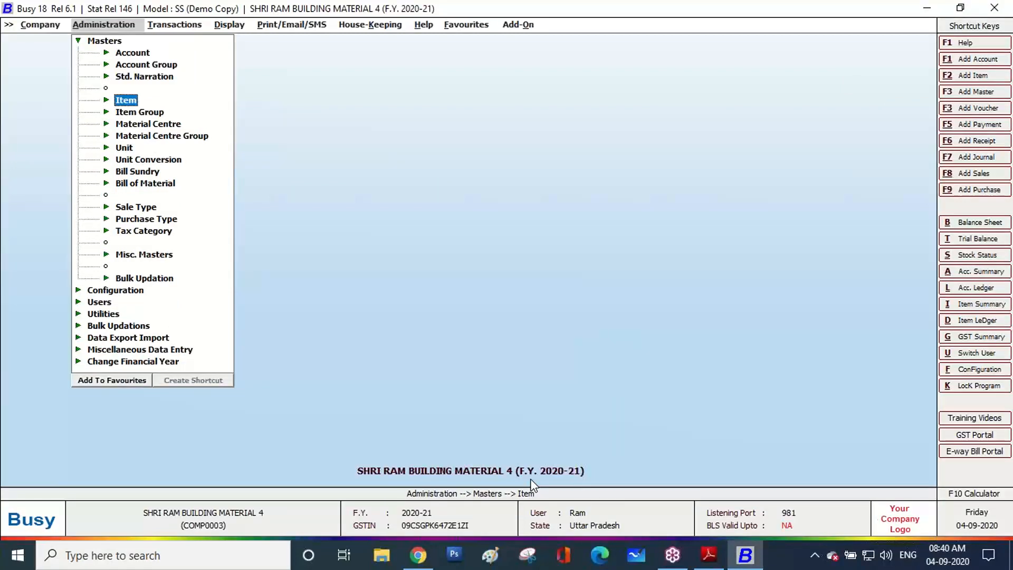
{"action": "left_click", "coordinate": [709, 553]}
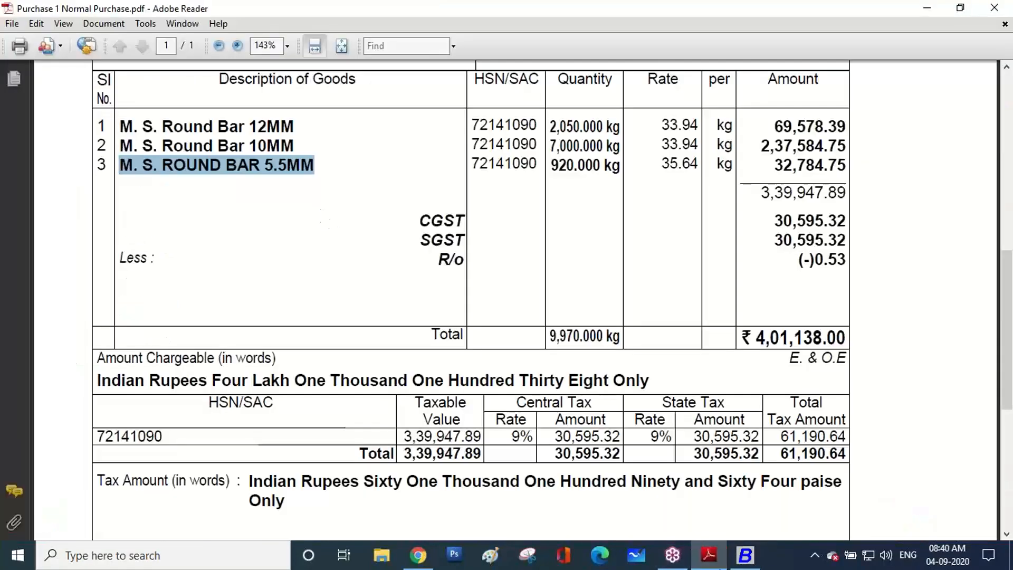
{"action": "left_click", "coordinate": [745, 554]}
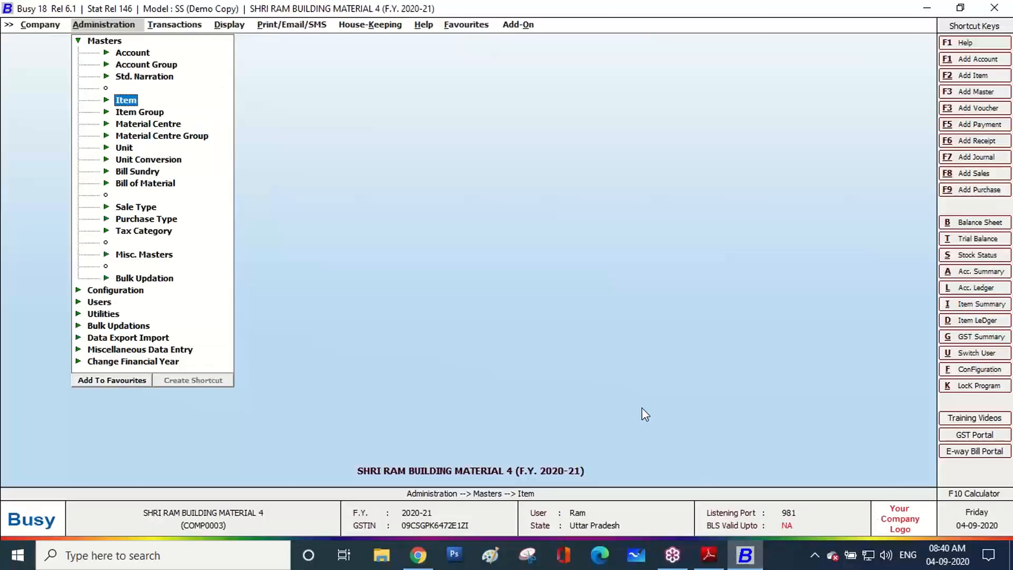
{"action": "key", "text": "Right"}
{"action": "key", "text": "Down"}
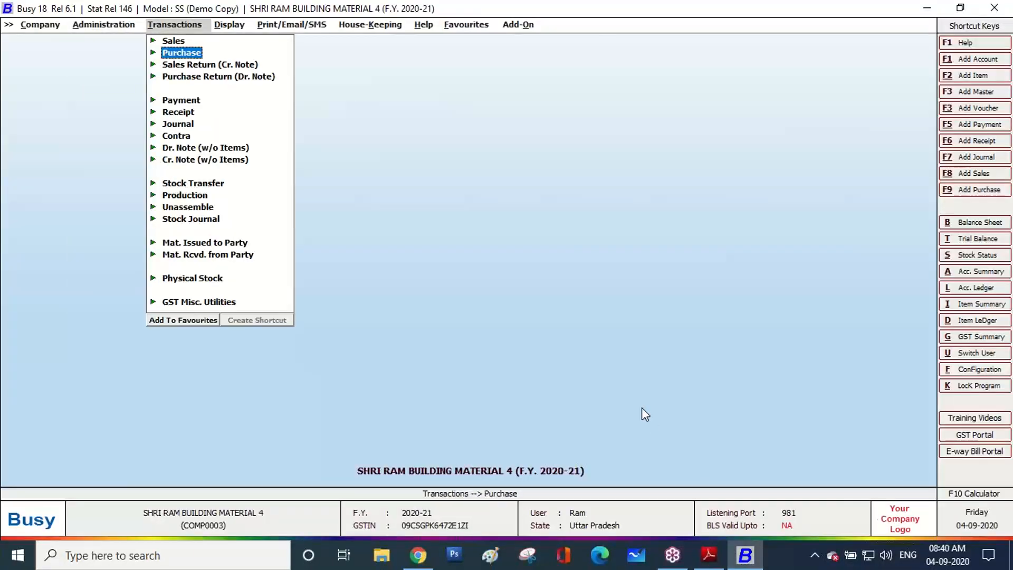
{"action": "key", "text": "Return"}
{"action": "key", "text": "Return"}
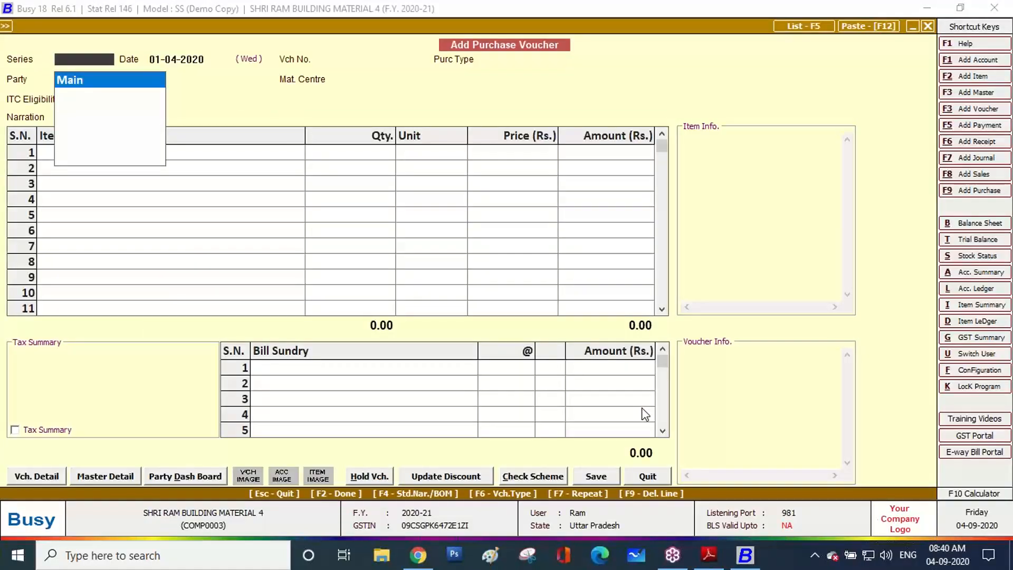
Set series Main, voucher number 1, date 01-04-2020 and purchase type L/GST-18%
{"action": "key", "text": "Return"}
{"action": "key", "text": "Return"}
{"action": "type", "text": "1"}
{"action": "key", "text": "Return"}
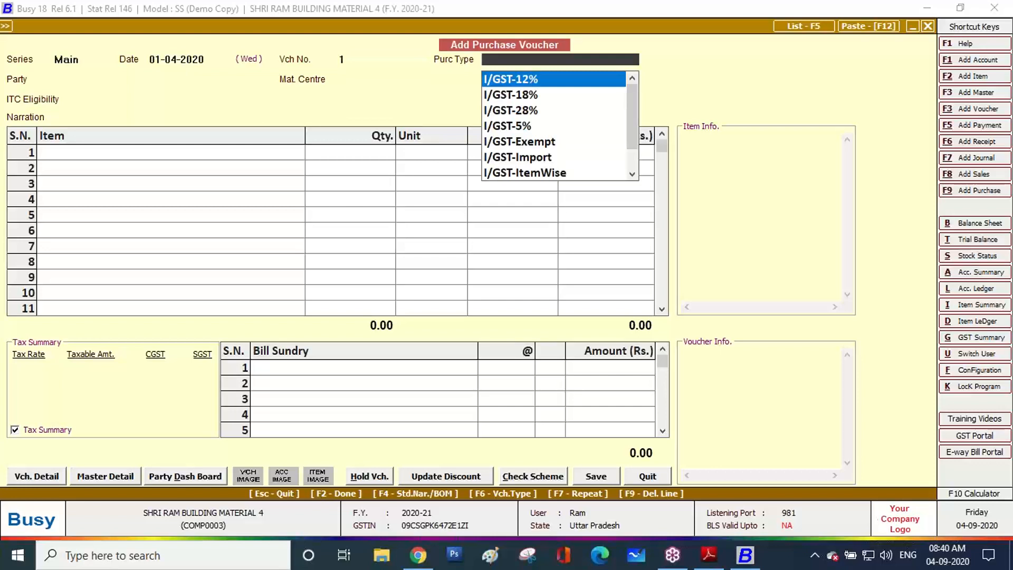
{"action": "type", "text": "lg"}
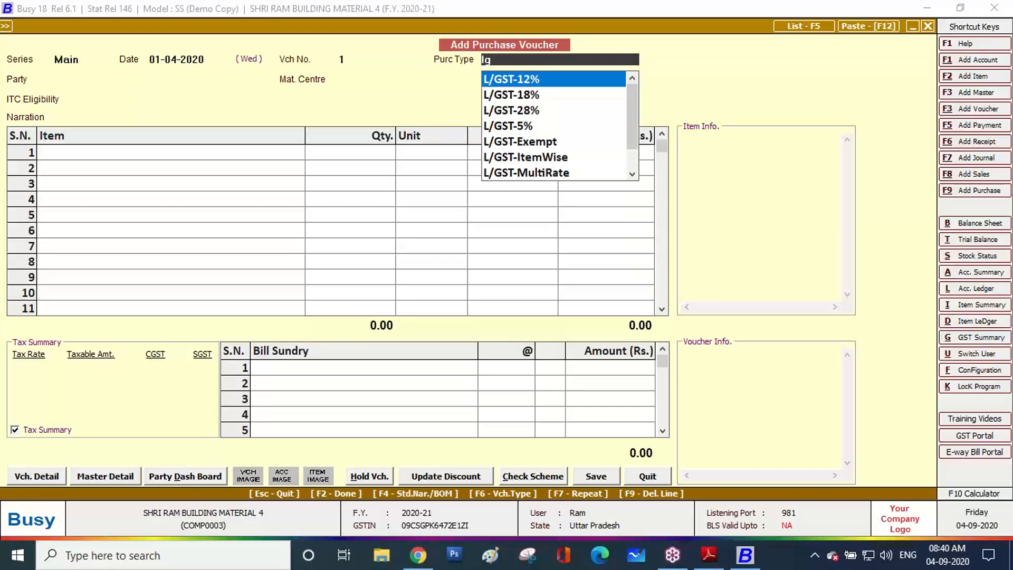
{"action": "key", "text": "Down"}
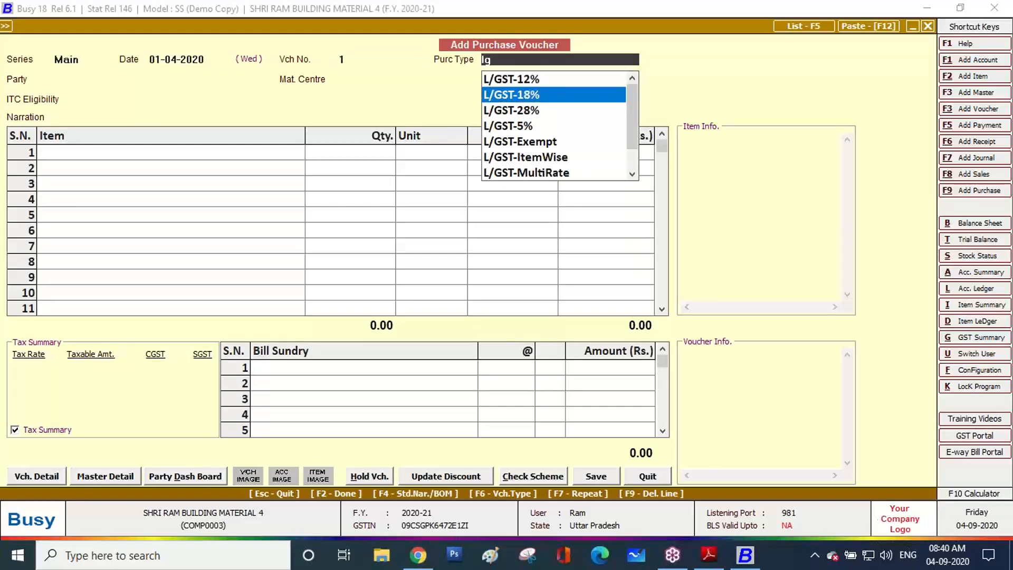
{"action": "key", "text": "Return"}
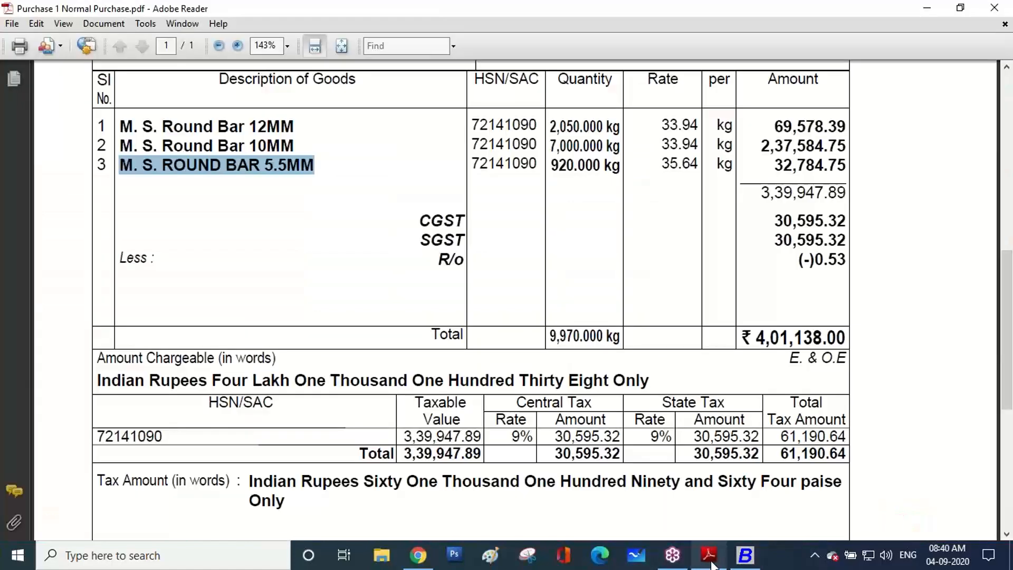
Confirm the invoice's Uttar Pradesh states and 9% rates, then choose party LAKSHMI AGENCIES and Main Store
{"action": "left_click", "coordinate": [709, 555]}
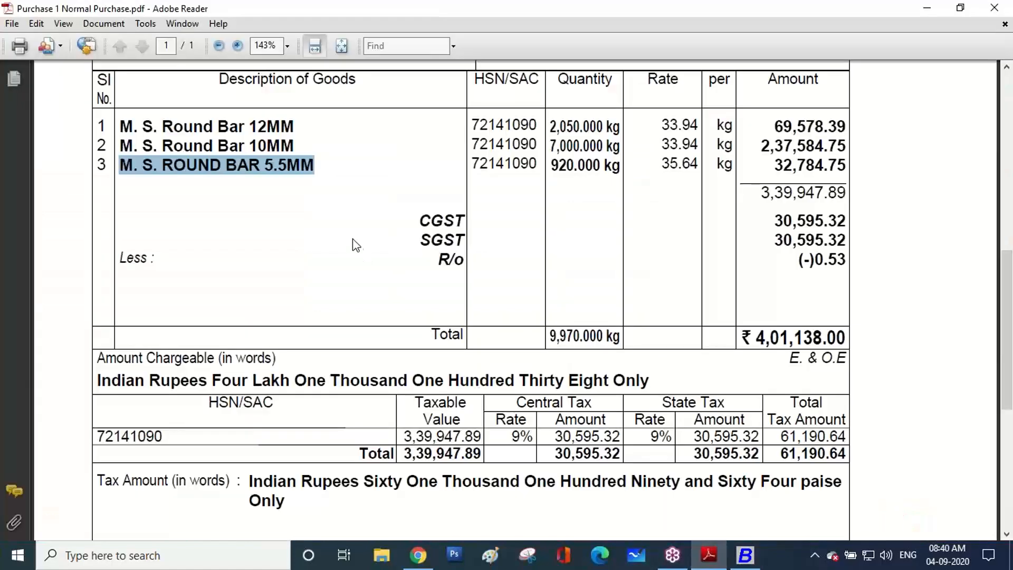
{"action": "scroll", "coordinate": [358, 248], "scroll_direction": "up", "scroll_amount": 5}
{"action": "left_click_drag", "start_coordinate": [261, 100], "coordinate": [332, 100]}
{"action": "left_click_drag", "start_coordinate": [246, 270], "coordinate": [308, 278]}
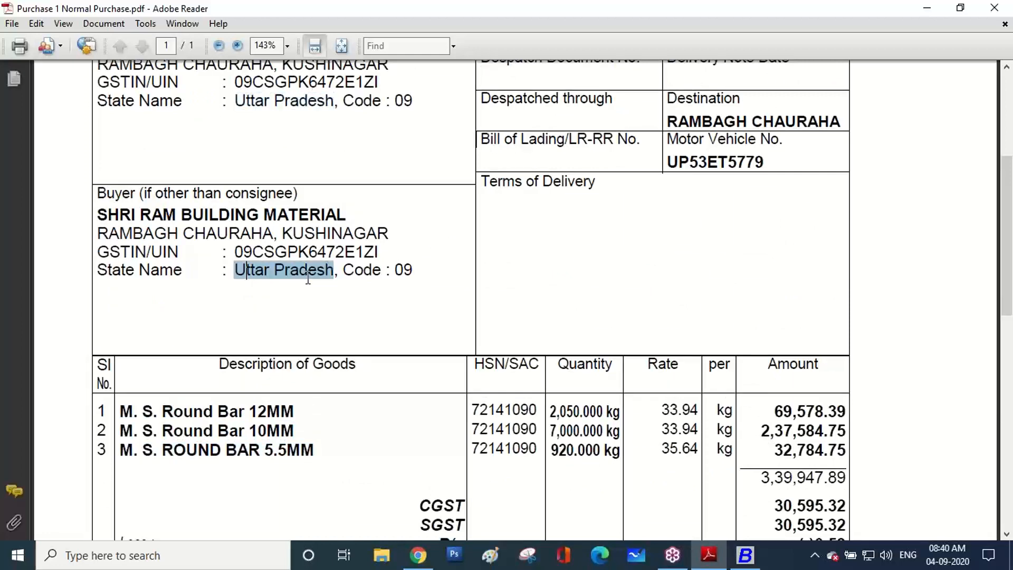
{"action": "scroll", "coordinate": [308, 279], "scroll_direction": "down", "scroll_amount": 5}
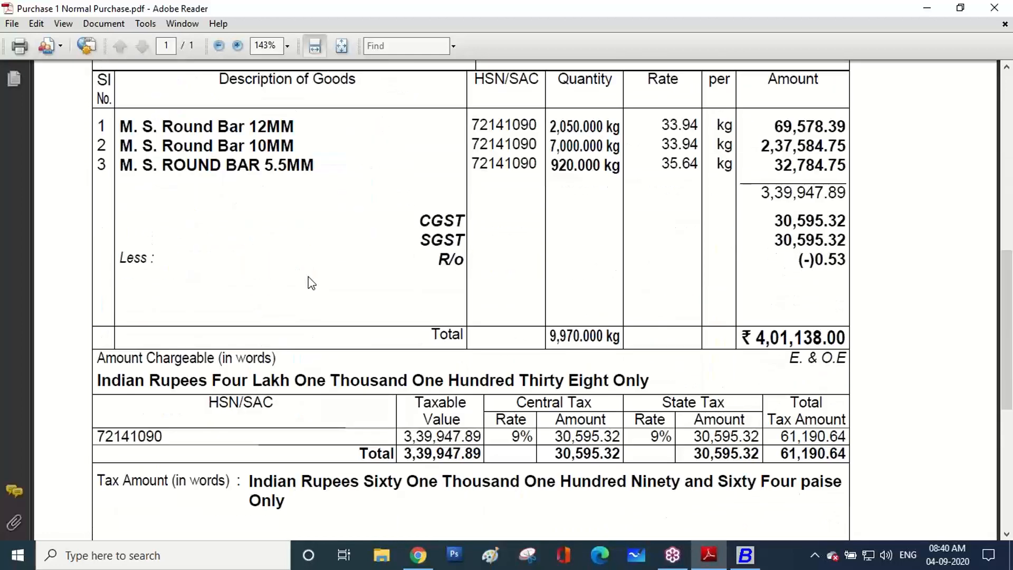
{"action": "left_click_drag", "start_coordinate": [507, 437], "coordinate": [673, 437]}
{"action": "left_click", "coordinate": [744, 554]}
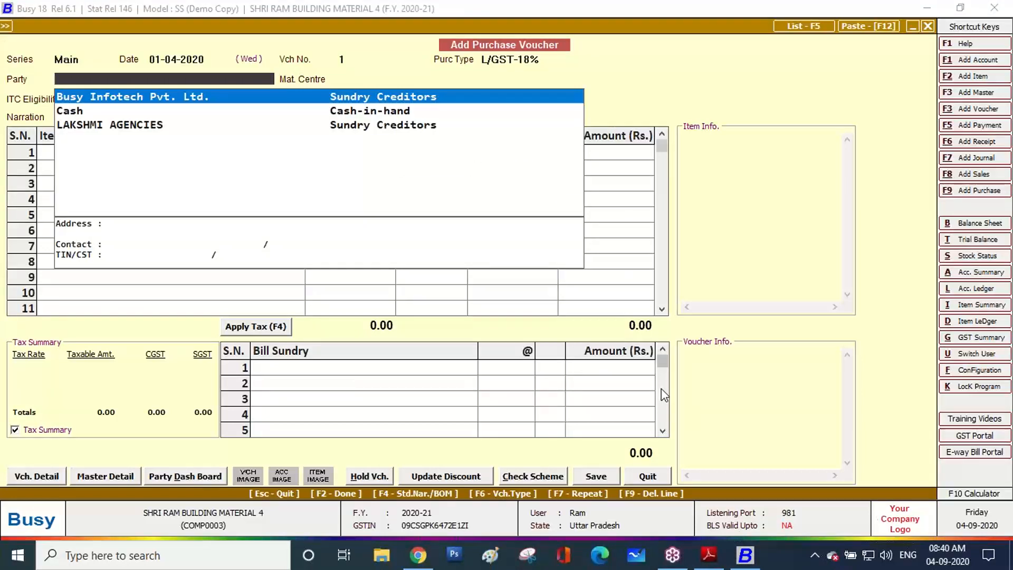
{"action": "key", "text": "Down"}
{"action": "key", "text": "Down"}
{"action": "key", "text": "Return"}
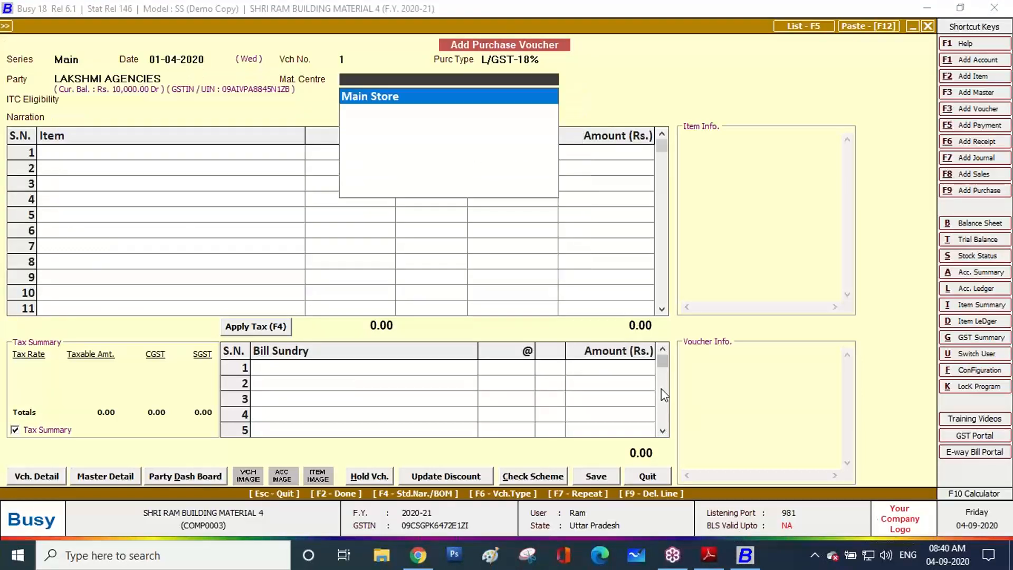
{"action": "key", "text": "Return"}
{"action": "key", "text": "Return"}
{"action": "key", "text": "Return"}
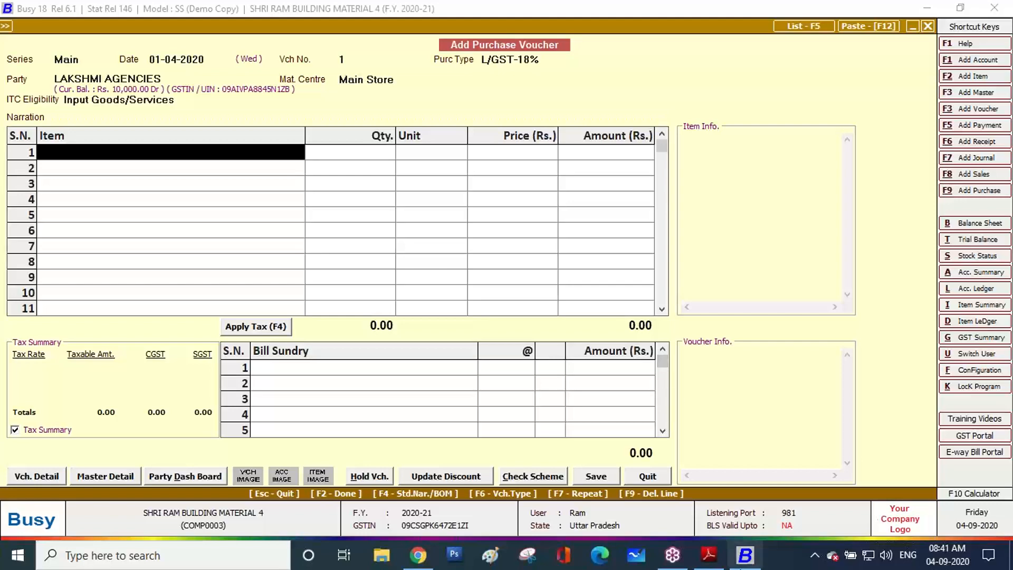
Add M. S. Round Bar 12MM: 2,050 Kgs for an amount of 69,578.39
{"action": "left_click", "coordinate": [709, 554]}
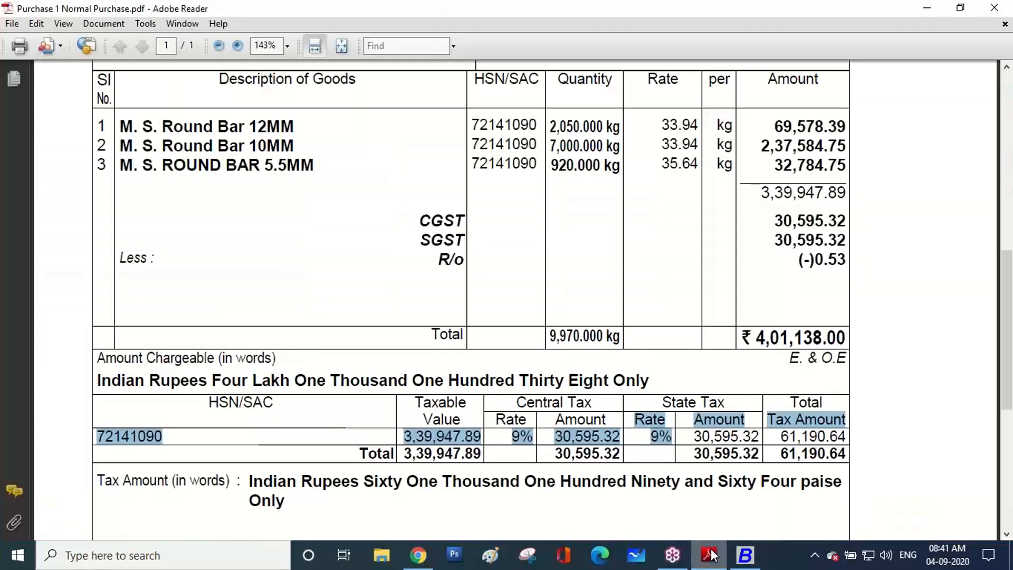
{"action": "left_click", "coordinate": [709, 553]}
{"action": "type", "text": "12"}
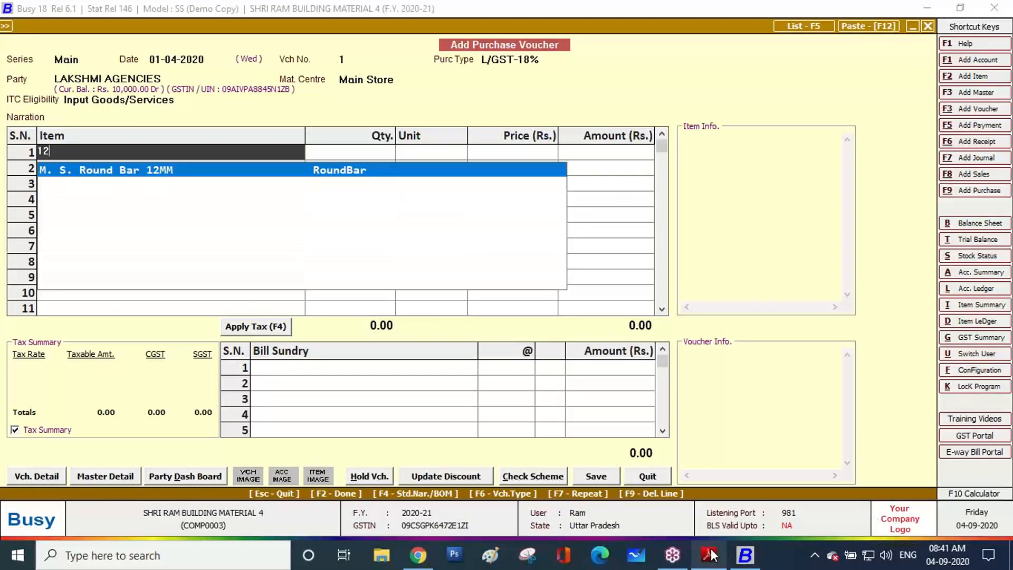
{"action": "key", "text": "Return"}
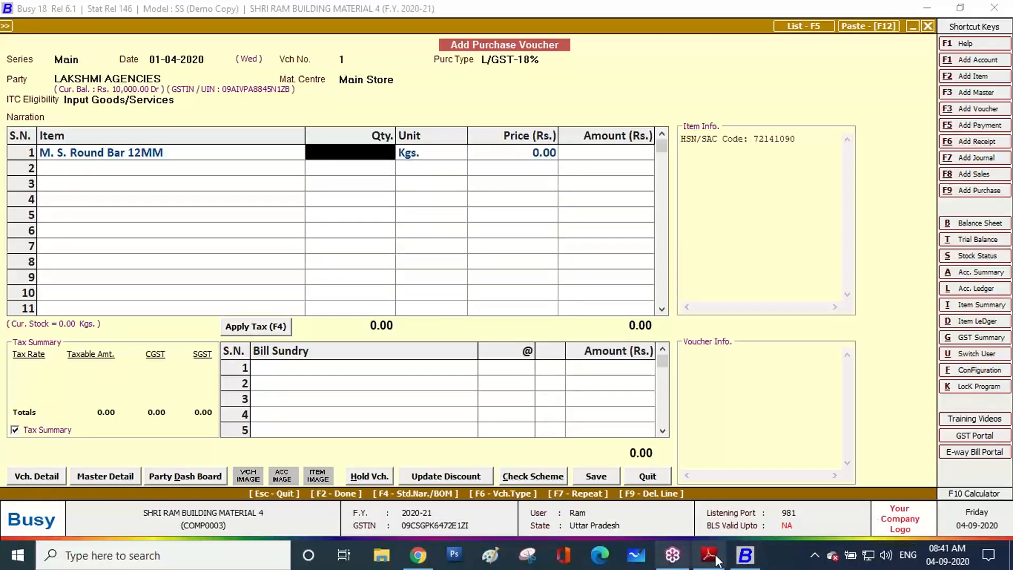
{"action": "left_click", "coordinate": [709, 556]}
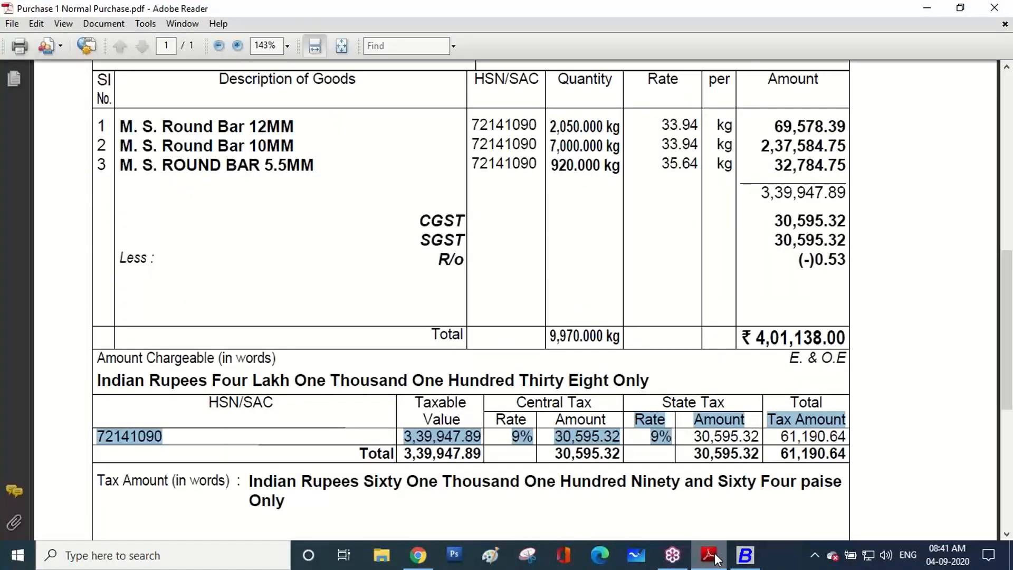
{"action": "left_click", "coordinate": [715, 557]}
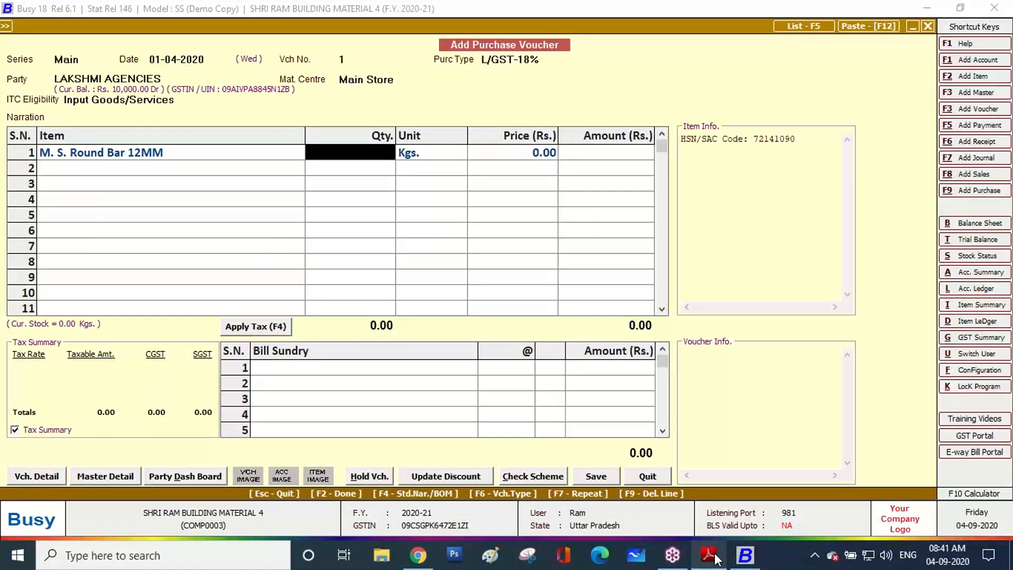
{"action": "type", "text": "2,050"}
{"action": "key", "text": "Return"}
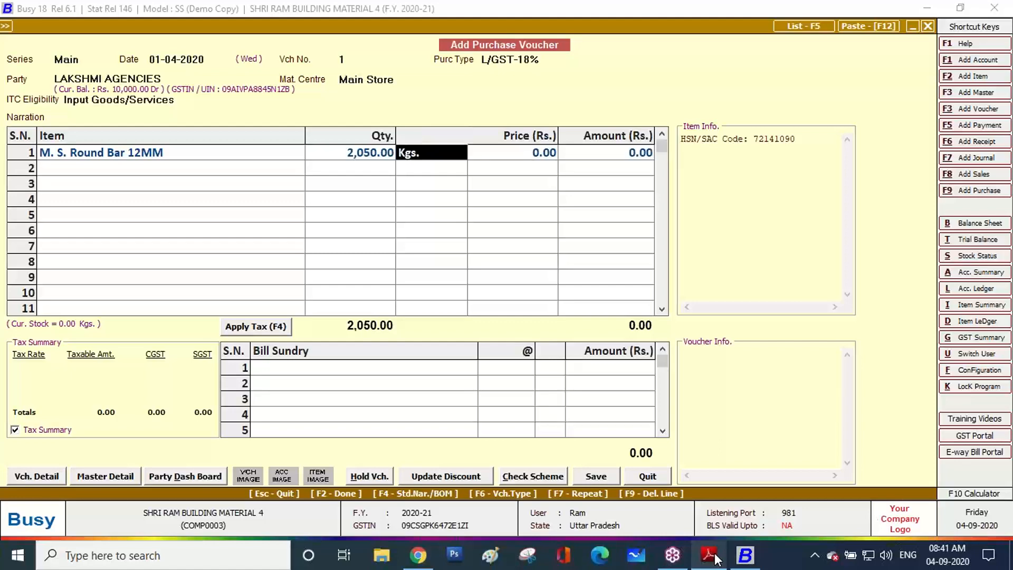
{"action": "key", "text": "Return"}
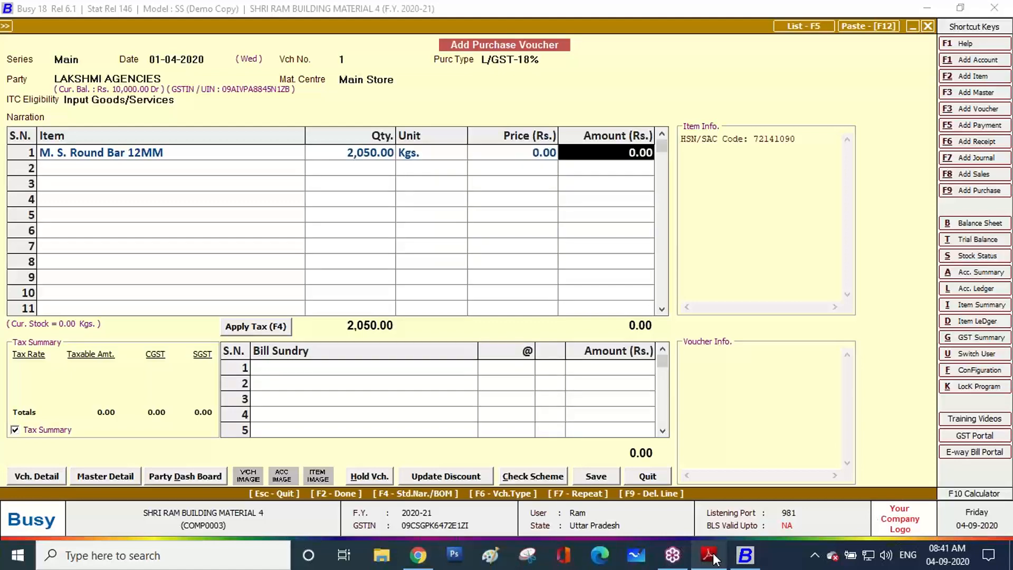
{"action": "left_click", "coordinate": [711, 555]}
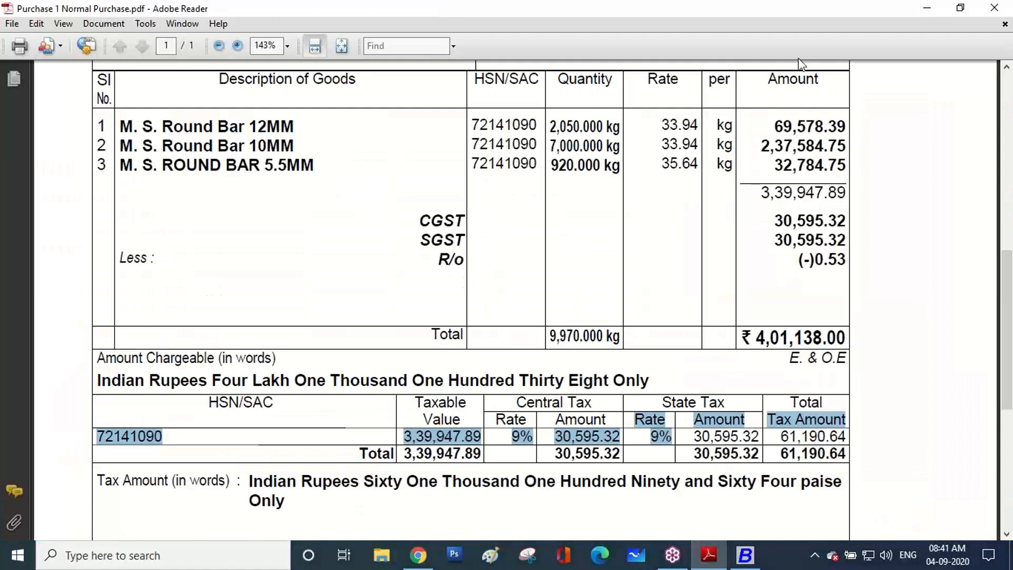
{"action": "key", "text": "alt+Tab"}
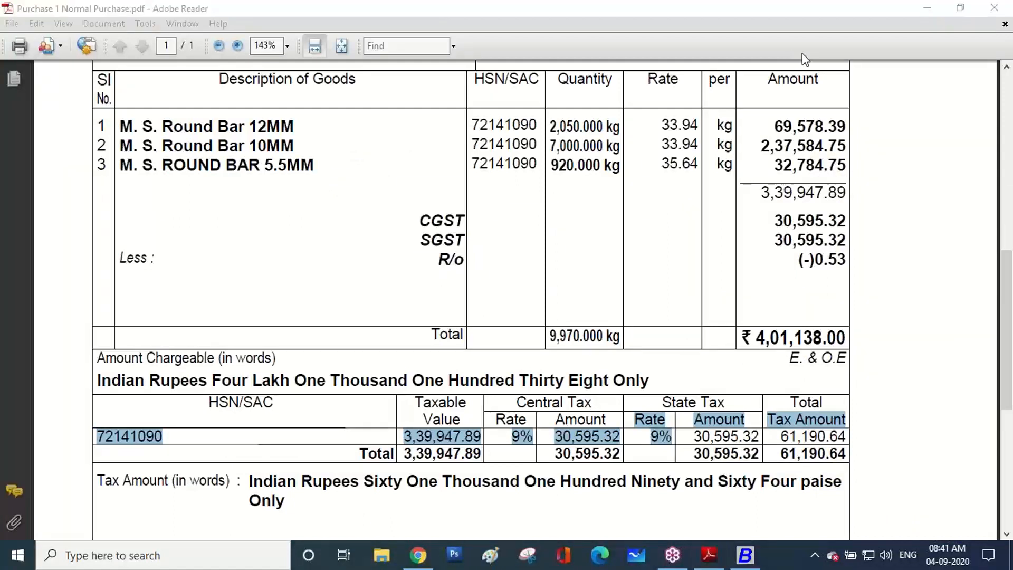
{"action": "left_click", "coordinate": [774, 129]}
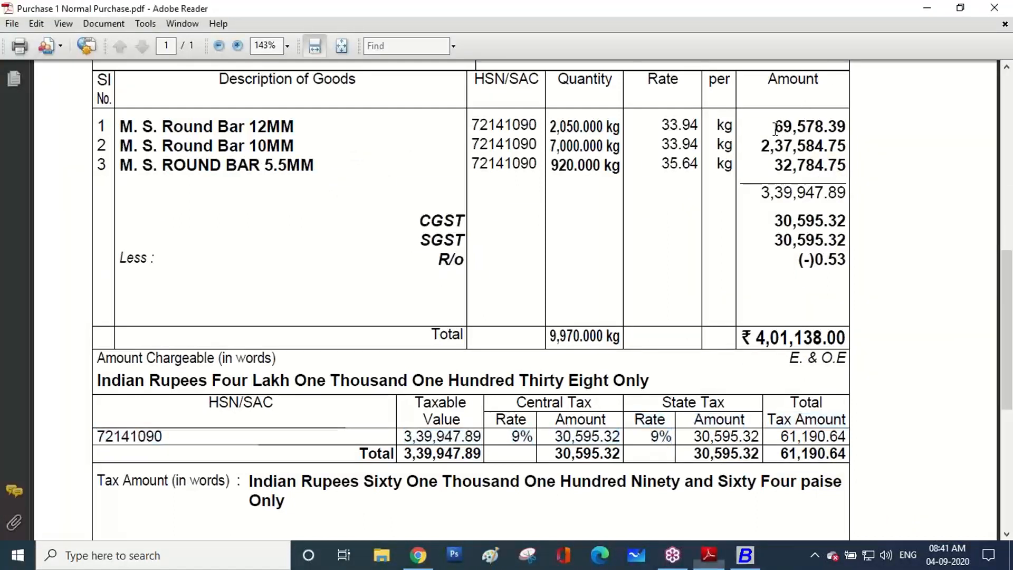
{"action": "left_click_drag", "start_coordinate": [774, 129], "coordinate": [842, 126]}
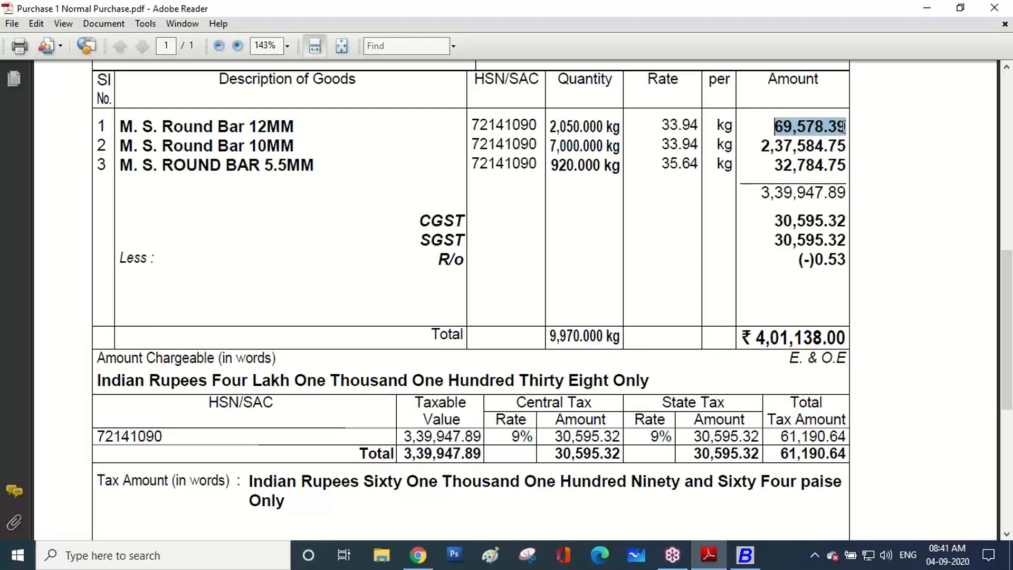
{"action": "left_click", "coordinate": [744, 555]}
{"action": "type", "text": "69"}
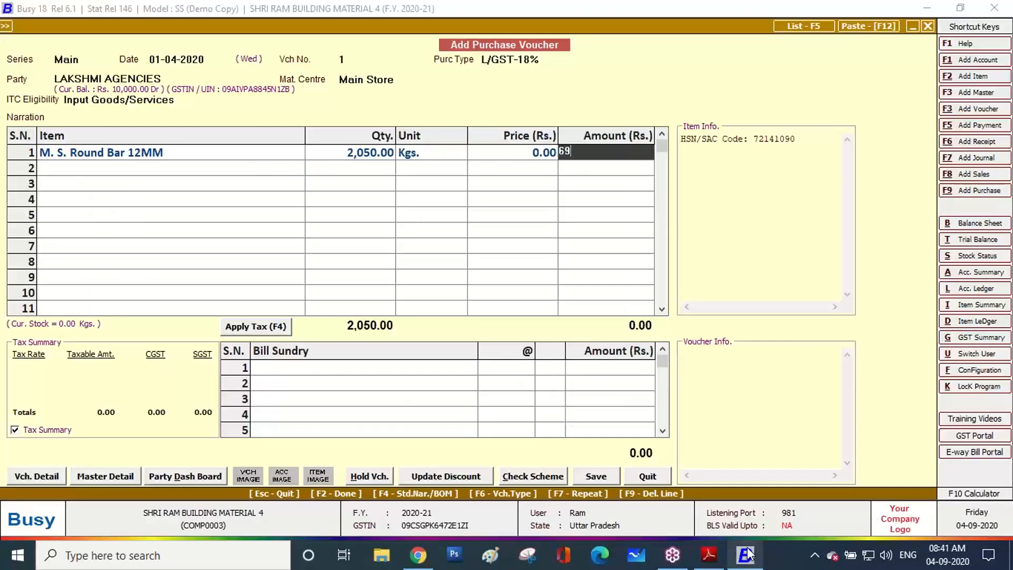
{"action": "type", "text": ",578.39"}
{"action": "key", "text": "Return"}
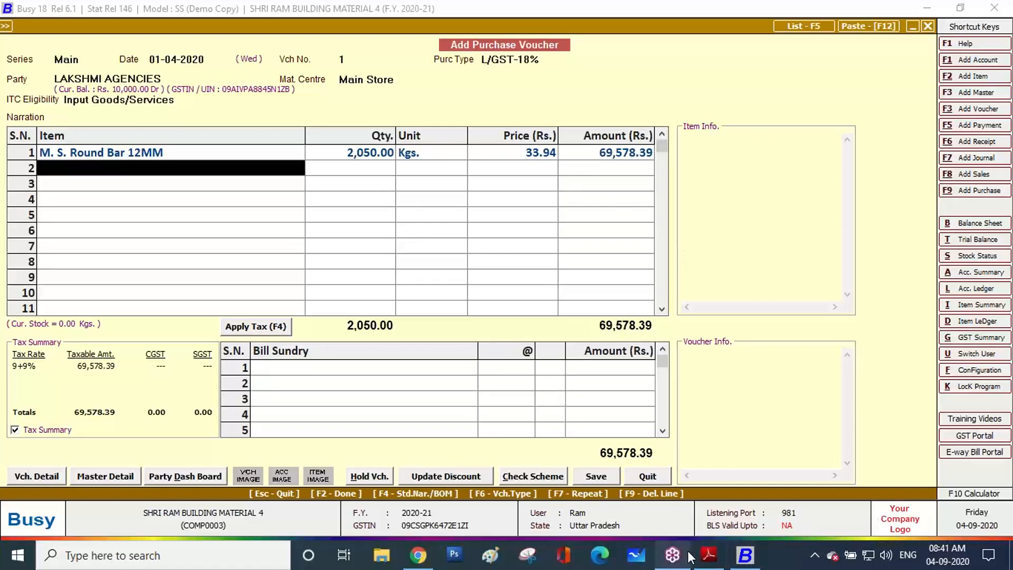
Add M. S. Round Bar 10MM: 7,000 Kgs for an amount of 2,37,584.75
{"action": "left_click", "coordinate": [708, 554]}
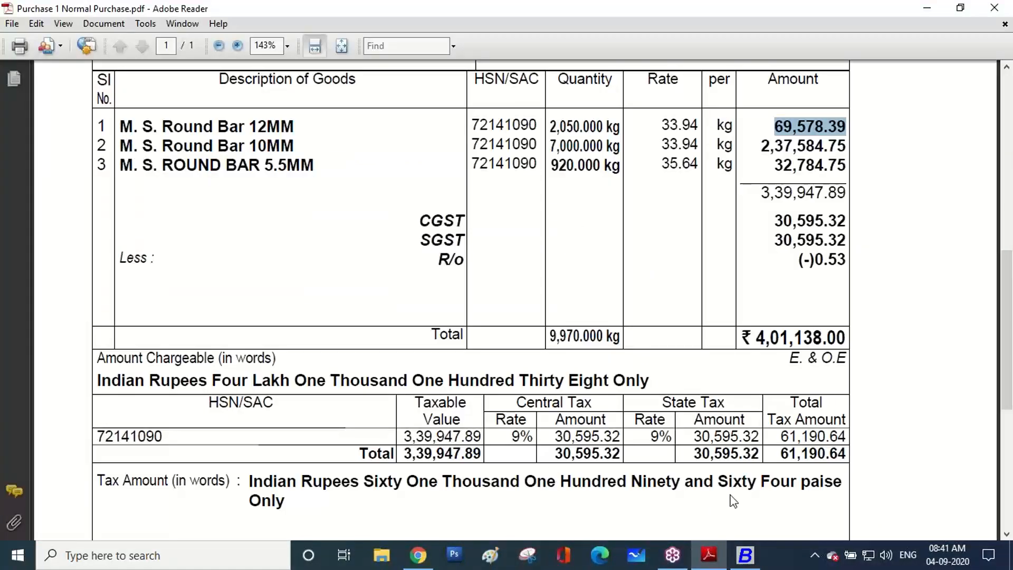
{"action": "left_click", "coordinate": [743, 555]}
{"action": "type", "text": "10"}
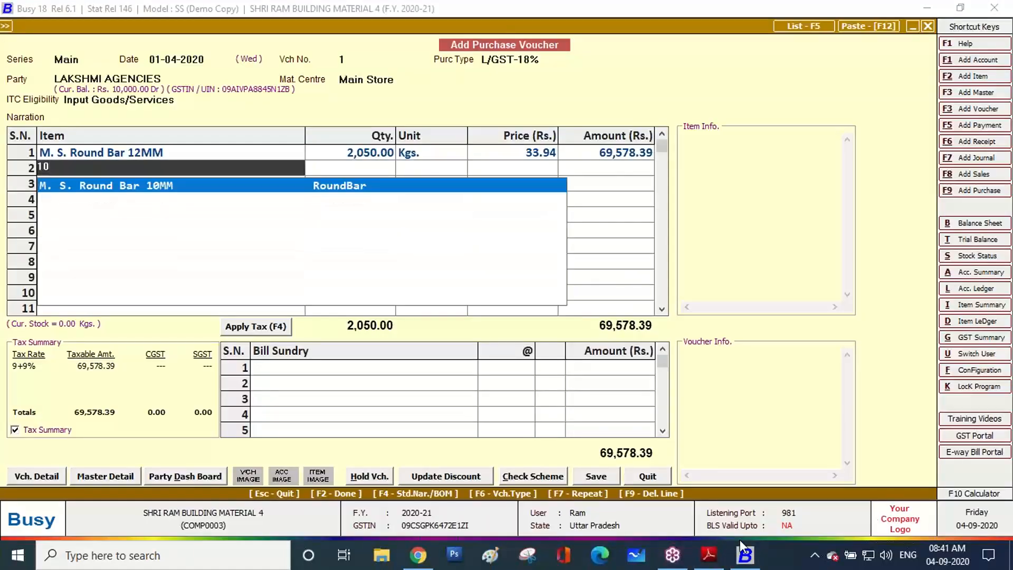
{"action": "key", "text": "Return"}
{"action": "left_click", "coordinate": [718, 563]}
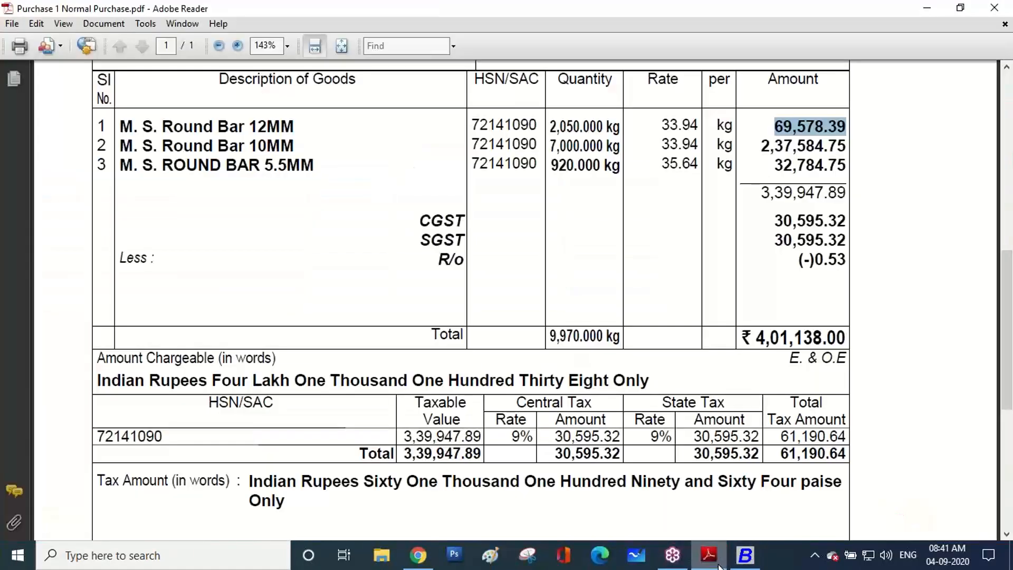
{"action": "left_click", "coordinate": [708, 559]}
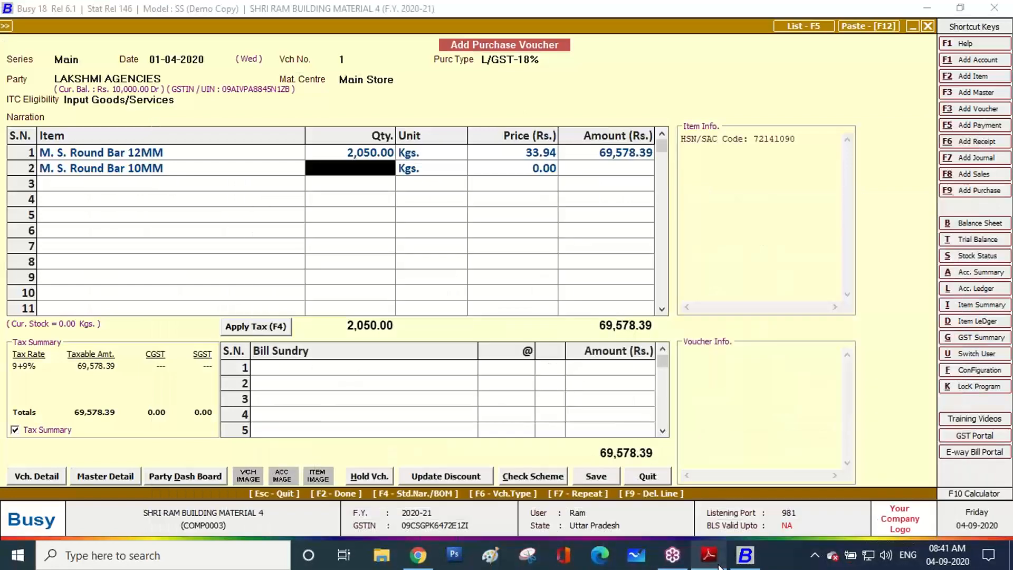
{"action": "type", "text": "7,0"}
{"action": "type", "text": "000"}
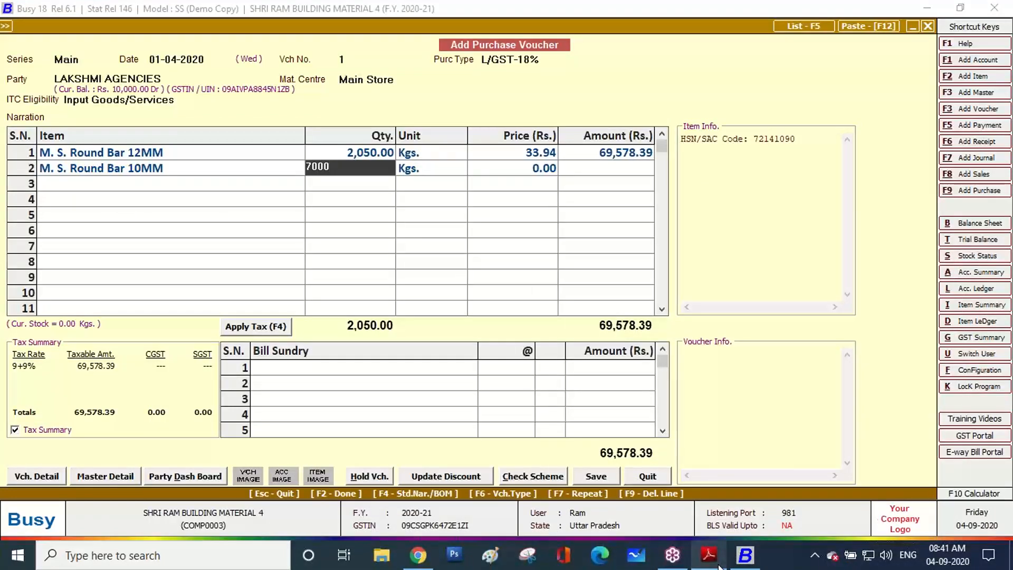
{"action": "key", "text": "Return"}
{"action": "key", "text": "Return"}
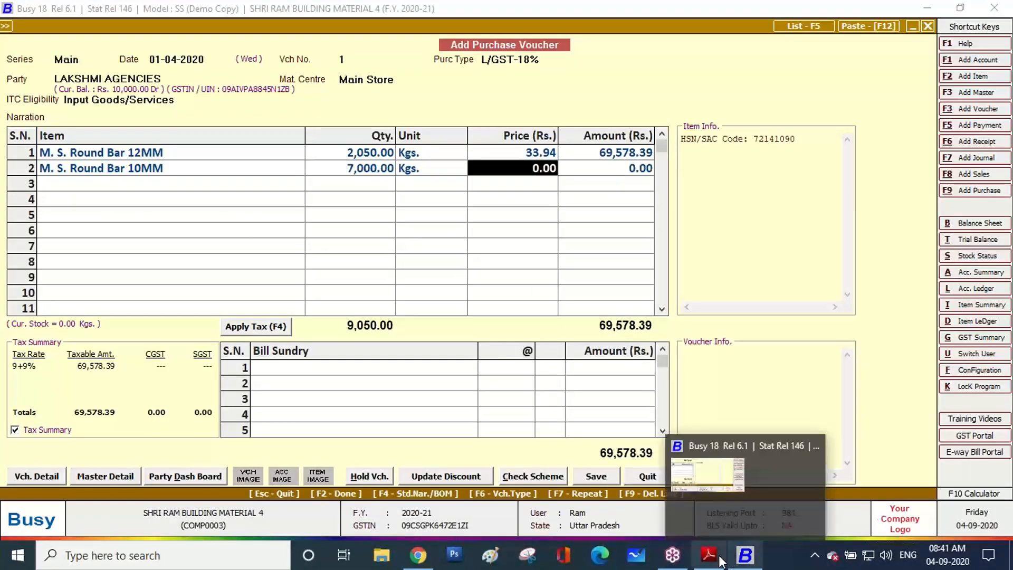
{"action": "left_click", "coordinate": [716, 561]}
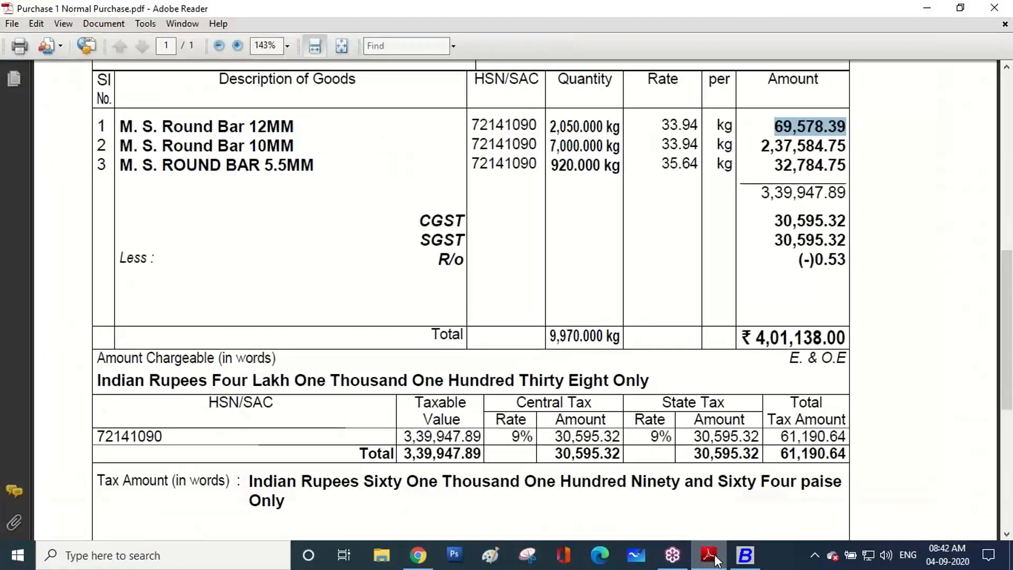
{"action": "left_click", "coordinate": [716, 560]}
{"action": "key", "text": "Return"}
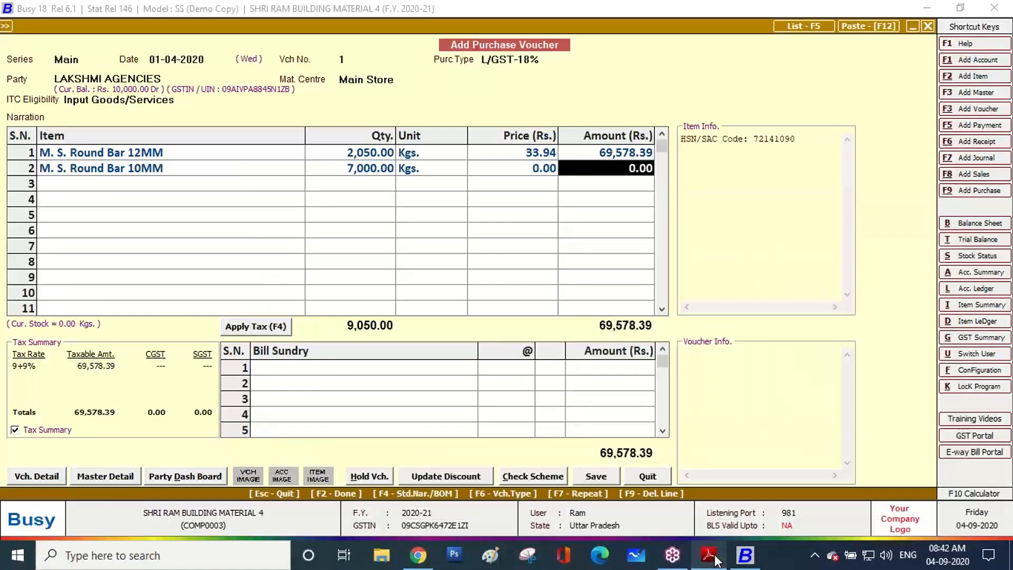
{"action": "type", "text": "23785"}
{"action": "key", "text": "BackSpace"}
{"action": "type", "text": "584."}
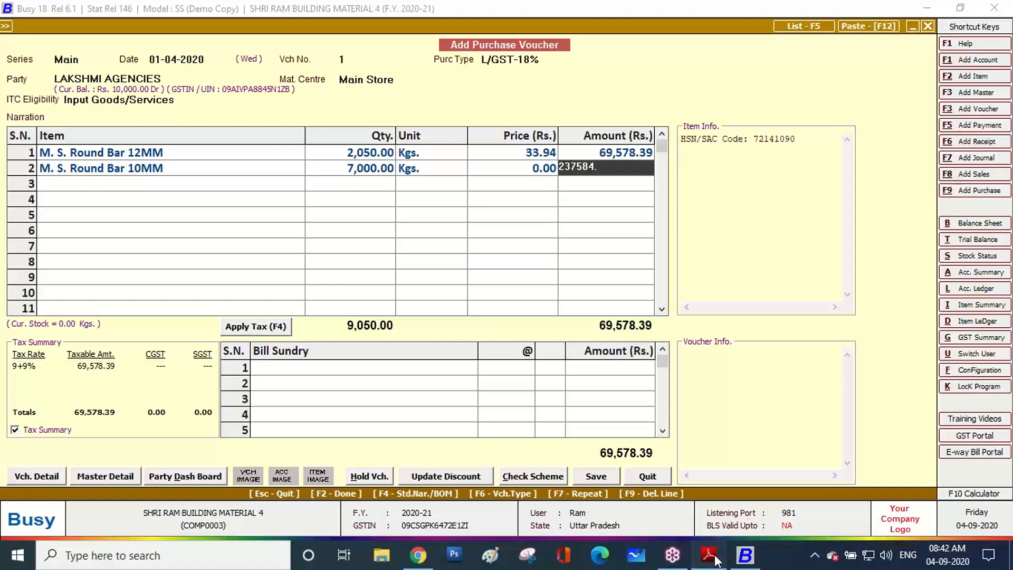
{"action": "left_click", "coordinate": [708, 555]}
{"action": "left_click", "coordinate": [708, 554]}
{"action": "type", "text": "4.75"}
{"action": "key", "text": "Return"}
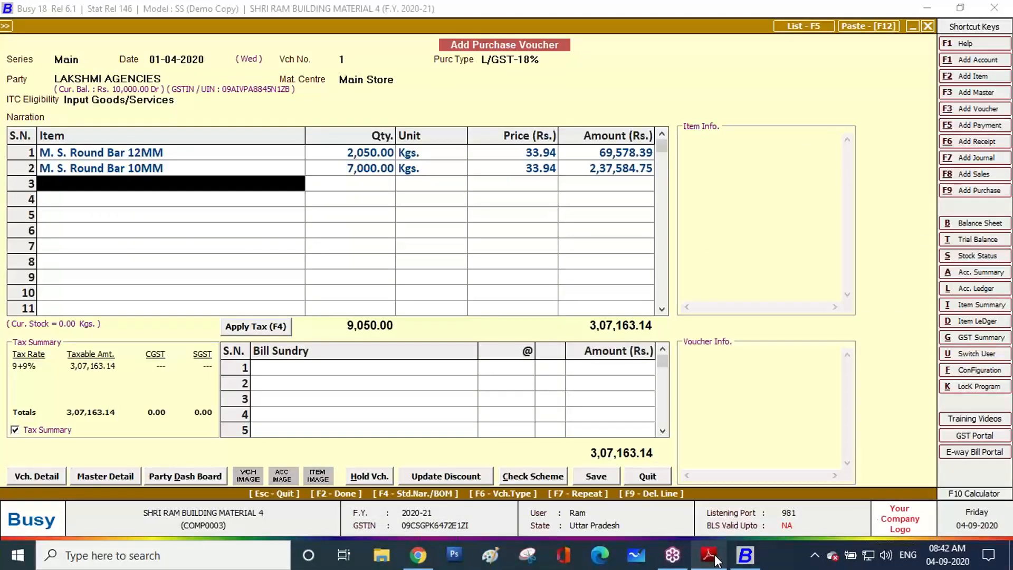
Add M. S. ROUND BAR 5.5MM: 920 Kgs for 32,784.75, bringing the total to 3,39,947.89
{"action": "left_click", "coordinate": [713, 557]}
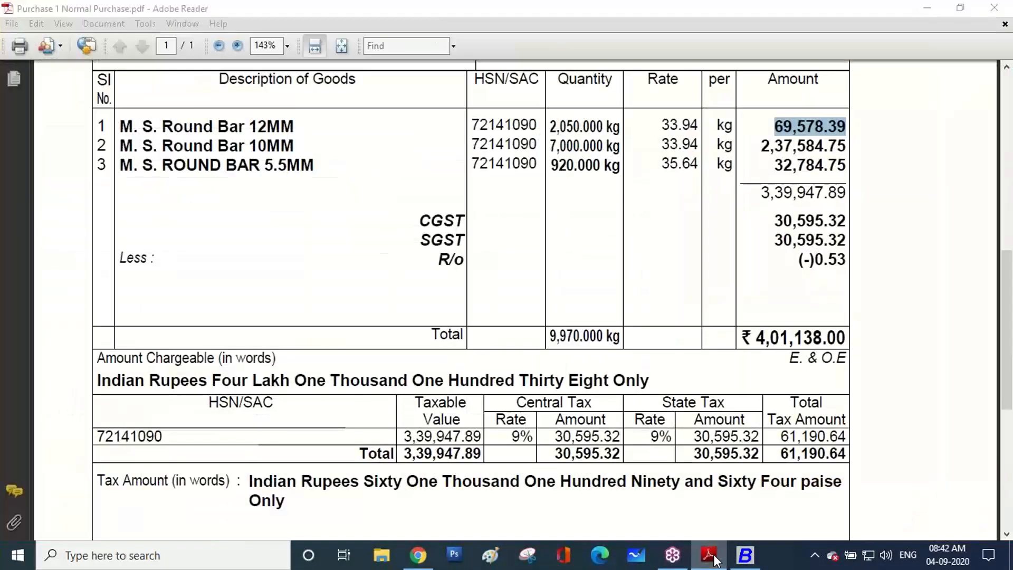
{"action": "left_click", "coordinate": [713, 557]}
{"action": "type", "text": "5.5"}
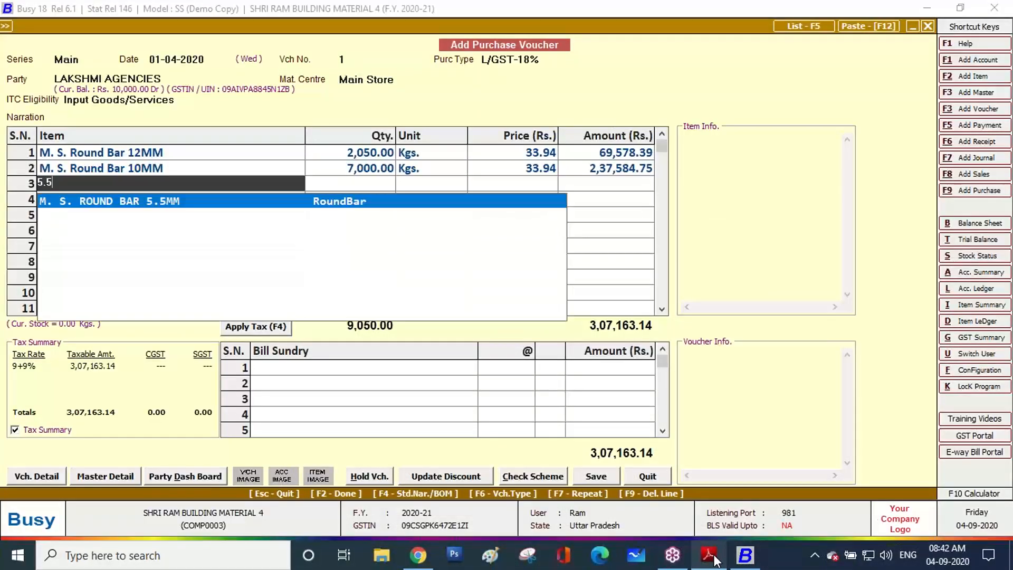
{"action": "key", "text": "Return"}
{"action": "left_click", "coordinate": [713, 557]}
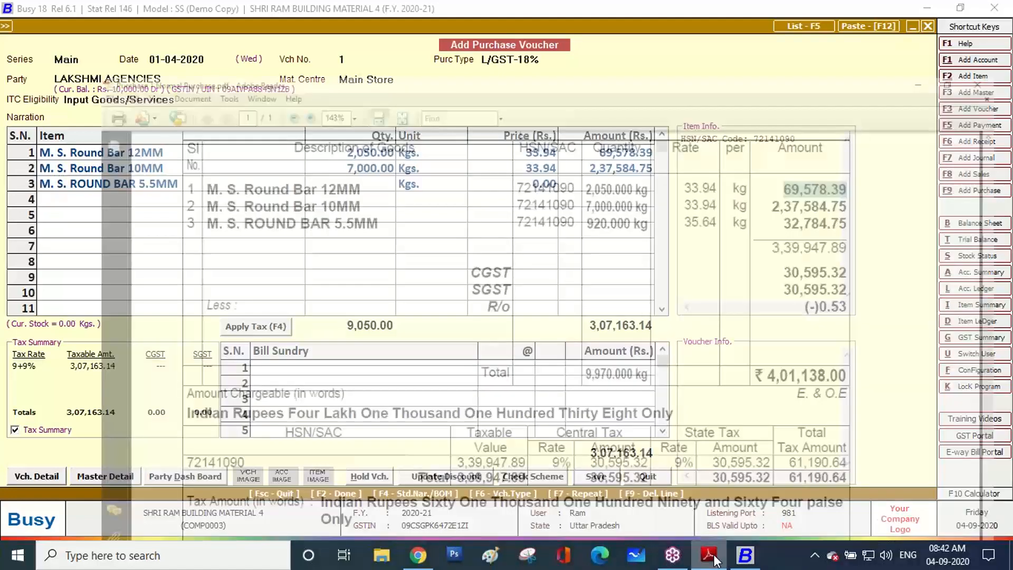
{"action": "left_click", "coordinate": [713, 557]}
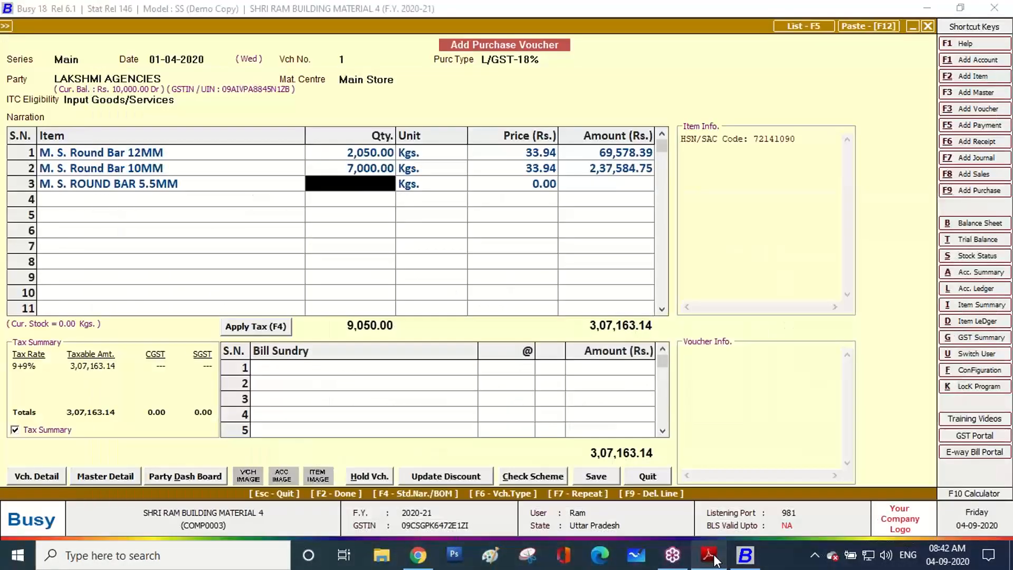
{"action": "type", "text": "920"}
{"action": "key", "text": "Return"}
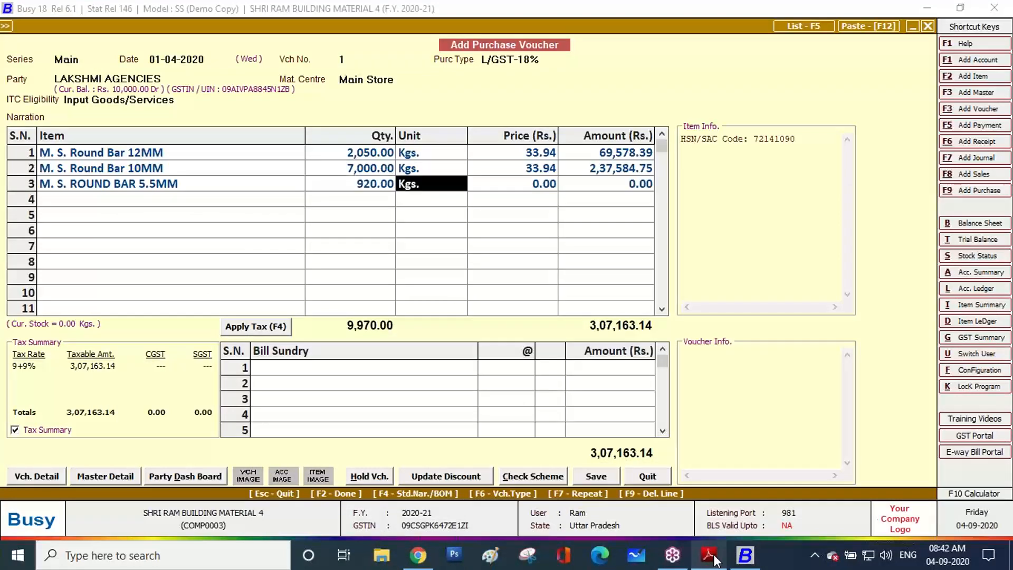
{"action": "key", "text": "Return"}
{"action": "left_click", "coordinate": [713, 557]}
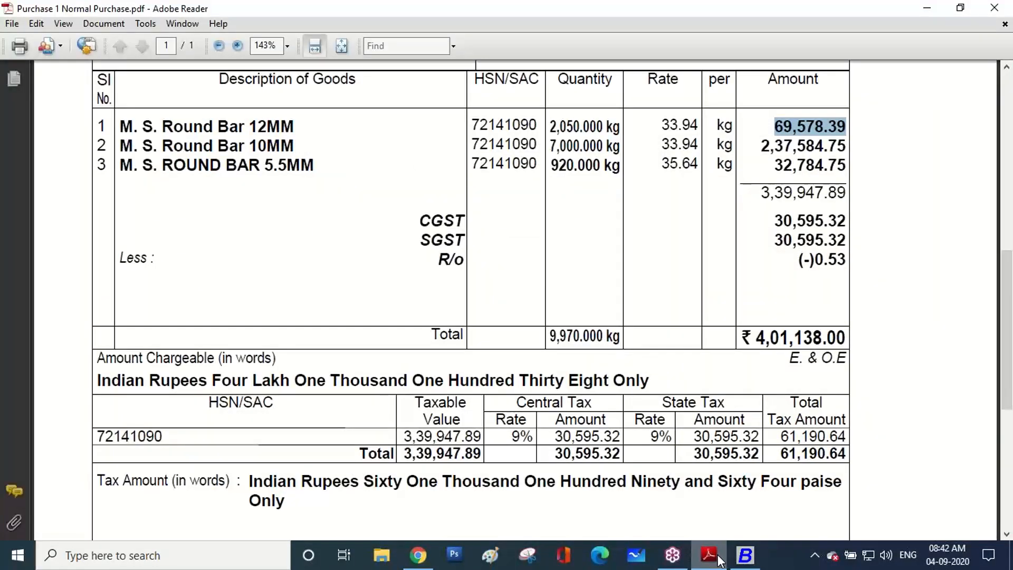
{"action": "left_click", "coordinate": [718, 561]}
{"action": "key", "text": "Return"}
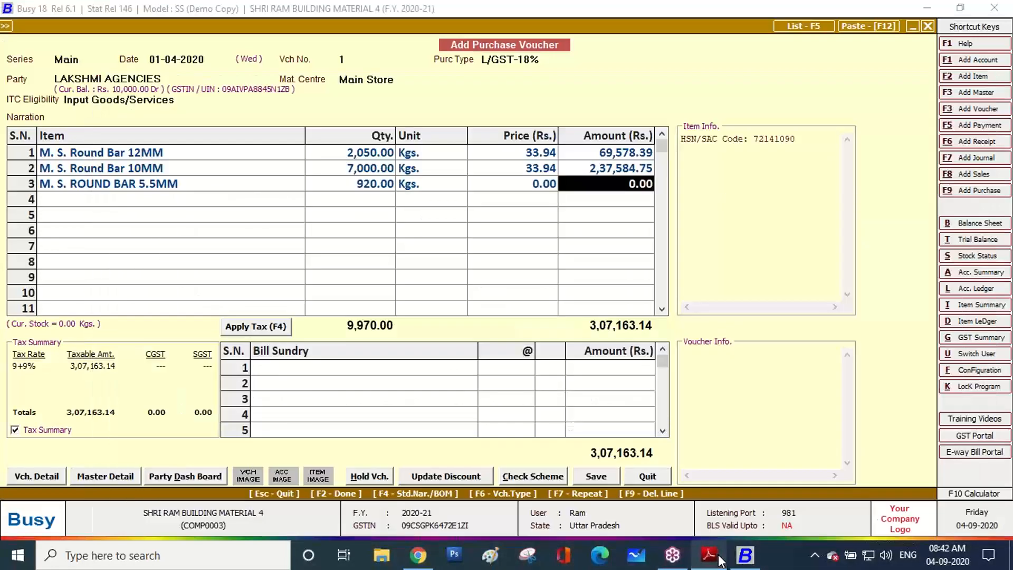
{"action": "type", "text": "32,"}
{"action": "type", "text": "78"}
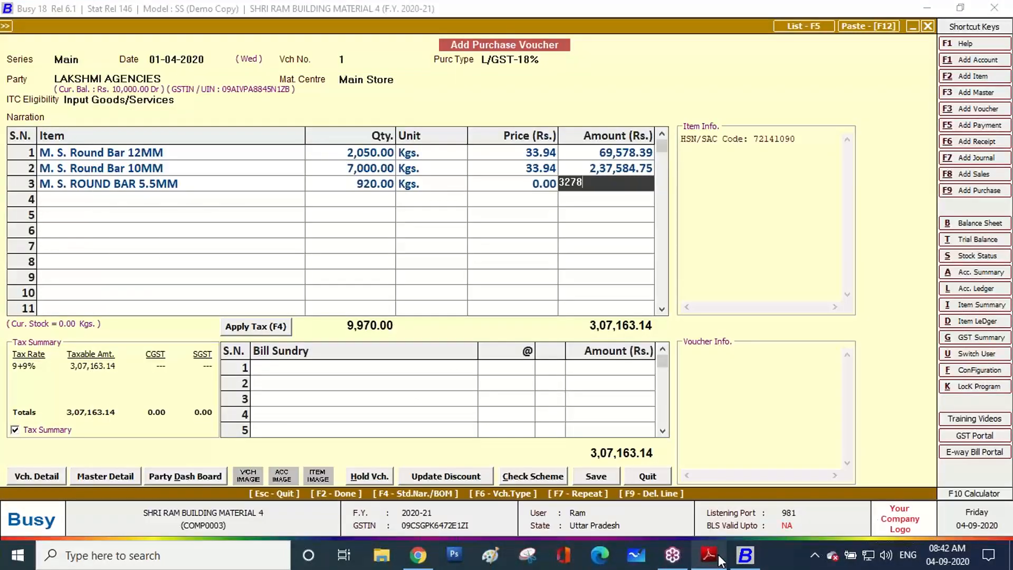
{"action": "type", "text": "4.75"}
{"action": "key", "text": "Return"}
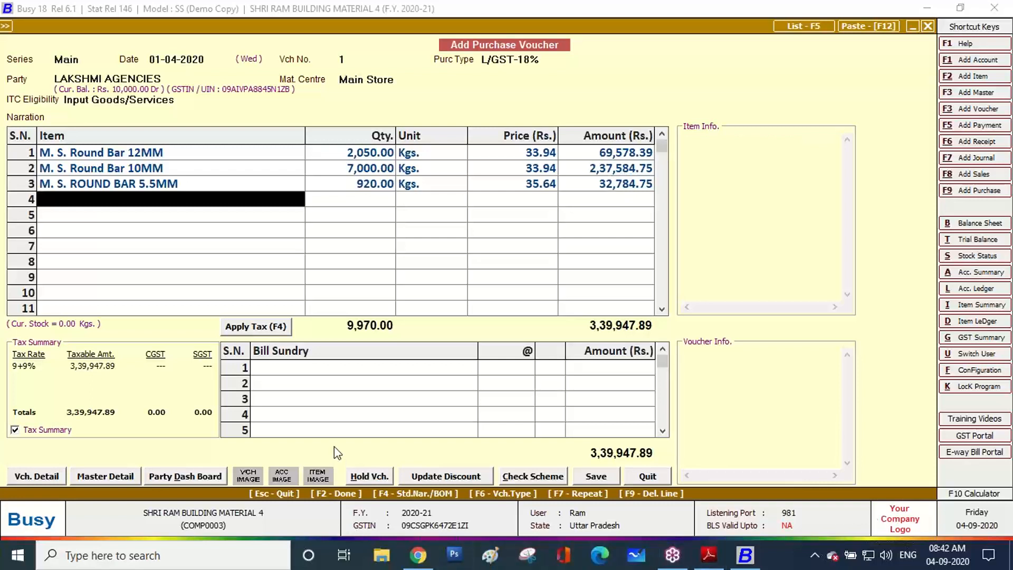
Apply 9% CGST and SGST and compare against the invoice grand total 4,01,138.00
{"action": "left_click", "coordinate": [268, 327]}
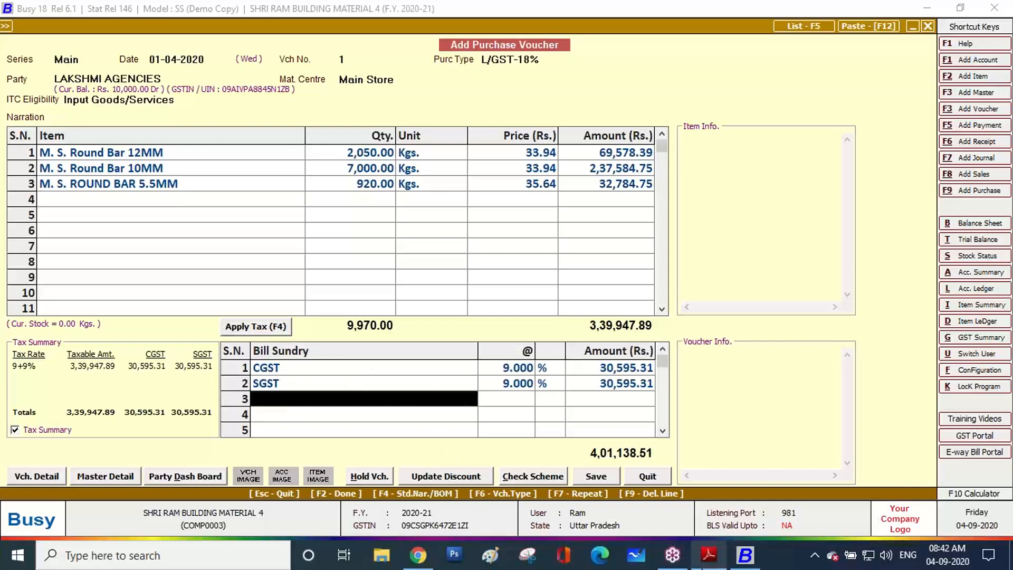
{"action": "left_click", "coordinate": [709, 561]}
{"action": "scroll", "coordinate": [824, 349], "scroll_direction": "down", "scroll_amount": 1}
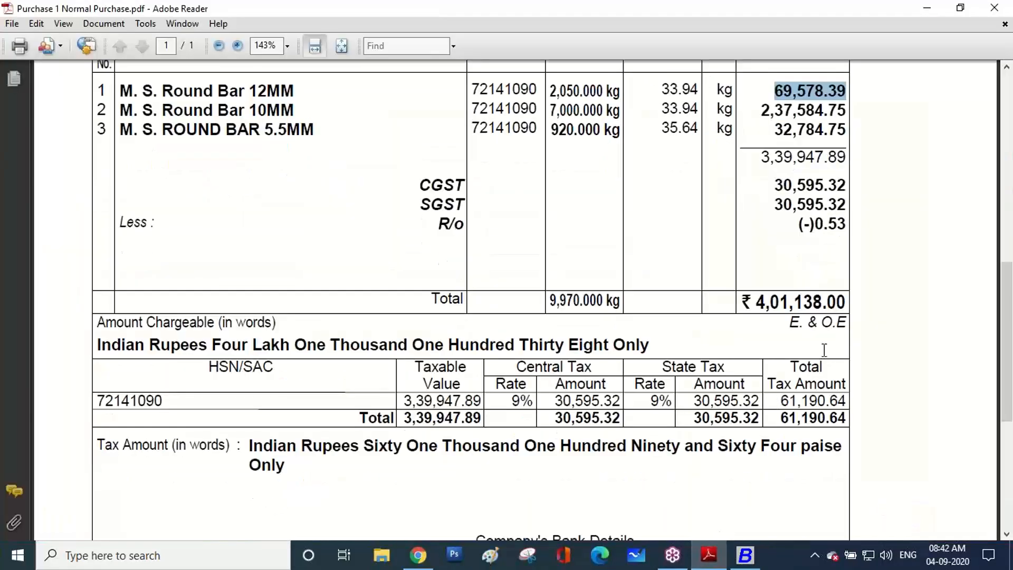
{"action": "double_click", "coordinate": [753, 300]}
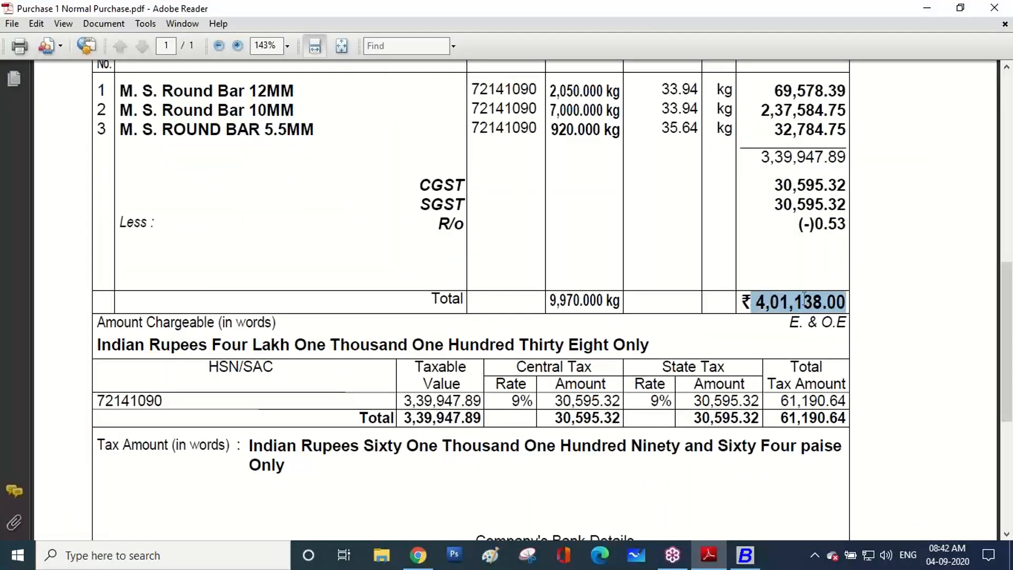
{"action": "left_click", "coordinate": [745, 555]}
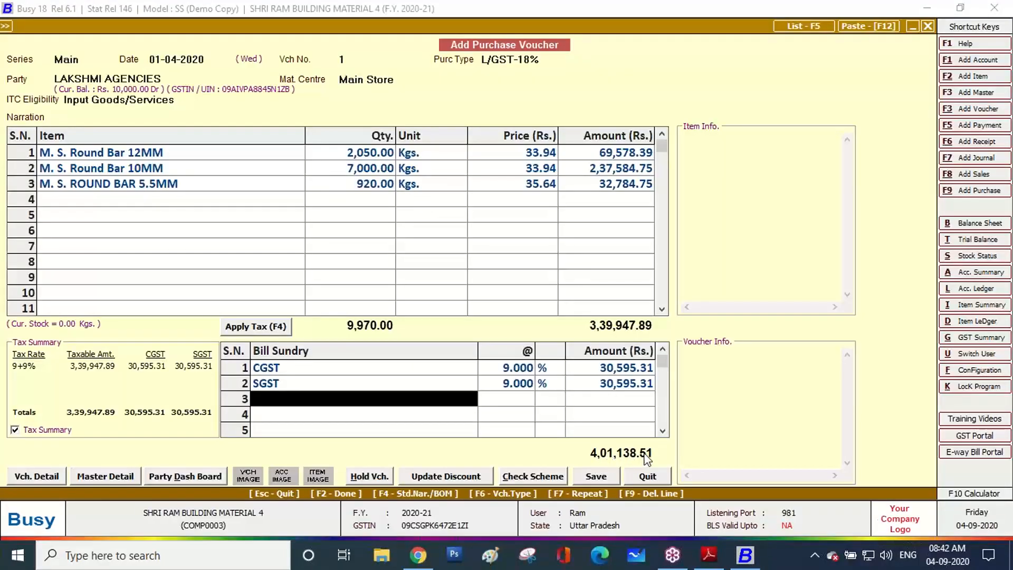
Add a Rounded Off (-) bill sundry of 0.51
{"action": "type", "text": "r"}
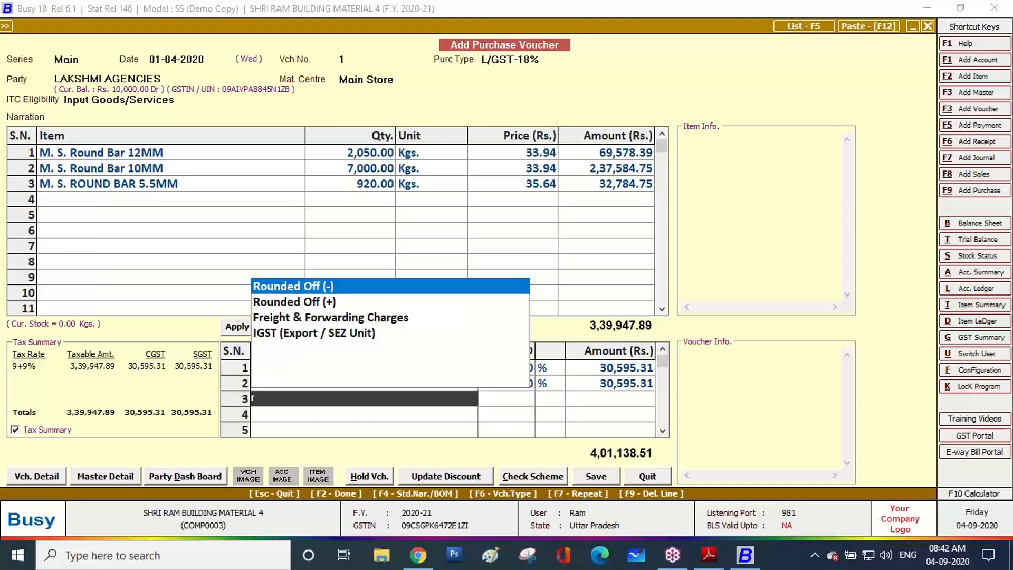
{"action": "key", "text": "Return"}
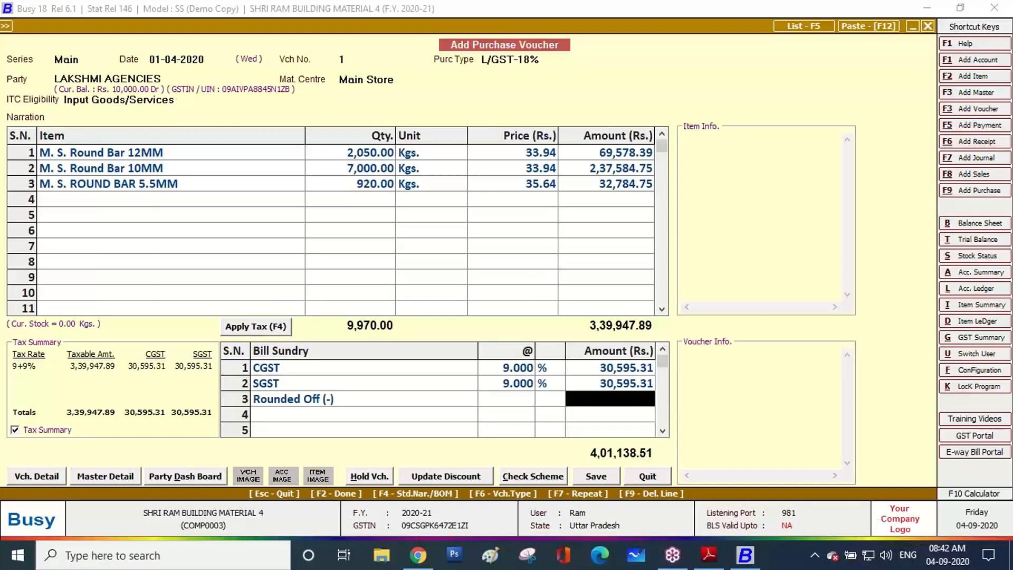
{"action": "type", "text": ".51"}
{"action": "key", "text": "Return"}
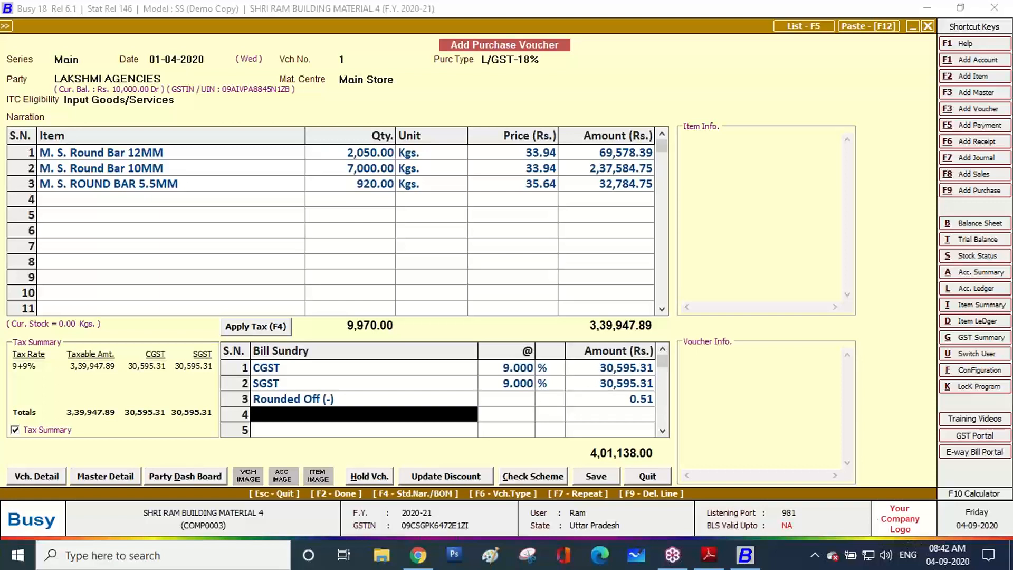
Save the voucher, entering purchase bill number 1196 from the invoice
{"action": "left_click", "coordinate": [595, 476]}
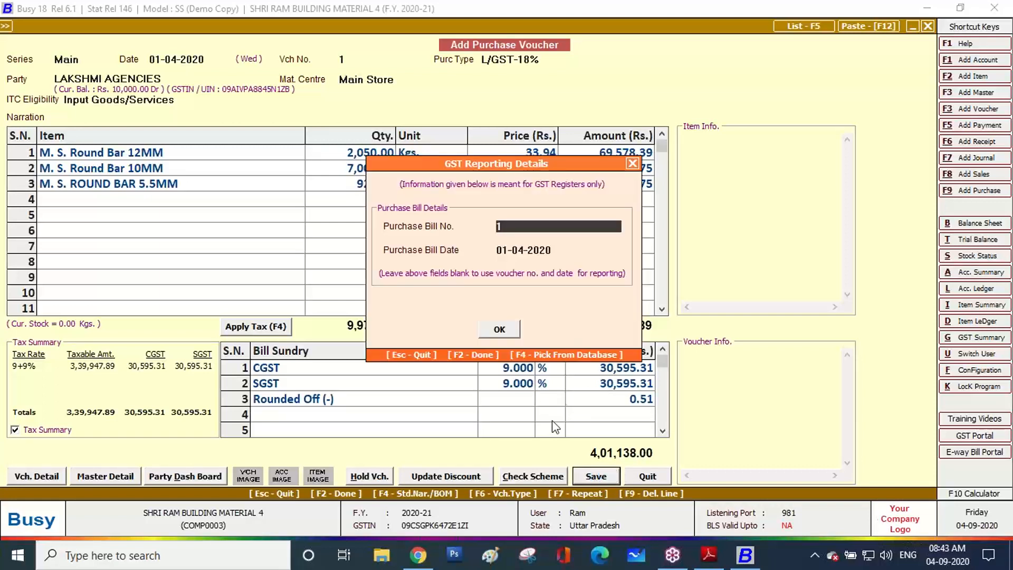
{"action": "left_click", "coordinate": [708, 555]}
{"action": "scroll", "coordinate": [538, 298], "scroll_direction": "up", "scroll_amount": 12}
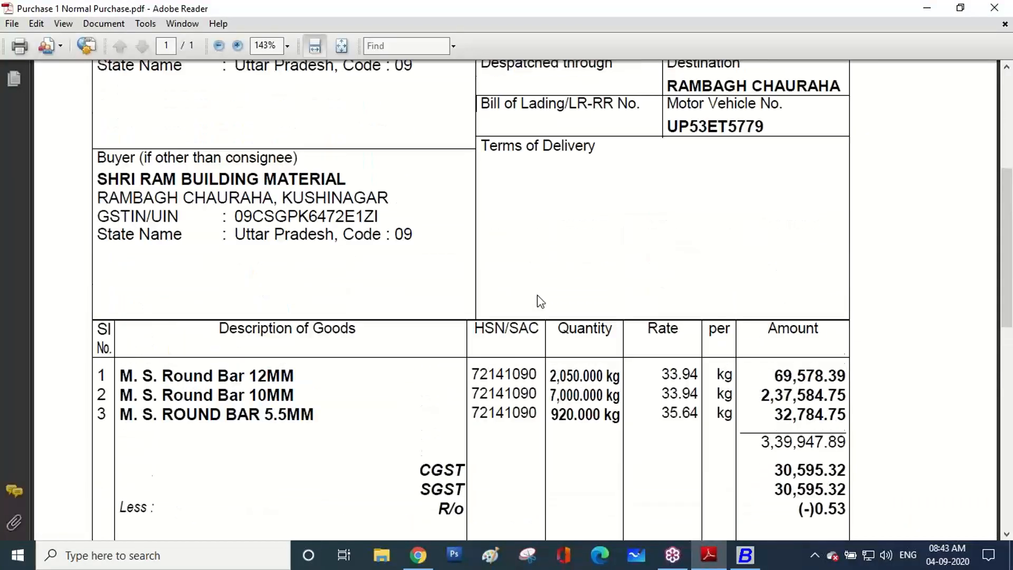
{"action": "scroll", "coordinate": [537, 295], "scroll_direction": "up", "scroll_amount": 4}
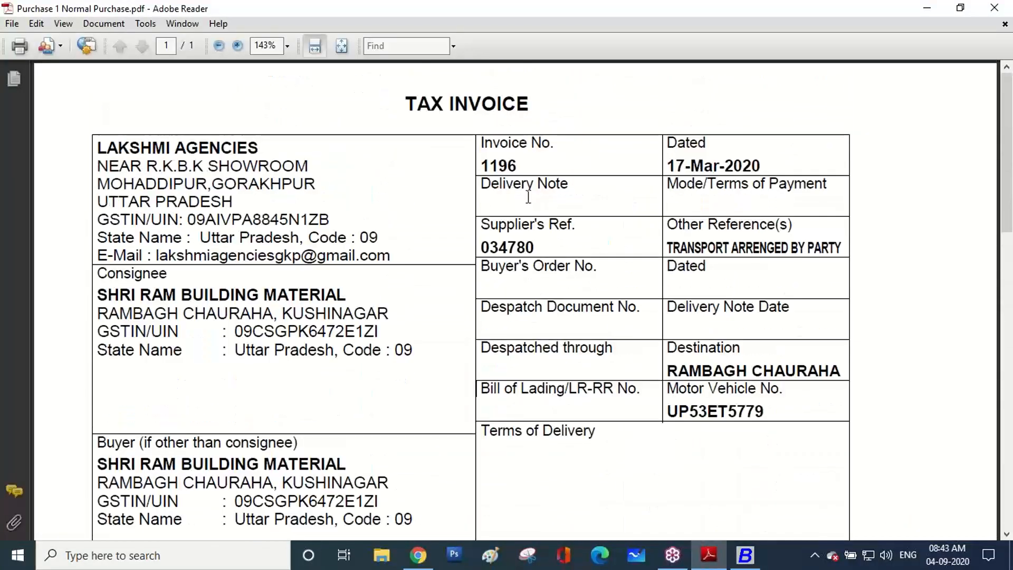
{"action": "left_click", "coordinate": [745, 555]}
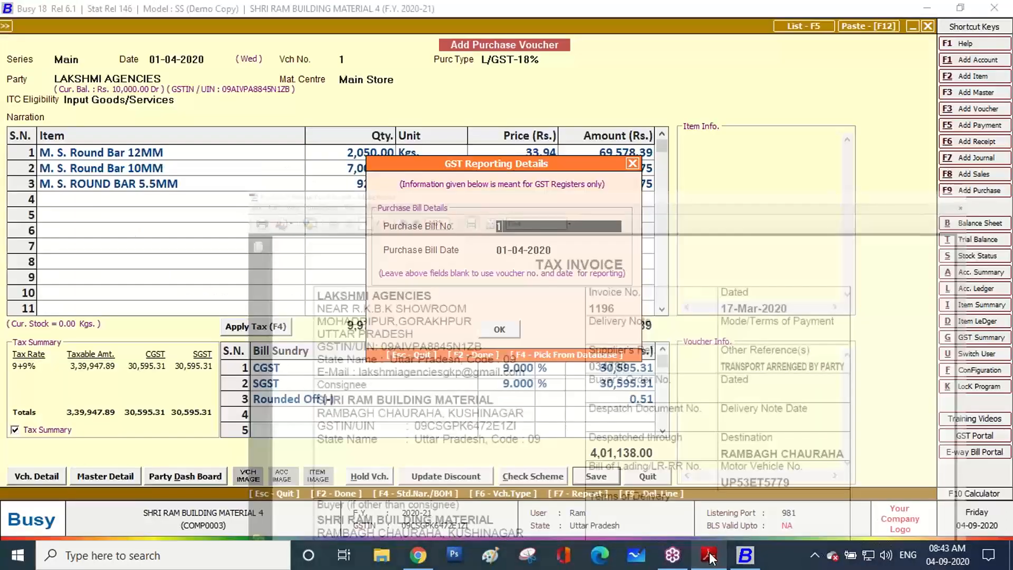
{"action": "type", "text": "1196"}
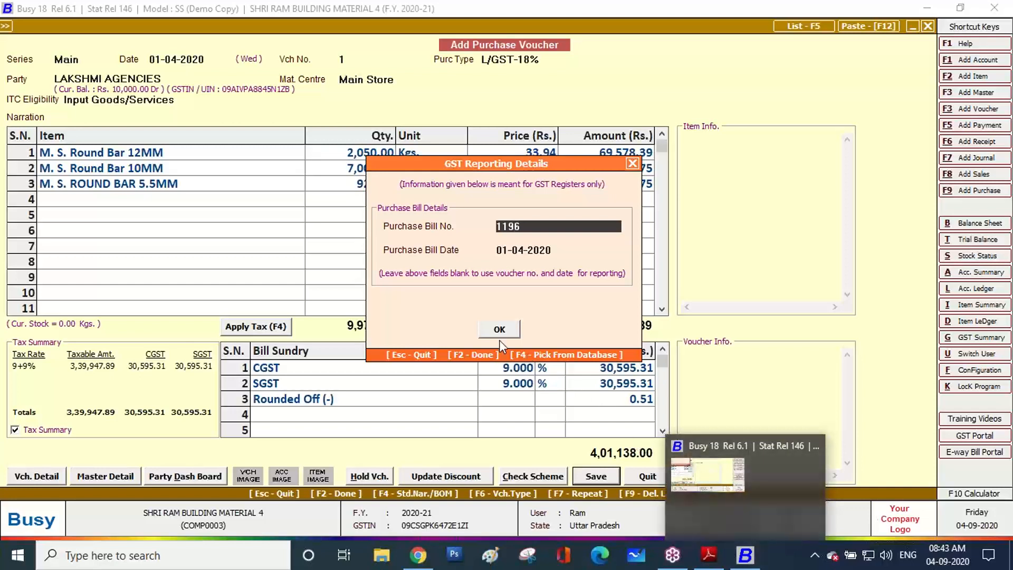
{"action": "left_click", "coordinate": [486, 327]}
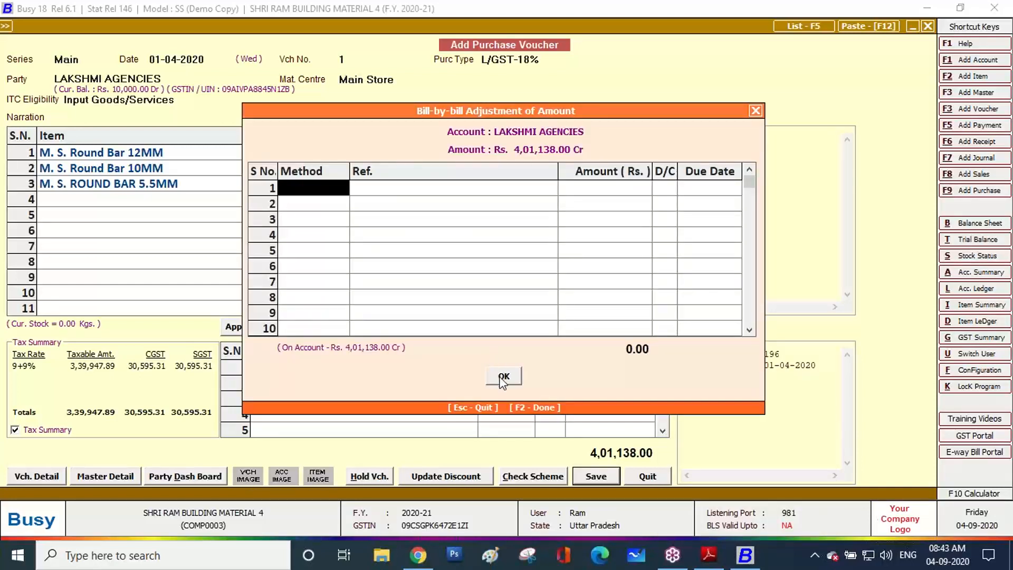
Record a New Ref. 1196 bill-by-bill entry for 4,01,138.00 Cr and finish saving
{"action": "key", "text": "Down"}
{"action": "key", "text": "Return"}
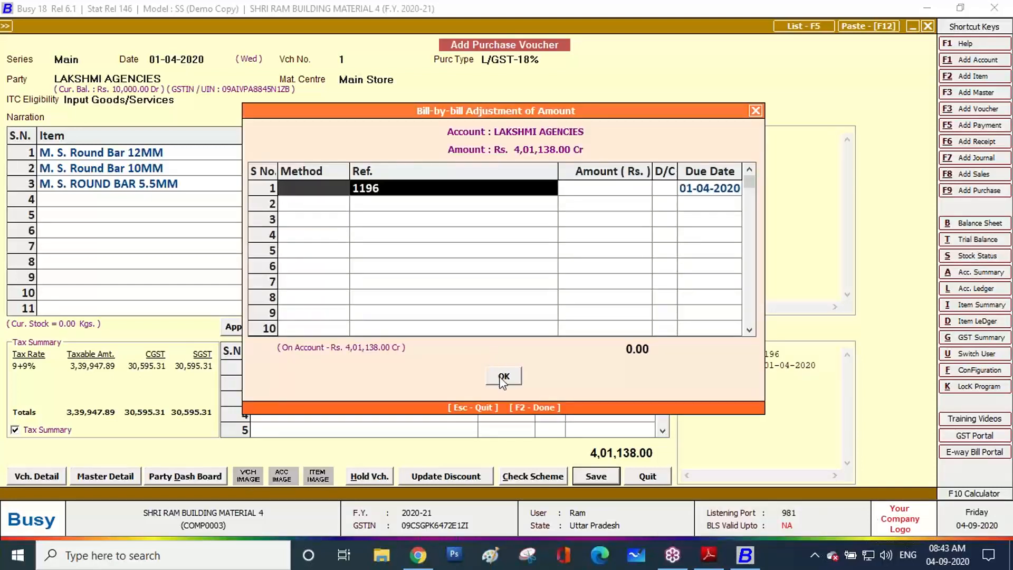
{"action": "key", "text": "Return"}
{"action": "key", "text": "Return"}
{"action": "key", "text": "Return"}
{"action": "key", "text": "Return"}
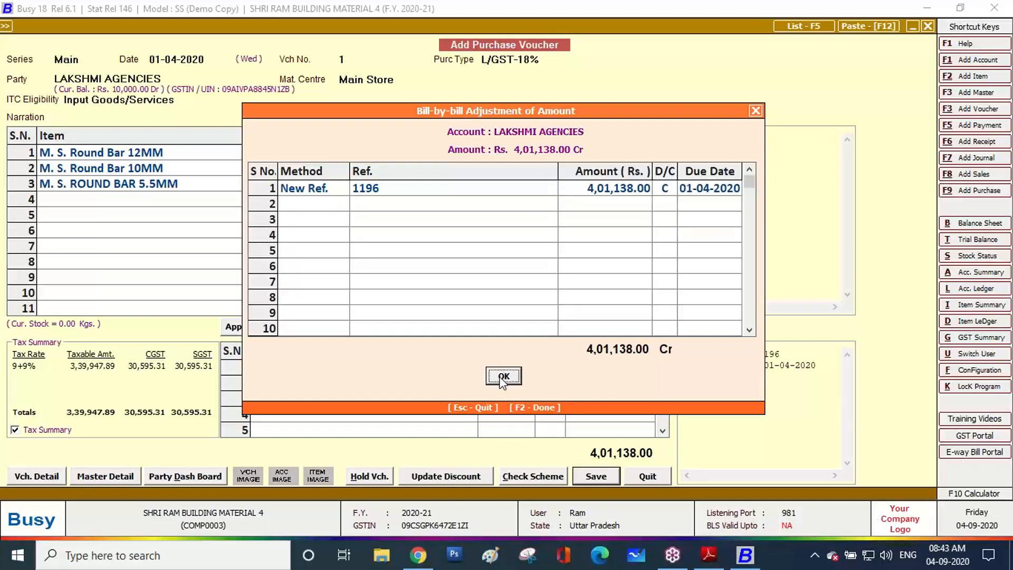
{"action": "key", "text": "Return"}
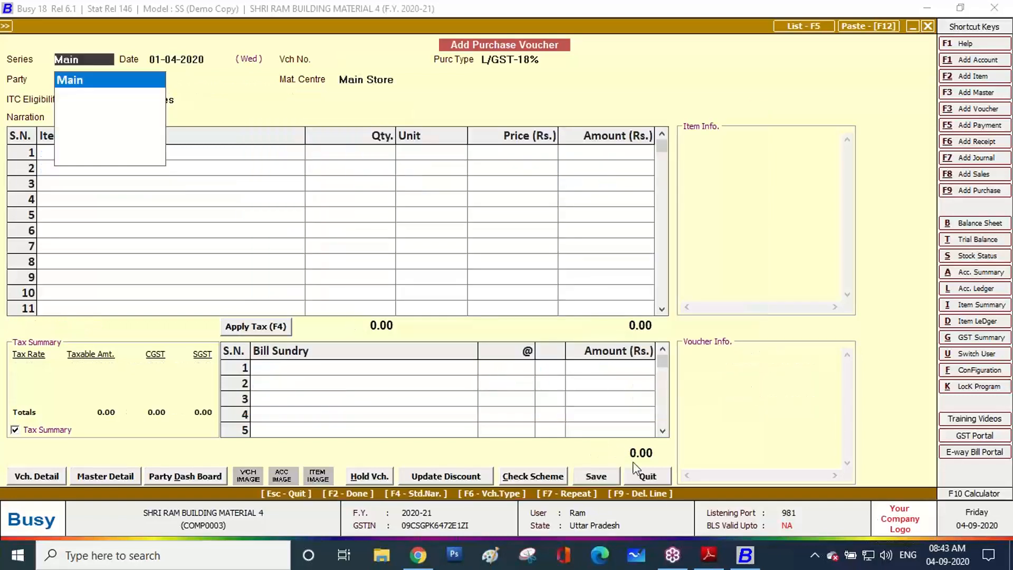
Open the purchase voucher list on screen for all series and default dates
{"action": "left_click", "coordinate": [714, 559]}
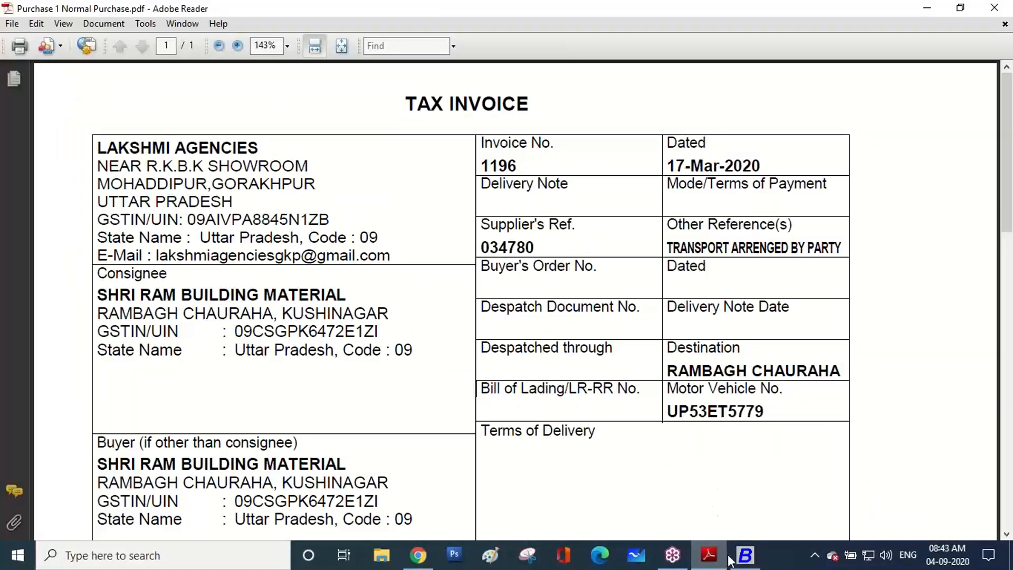
{"action": "left_click", "coordinate": [743, 556]}
{"action": "key", "text": "Escape"}
{"action": "key", "text": "Escape"}
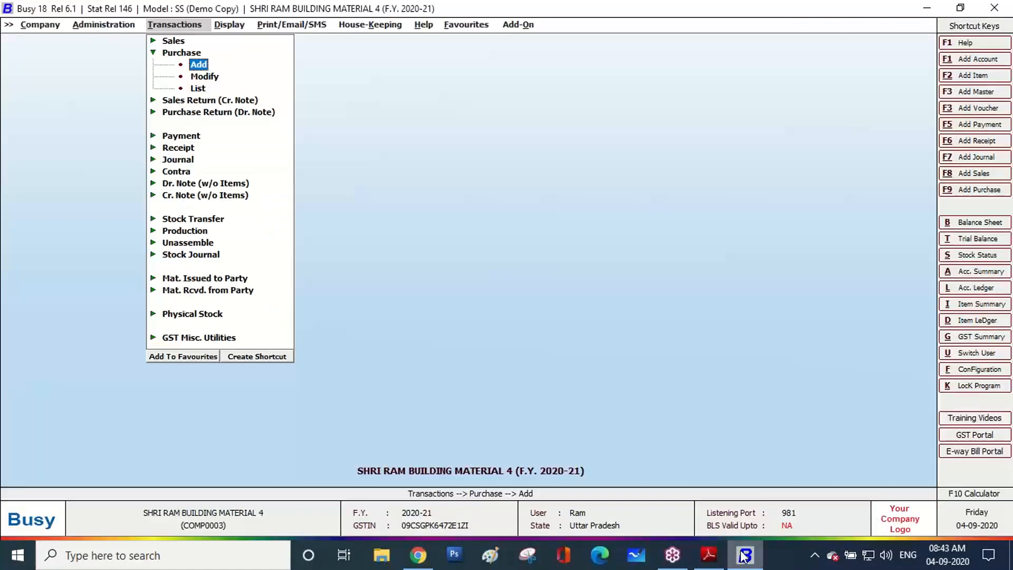
{"action": "key", "text": "Down"}
{"action": "key", "text": "Down"}
{"action": "key", "text": "Return"}
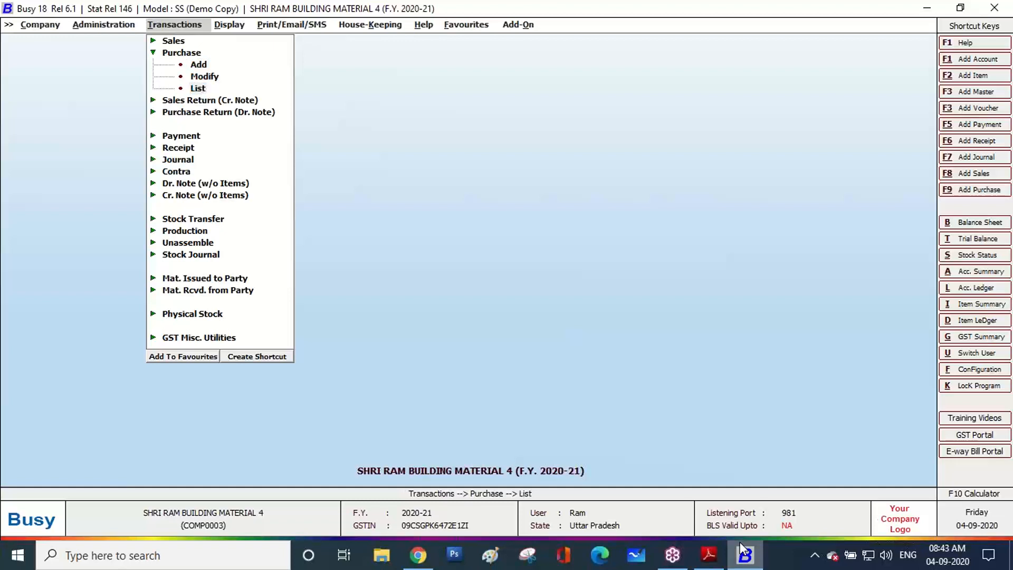
{"action": "key", "text": "Escape"}
{"action": "key", "text": "Return"}
{"action": "key", "text": "Return"}
{"action": "key", "text": "Return"}
{"action": "key", "text": "Return"}
{"action": "key", "text": "Return"}
{"action": "key", "text": "Return"}
{"action": "key", "text": "Return"}
{"action": "key", "text": "Return"}
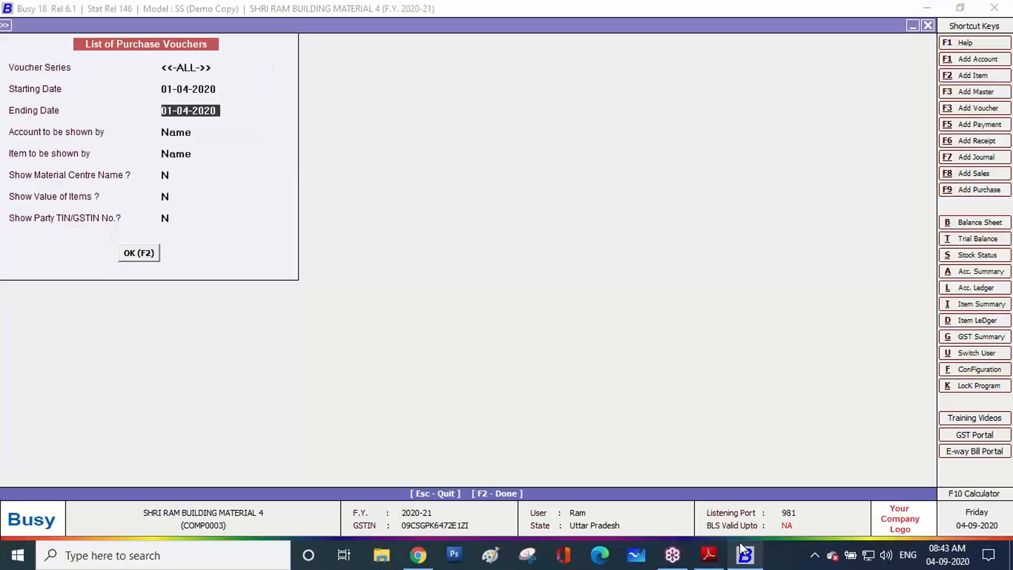
{"action": "key", "text": "Return"}
{"action": "key", "text": "Return"}
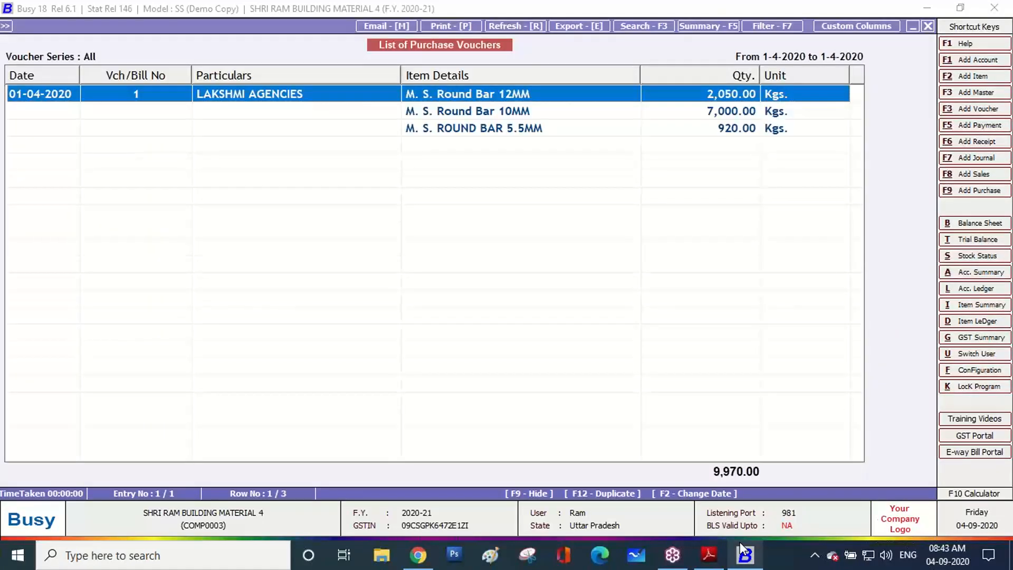
Review the LAKSHMI AGENCIES voucher, then return to the invoice PDF
{"action": "key", "text": "Return"}
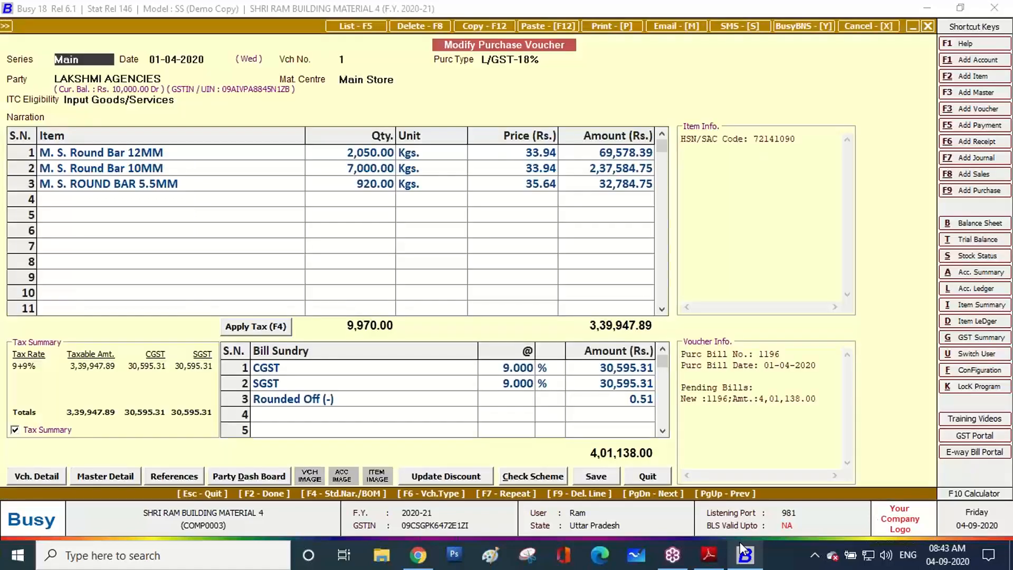
{"action": "key", "text": "Escape"}
{"action": "key", "text": "Escape"}
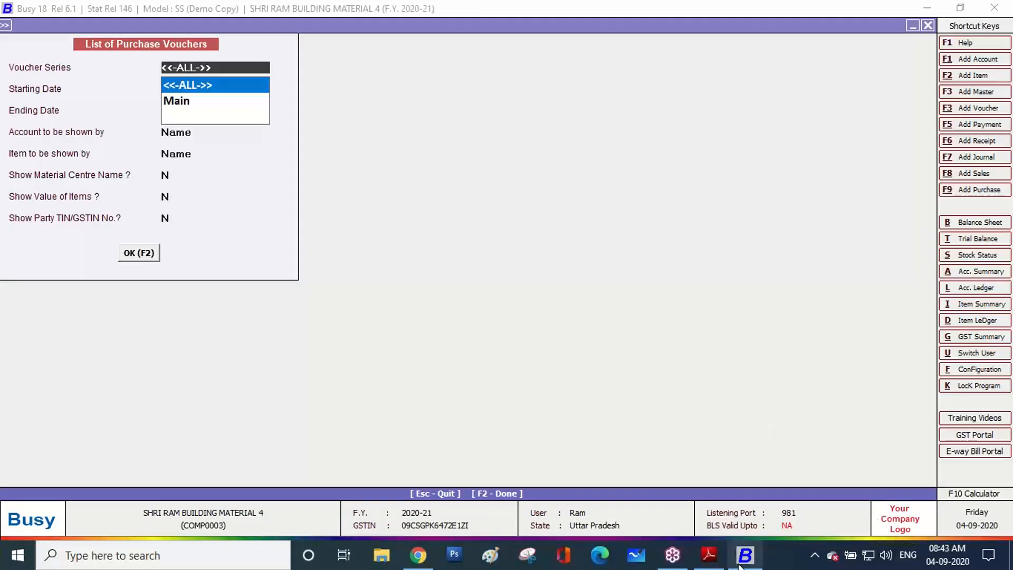
{"action": "left_click", "coordinate": [701, 557]}
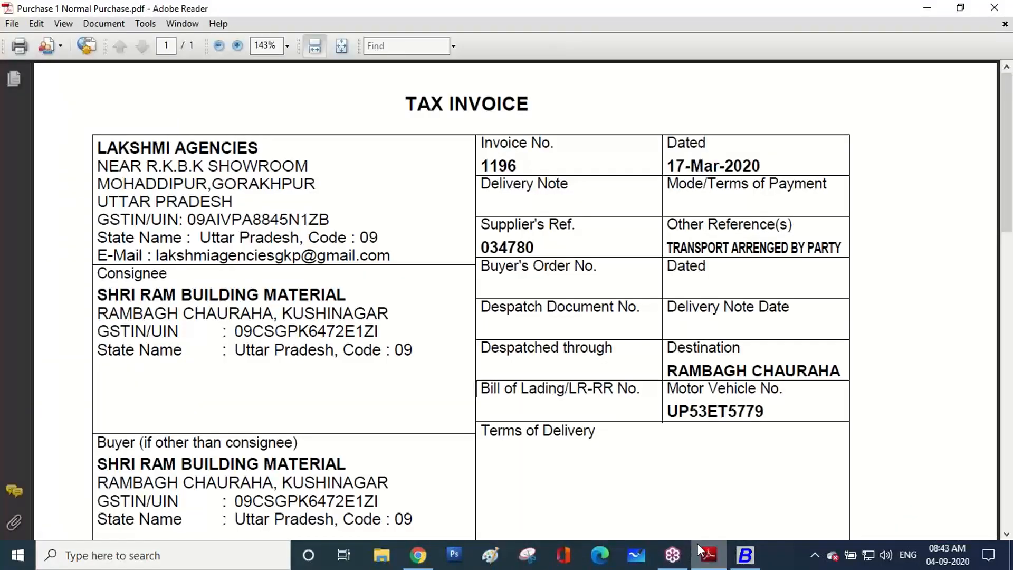